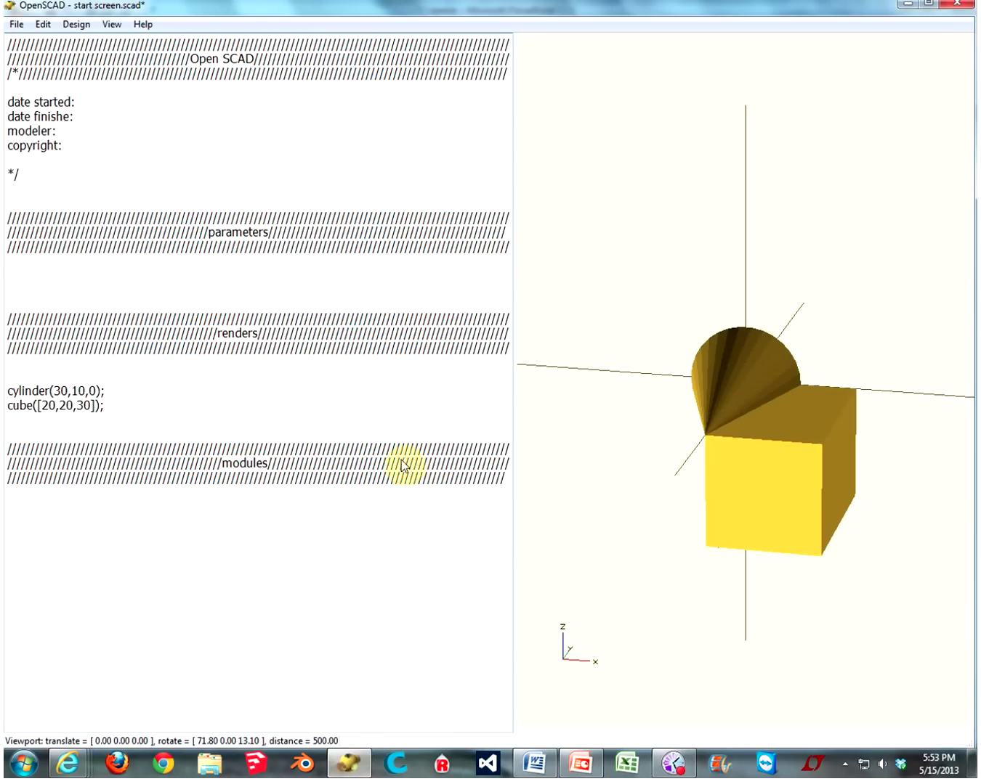
# Insert translate([10,20,30]) above the cube line, indent the cube under it, and preview the moved cube
pyautogui.moveTo(729, 454); pyautogui.dragTo(808, 462)
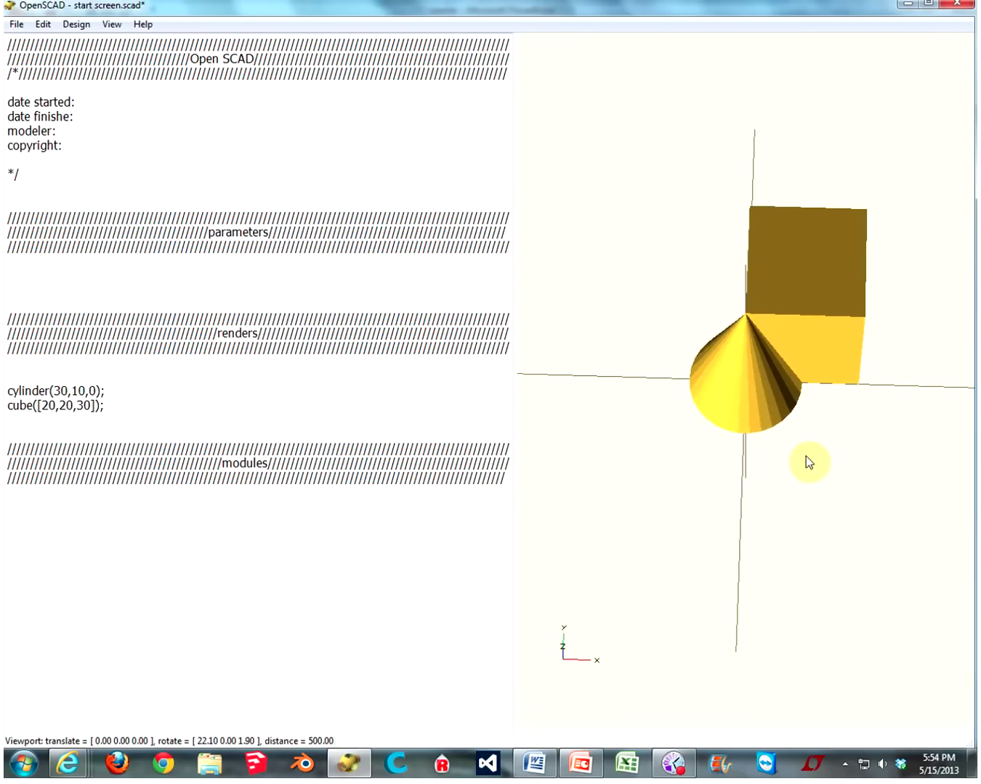
pyautogui.moveTo(808, 454); pyautogui.dragTo(750, 315)
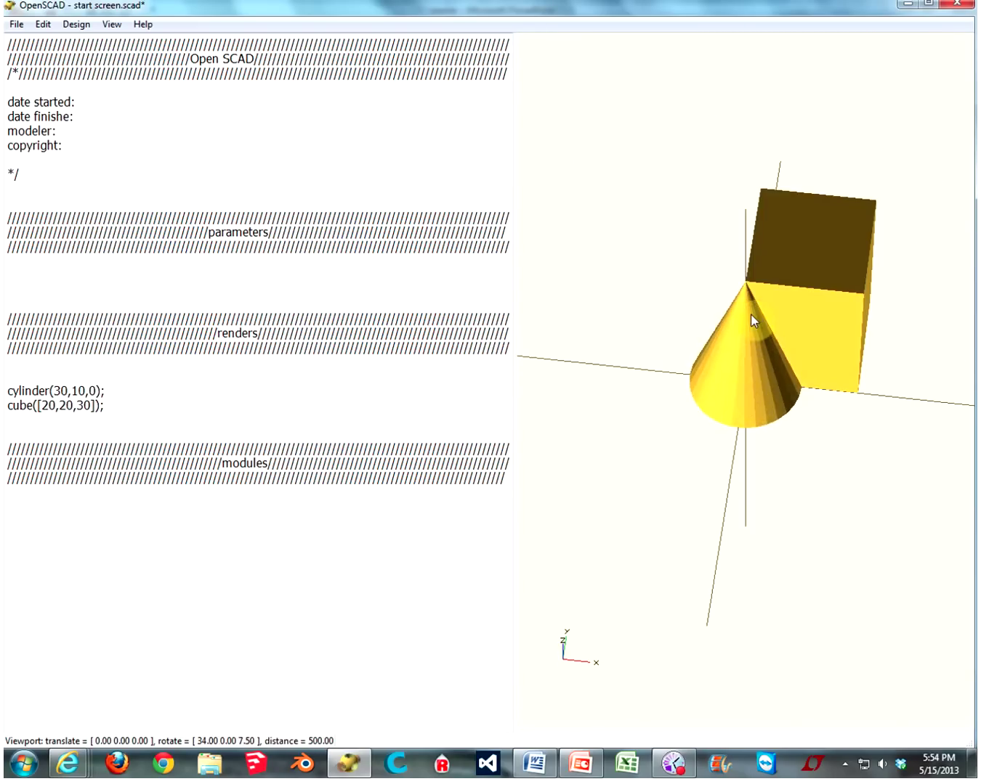
pyautogui.moveTo(812, 337)
pyautogui.mouseDown()
pyautogui.moveTo(804, 344)
pyautogui.moveTo(823, 343)
pyautogui.moveTo(818, 371)
pyautogui.moveTo(828, 343)
pyautogui.mouseUp()
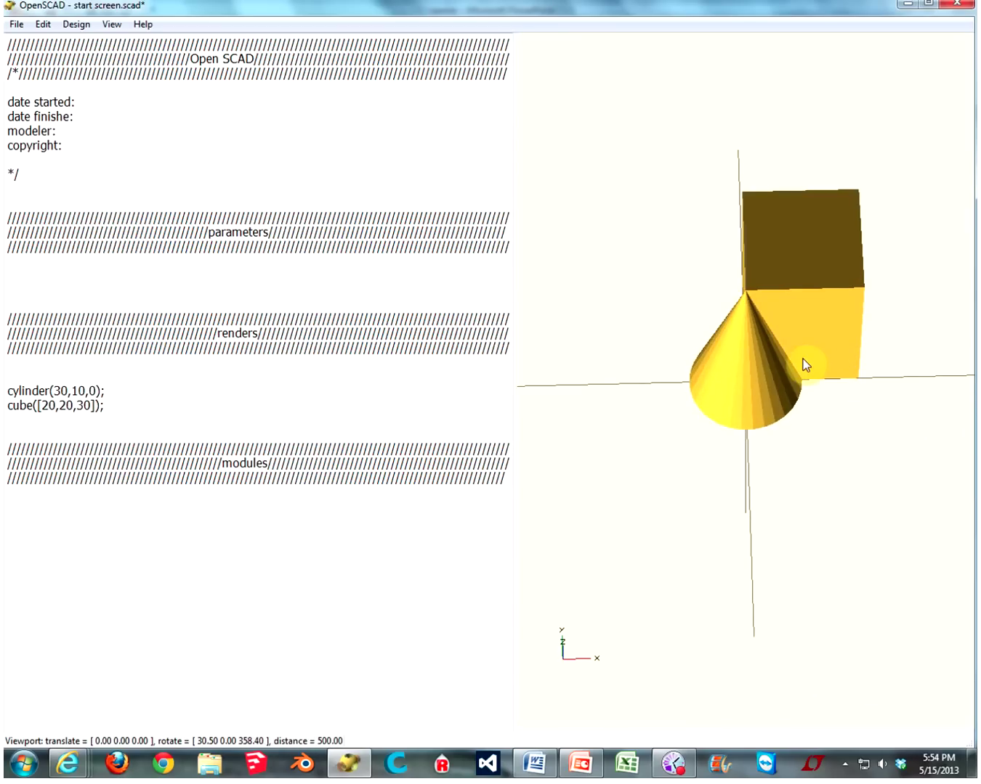
pyautogui.click(7, 405)
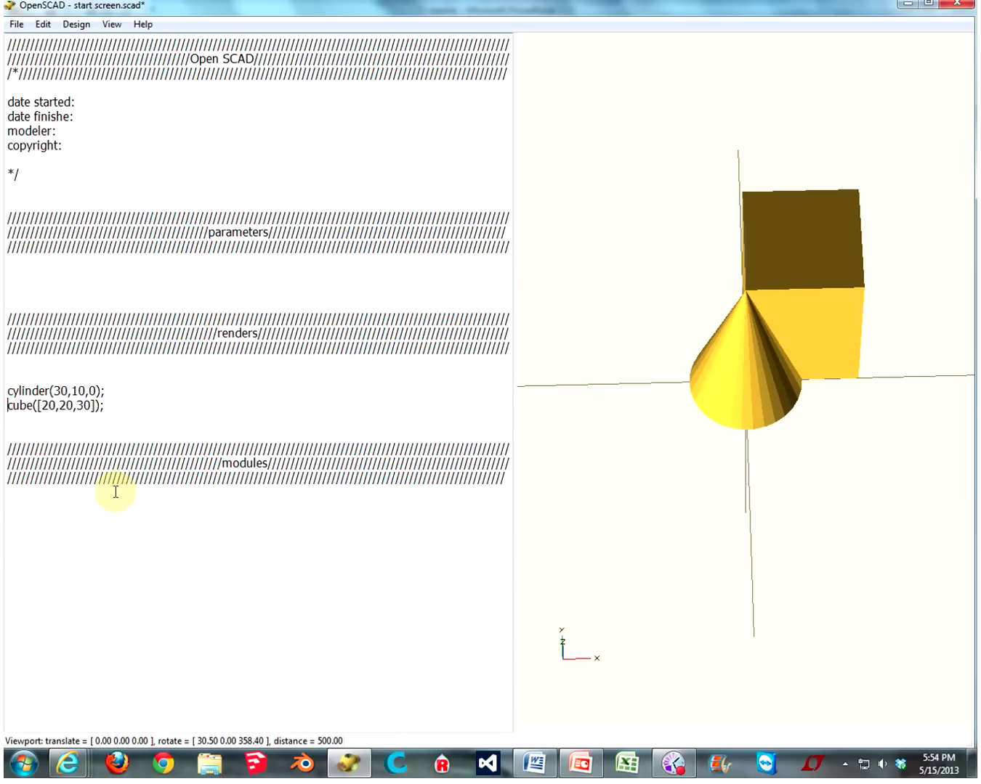
pyautogui.press('Tab')
pyautogui.click(114, 390)
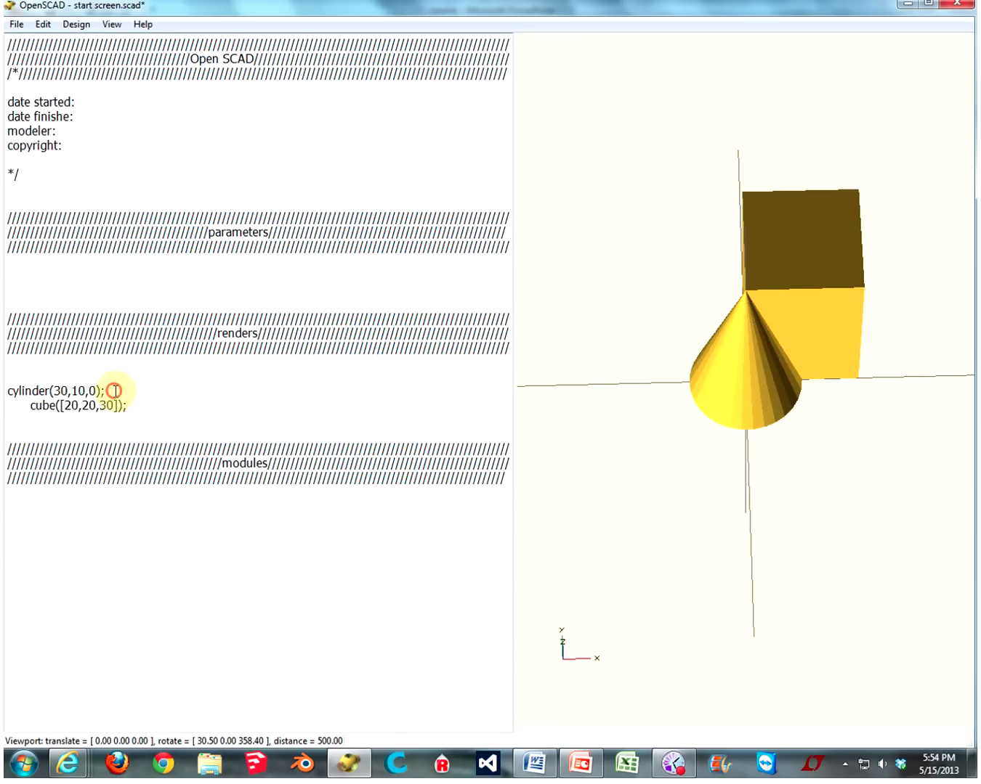
pyautogui.press('Return')
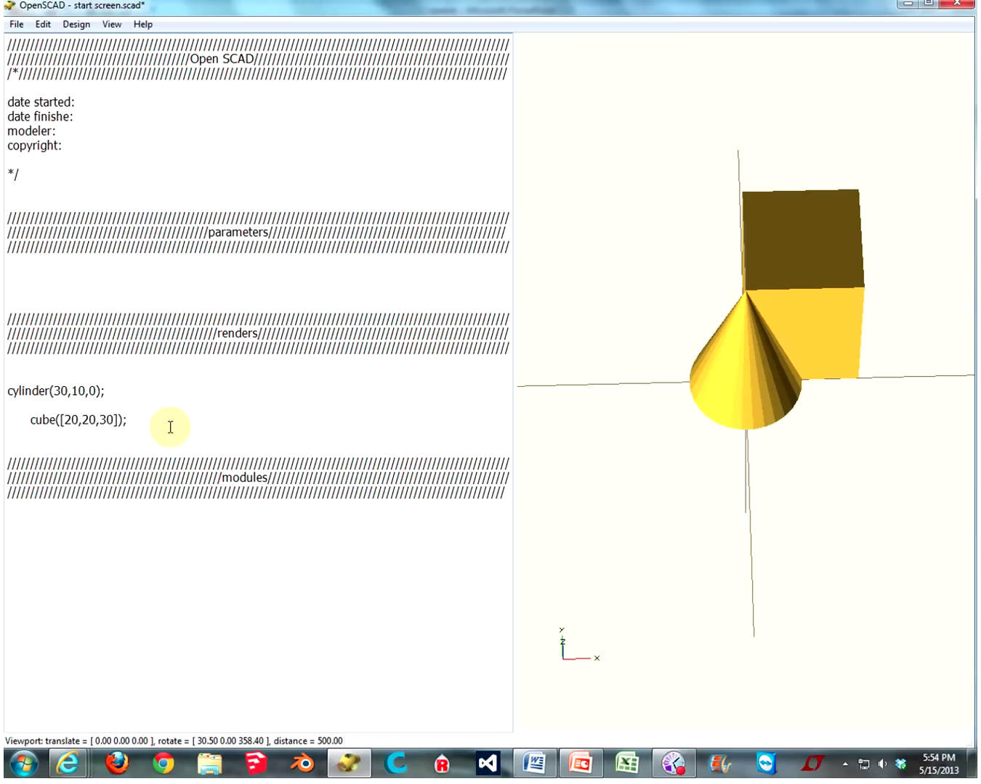
pyautogui.write('translate([10,20,30')
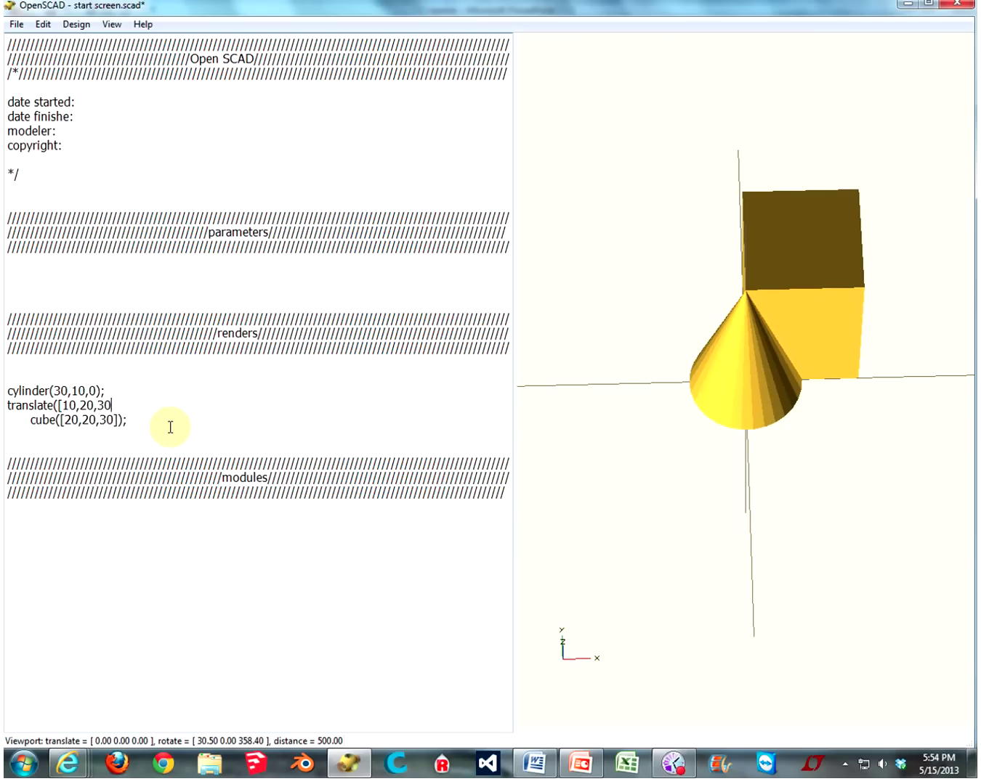
pyautogui.write('])')
pyautogui.press('F5')
pyautogui.moveTo(799, 345); pyautogui.dragTo(771, 379)
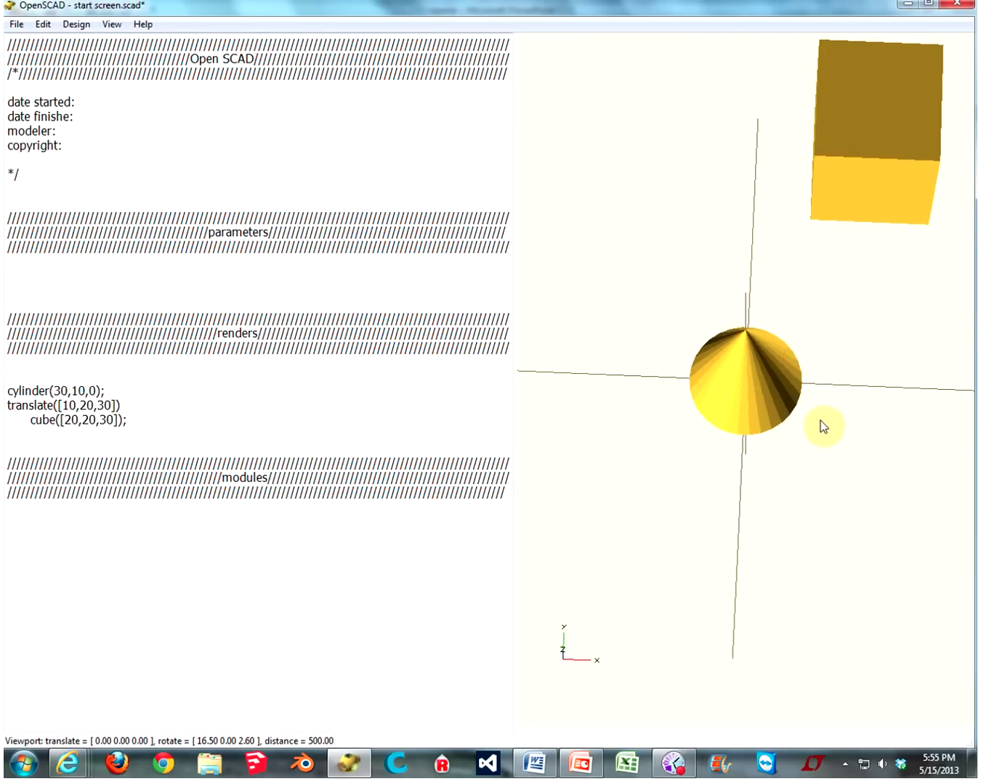
pyautogui.moveTo(828, 293); pyautogui.dragTo(859, 354)
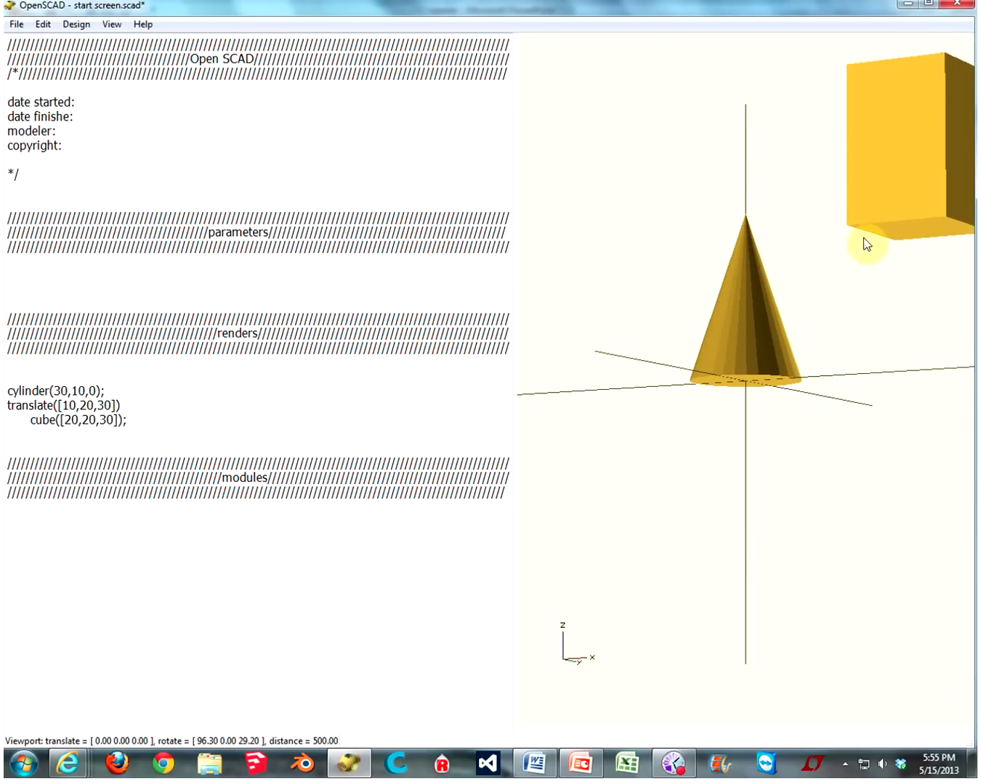
# Set the z value of the cube's translate vector to 0 and preview the model
pyautogui.click(104, 401)
pyautogui.press('BackSpace')
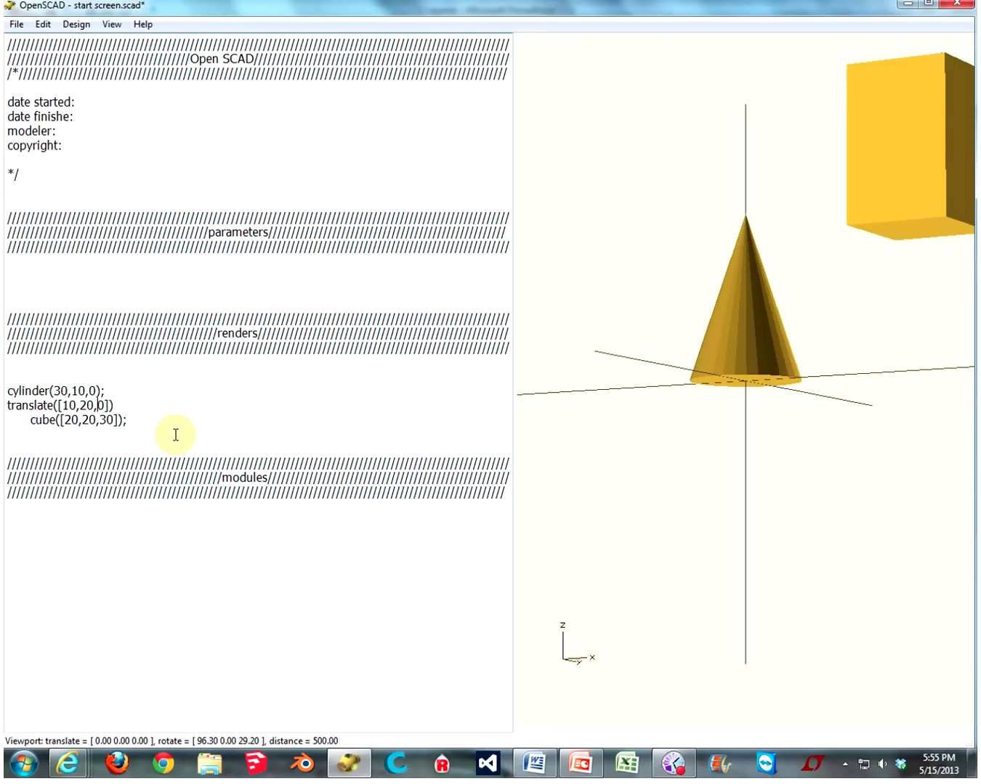
pyautogui.press('F5')
pyautogui.moveTo(792, 346); pyautogui.dragTo(838, 359)
pyautogui.moveTo(793, 394); pyautogui.dragTo(762, 407)
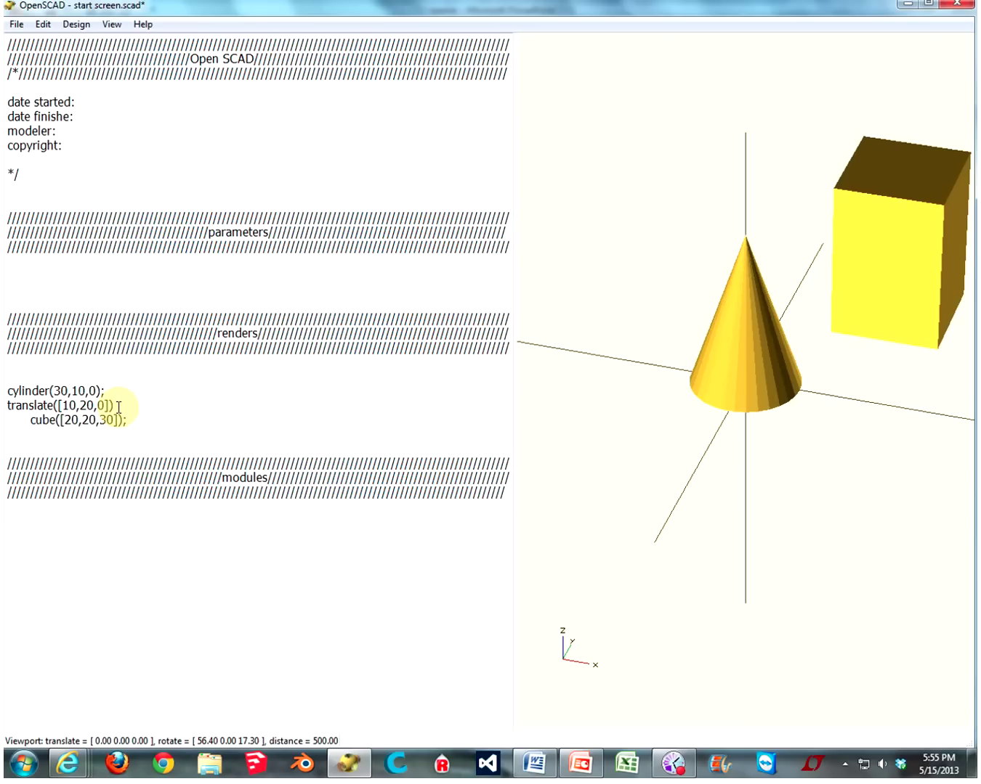
# Delete the translate line above the cube and remove the cube line's indentation
pyautogui.moveTo(117, 407); pyautogui.dragTo(9, 404)
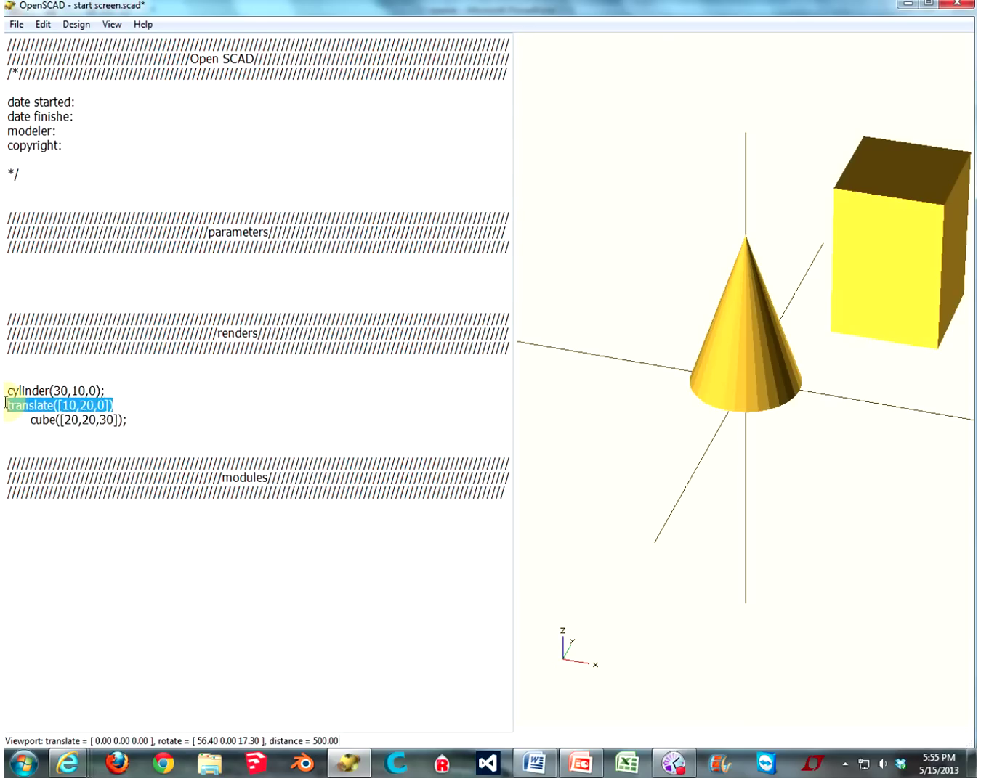
pyautogui.press('Delete')
pyautogui.press('Delete')
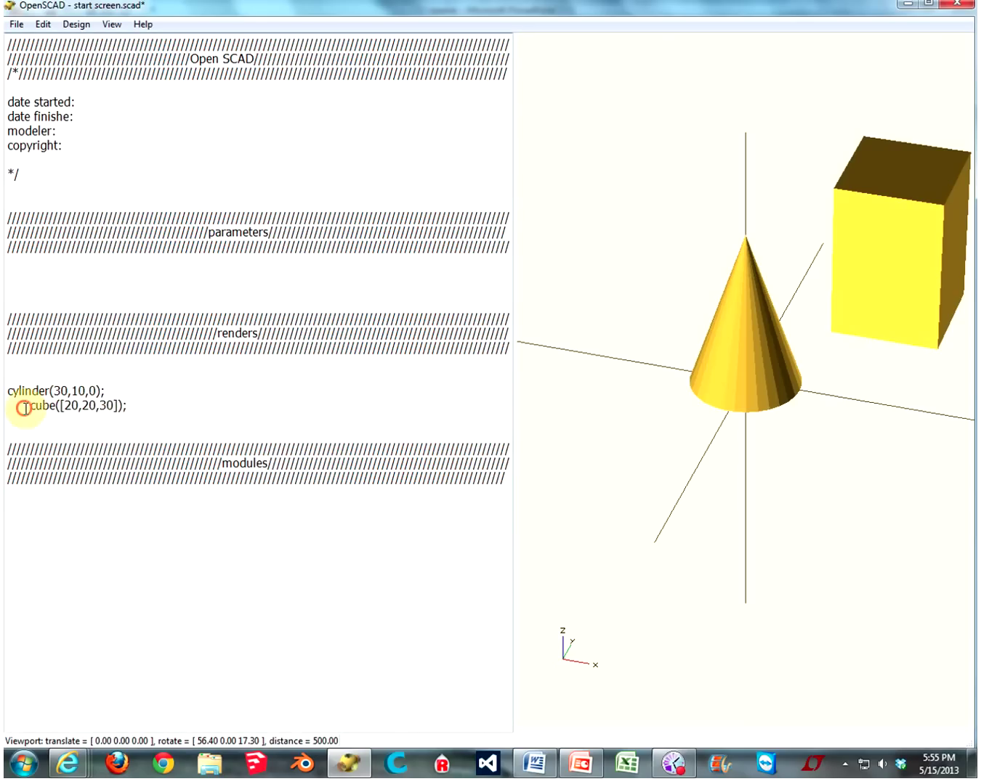
pyautogui.press('Delete')
# Indent the cylinder line, insert rotate([45,90,75]) above it, and preview the rotated cone
pyautogui.click(16, 386)
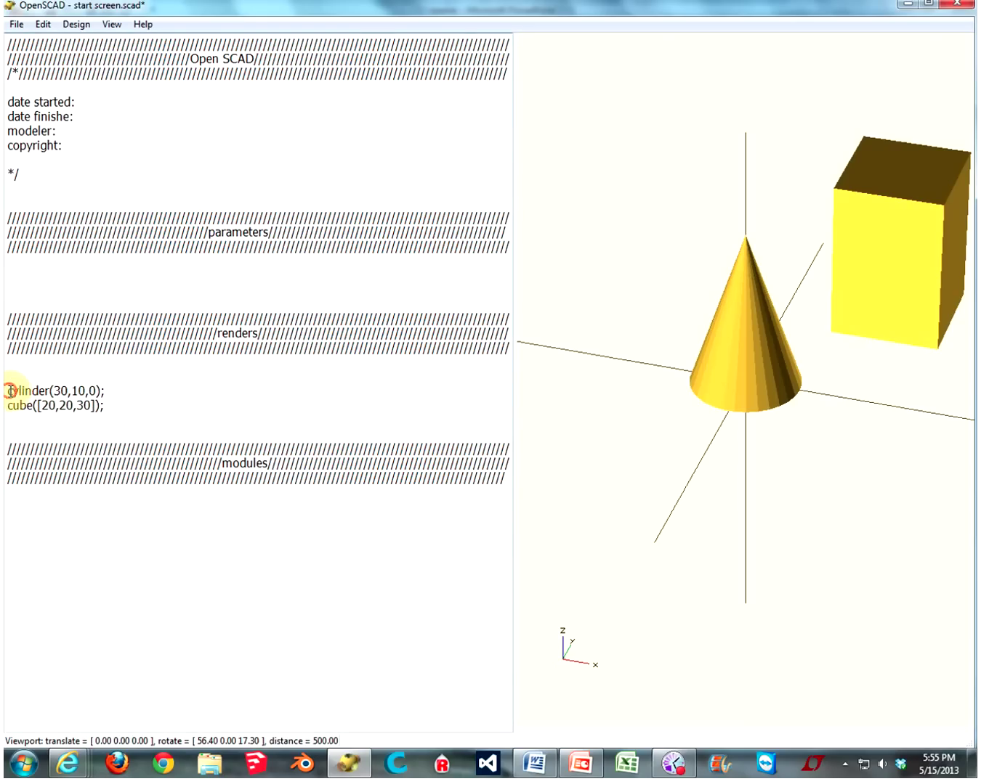
pyautogui.press('Tab')
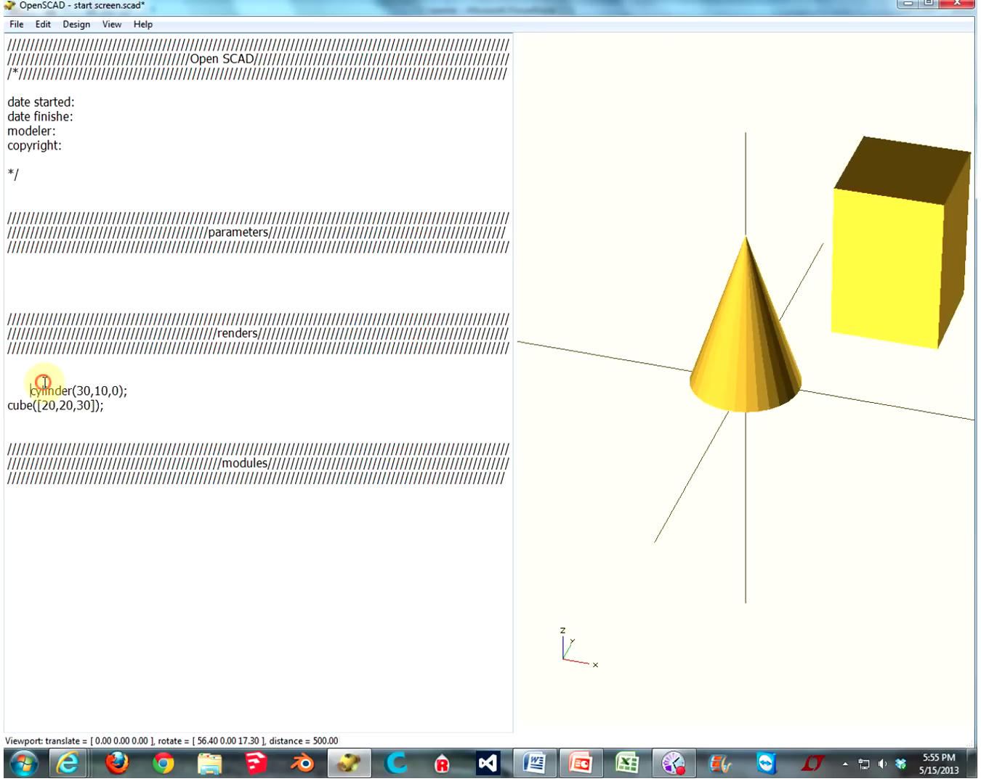
pyautogui.click(43, 379)
pyautogui.press('Return')
pyautogui.write('r')
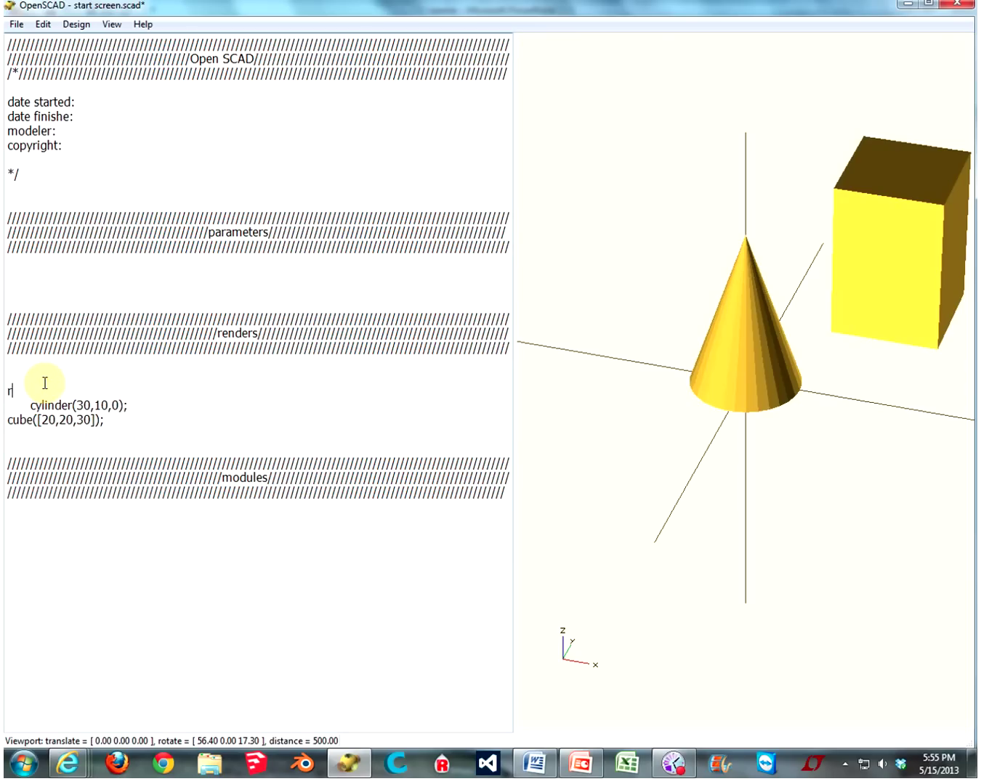
pyautogui.write('otate([')
pyautogui.moveTo(622, 511); pyautogui.dragTo(616, 514)
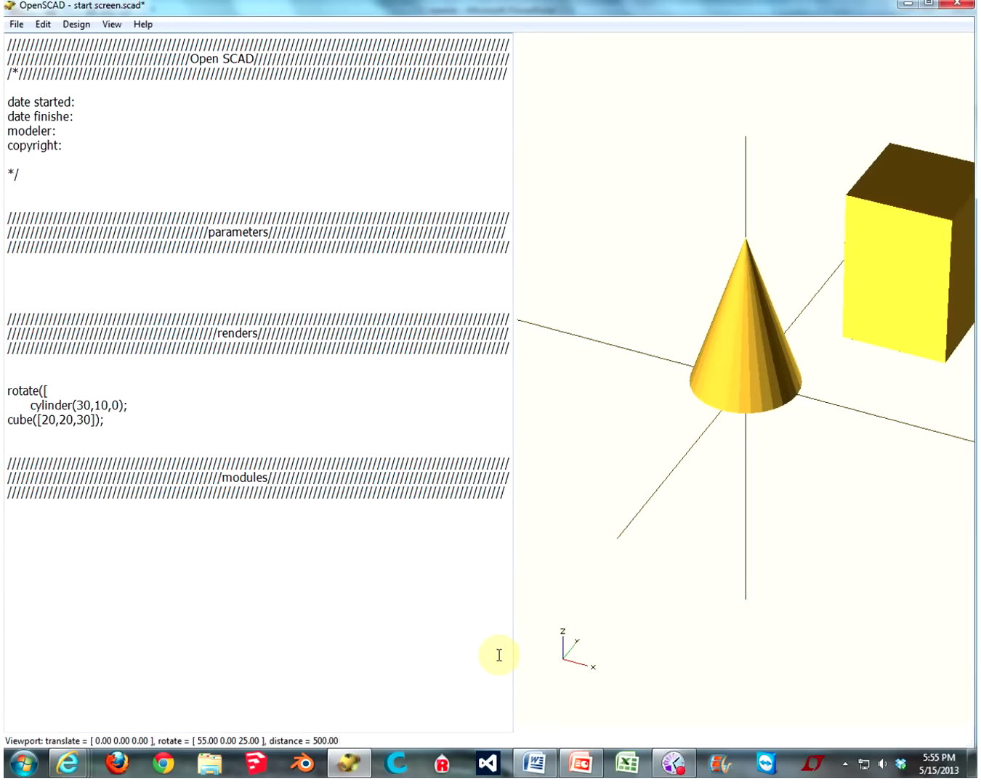
pyautogui.write('45,90,75])')
pyautogui.press('F5')
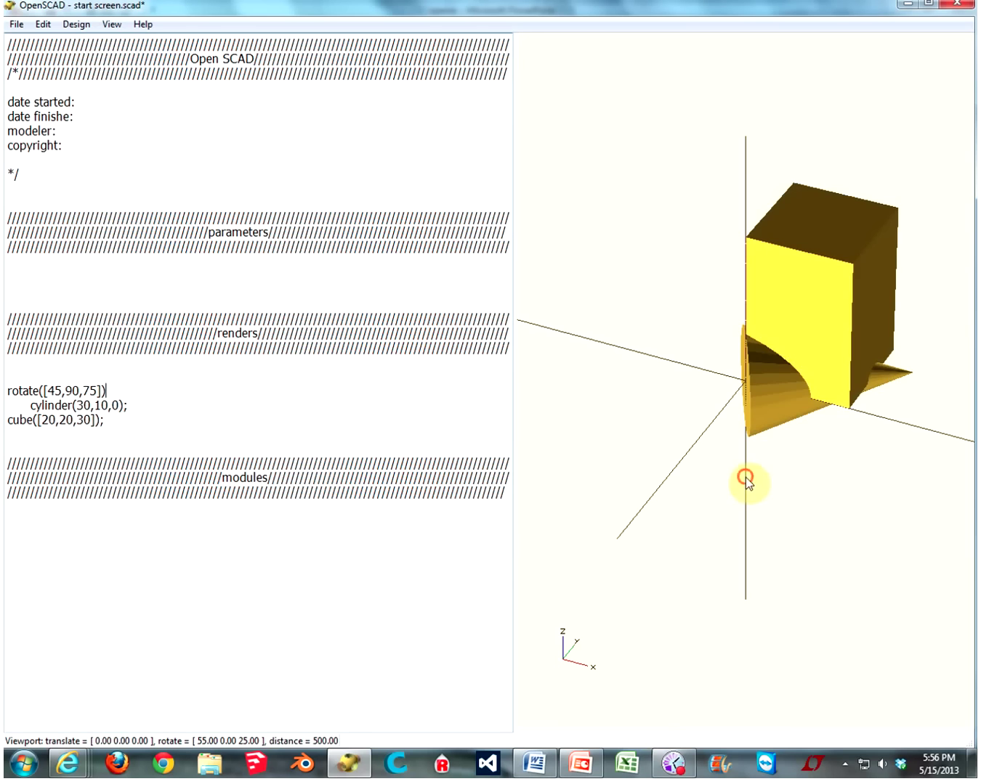
pyautogui.moveTo(744, 477); pyautogui.dragTo(763, 463)
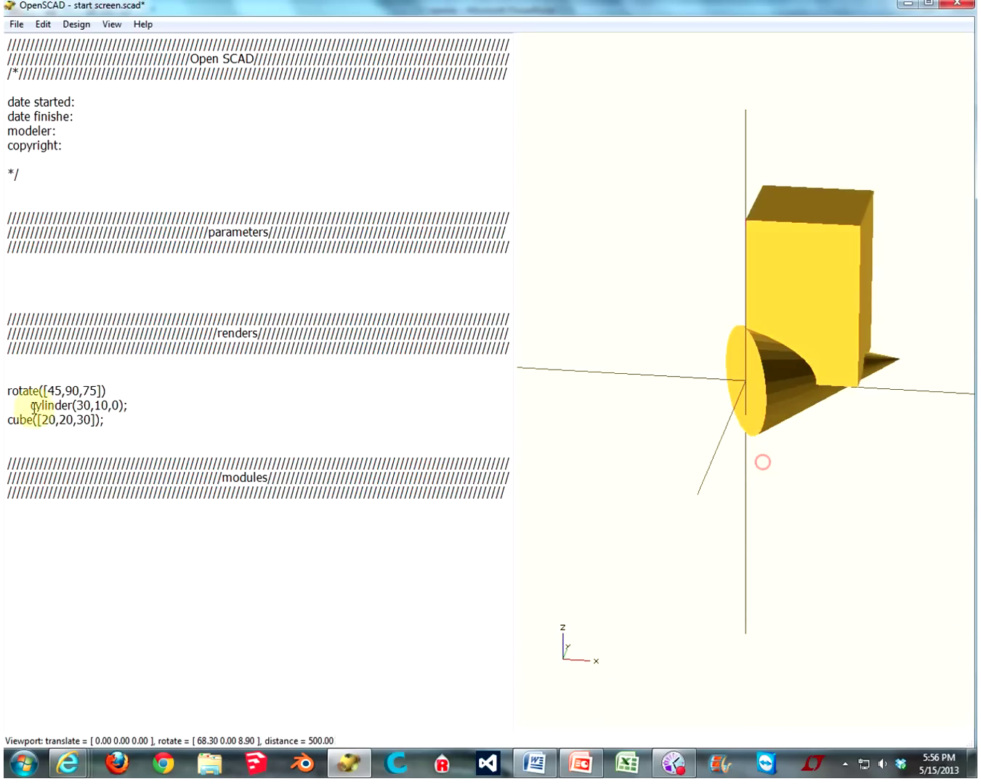
# Remove the z angle from the cylinder's rotate vector and preview the model
pyautogui.moveTo(98, 391); pyautogui.dragTo(83, 391)
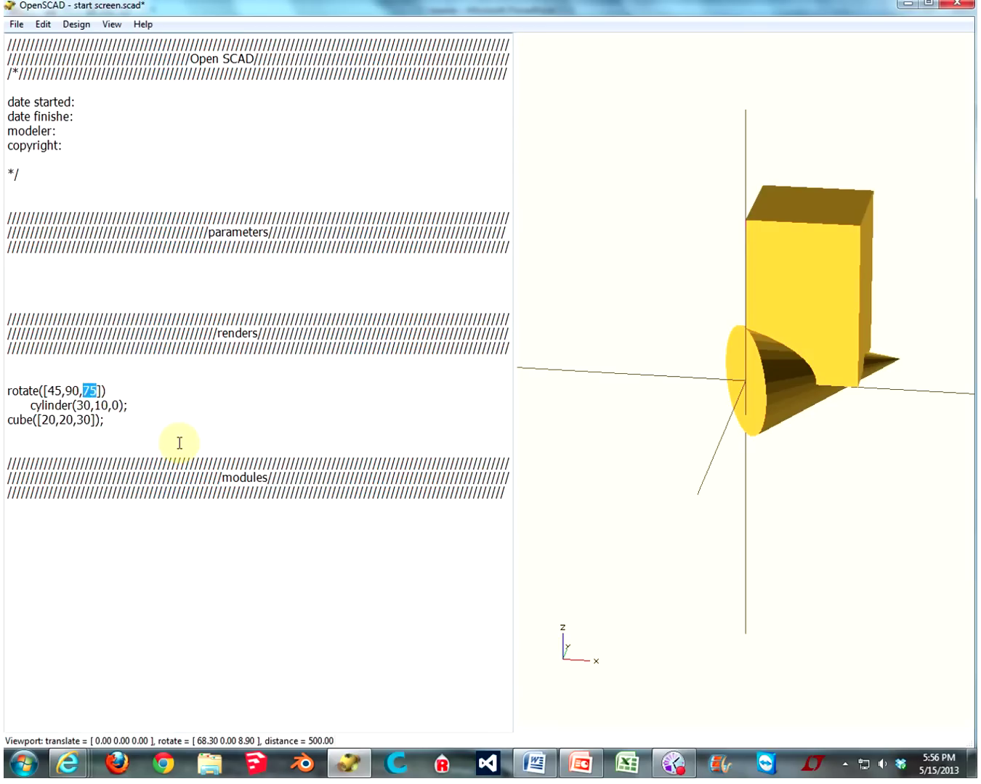
pyautogui.press('Delete')
pyautogui.press('F5')
pyautogui.moveTo(841, 354); pyautogui.dragTo(775, 389)
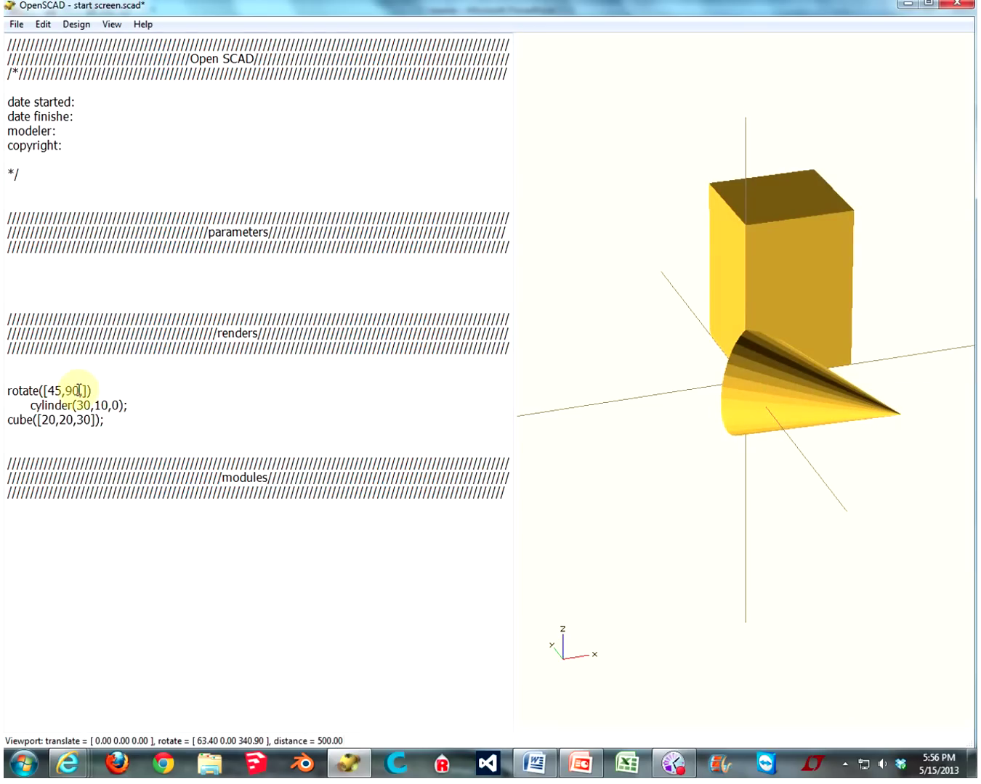
# Set the cylinder's rotation to [0,90,0], preview it, and inspect the cone's direction along the x axis
pyautogui.doubleClick(56, 392)
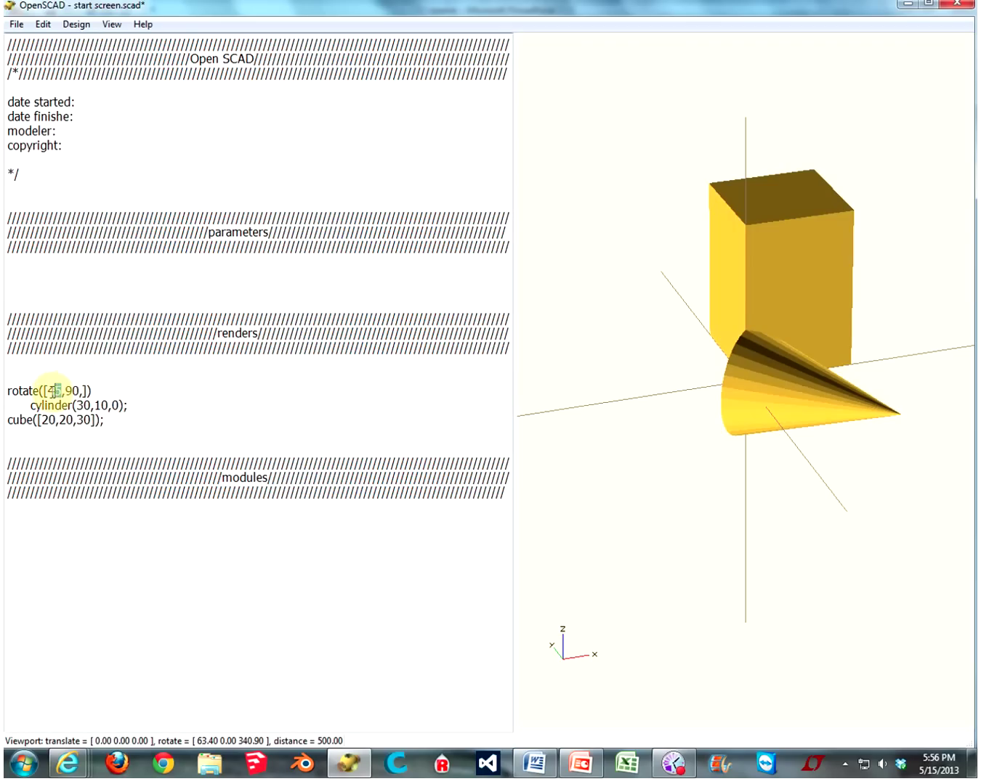
pyautogui.press('Delete')
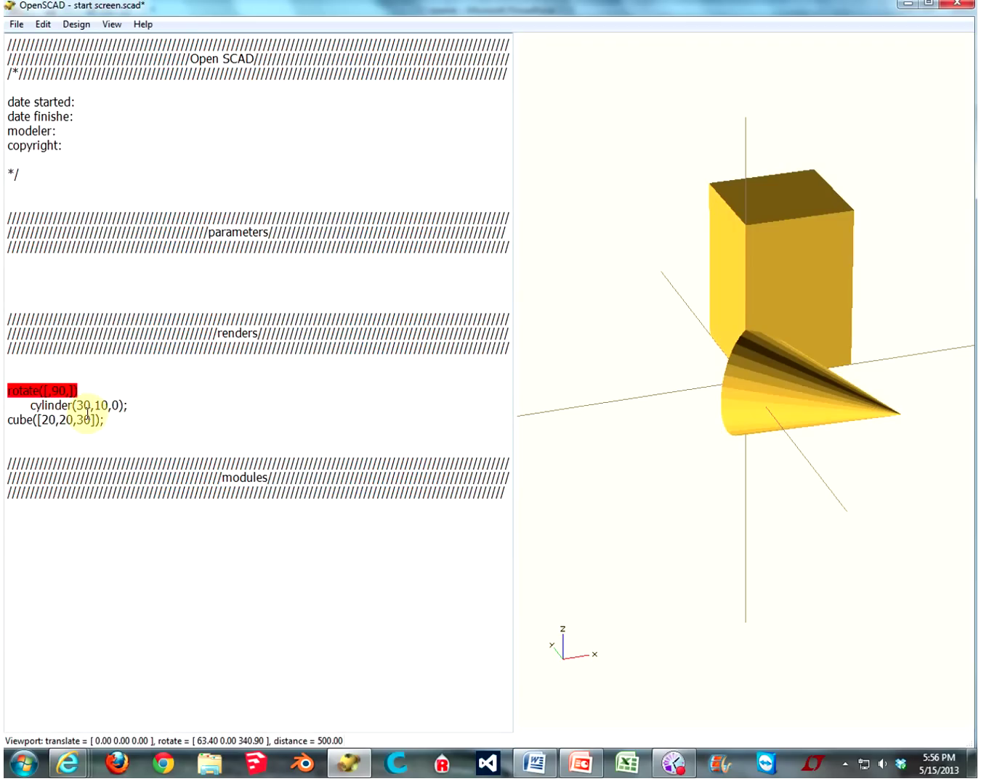
pyautogui.write('0,0')
pyautogui.press('F5')
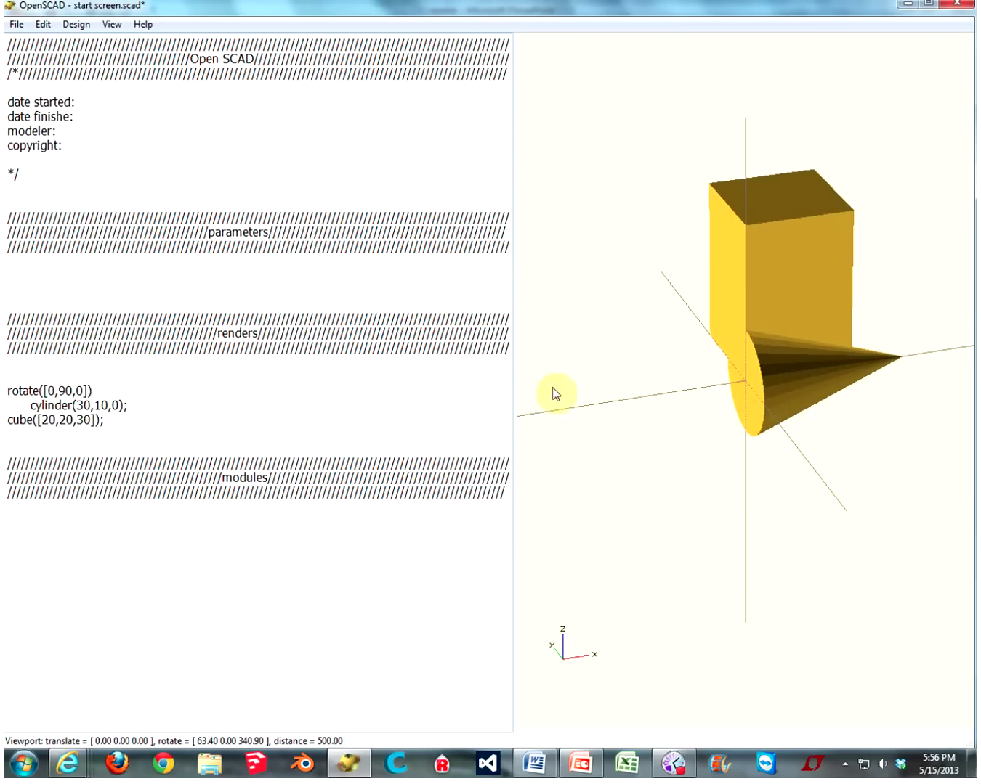
pyautogui.moveTo(792, 392); pyautogui.dragTo(777, 398)
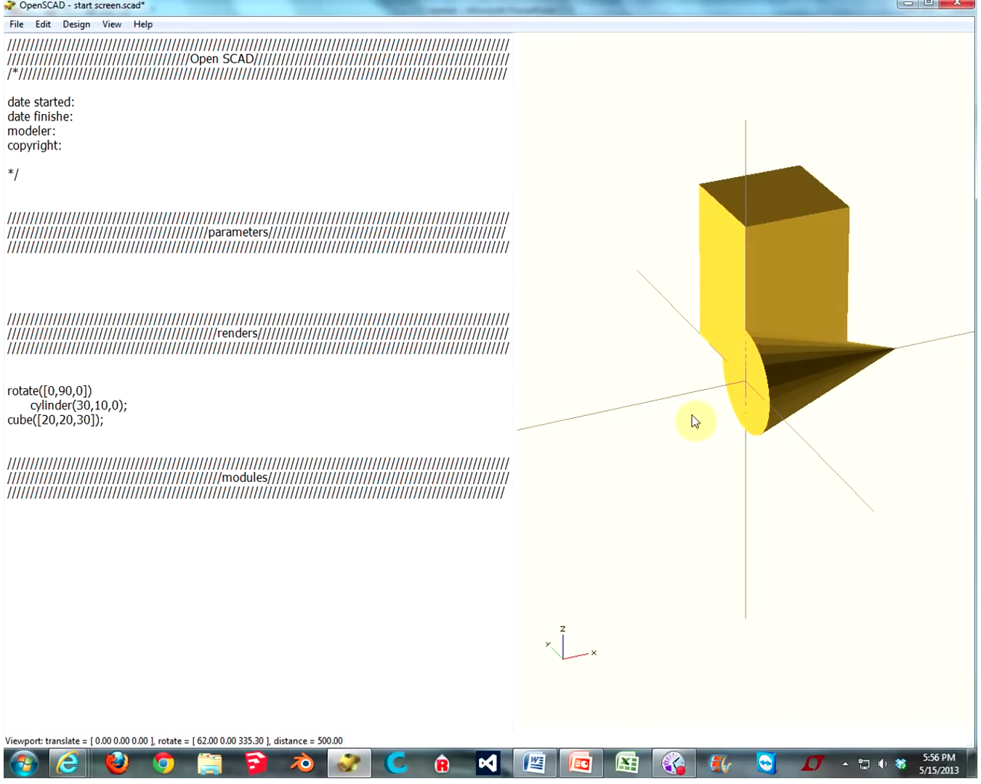
pyautogui.moveTo(786, 513); pyautogui.dragTo(758, 479)
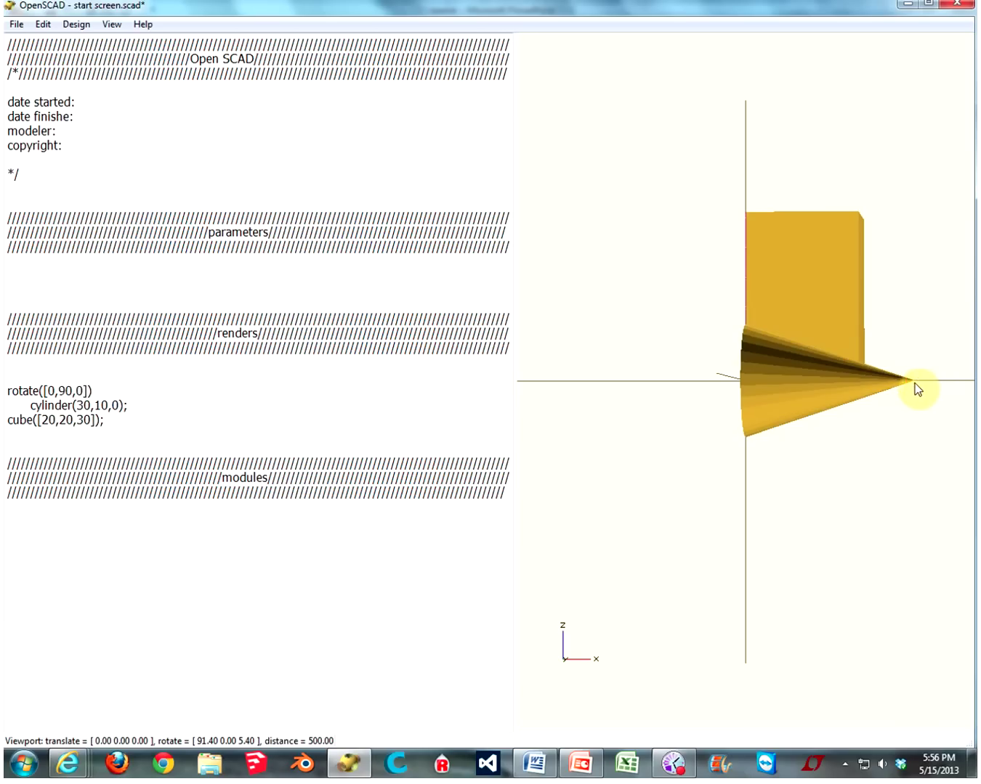
pyautogui.moveTo(916, 390); pyautogui.dragTo(905, 386)
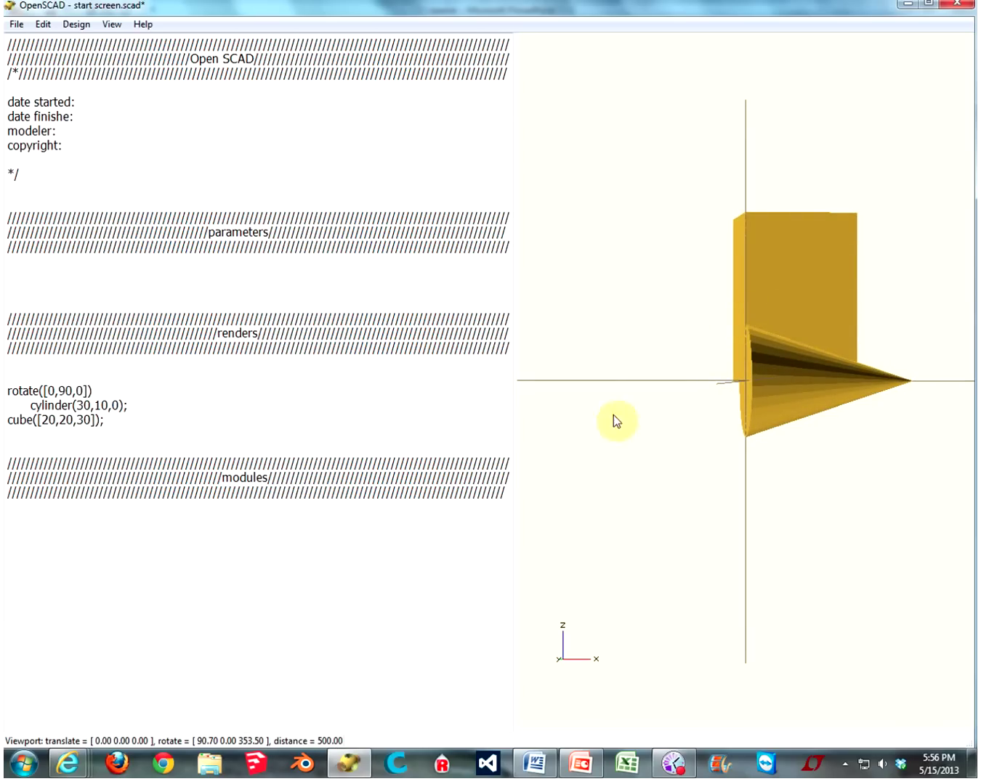
# Change the cylinder's rotation to [90,0,0] and preview the cone from the side
pyautogui.click(65, 392)
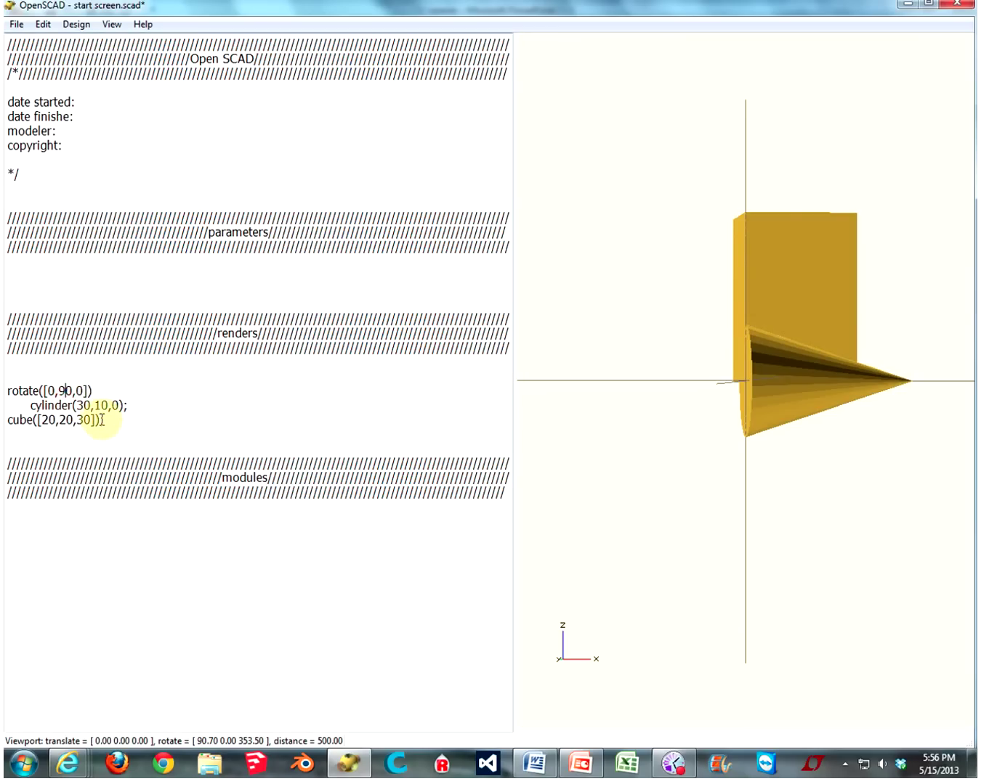
pyautogui.press('BackSpace')
pyautogui.press('Left')
pyautogui.press('Left')
pyautogui.write('9')
pyautogui.press('F5')
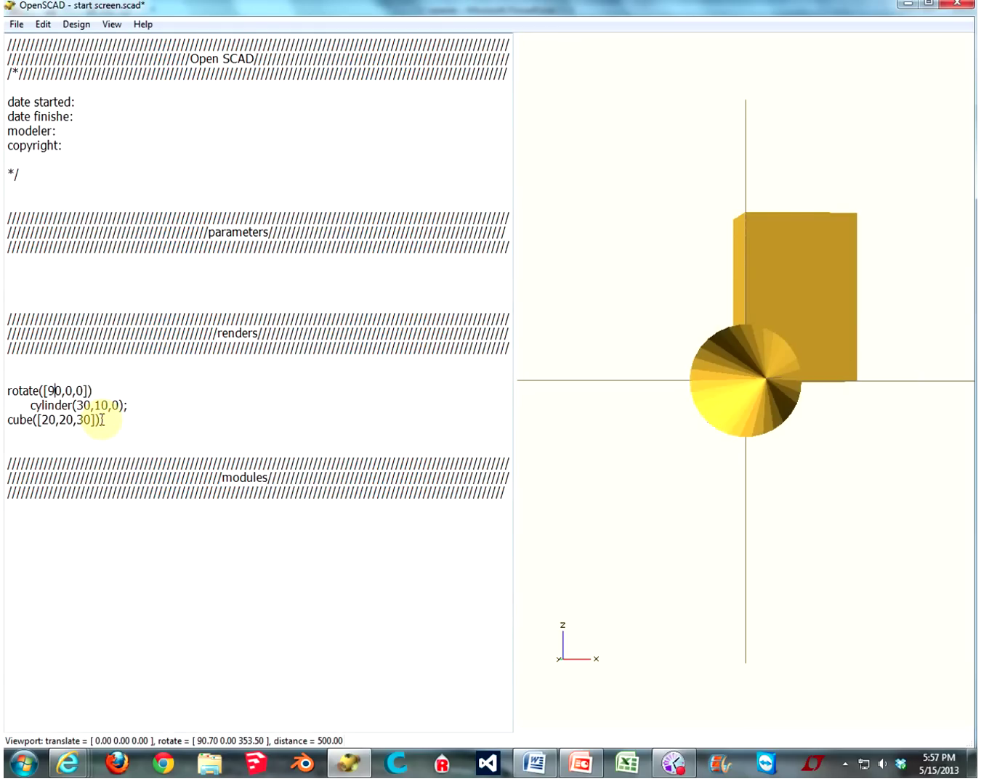
pyautogui.moveTo(569, 368); pyautogui.dragTo(741, 394)
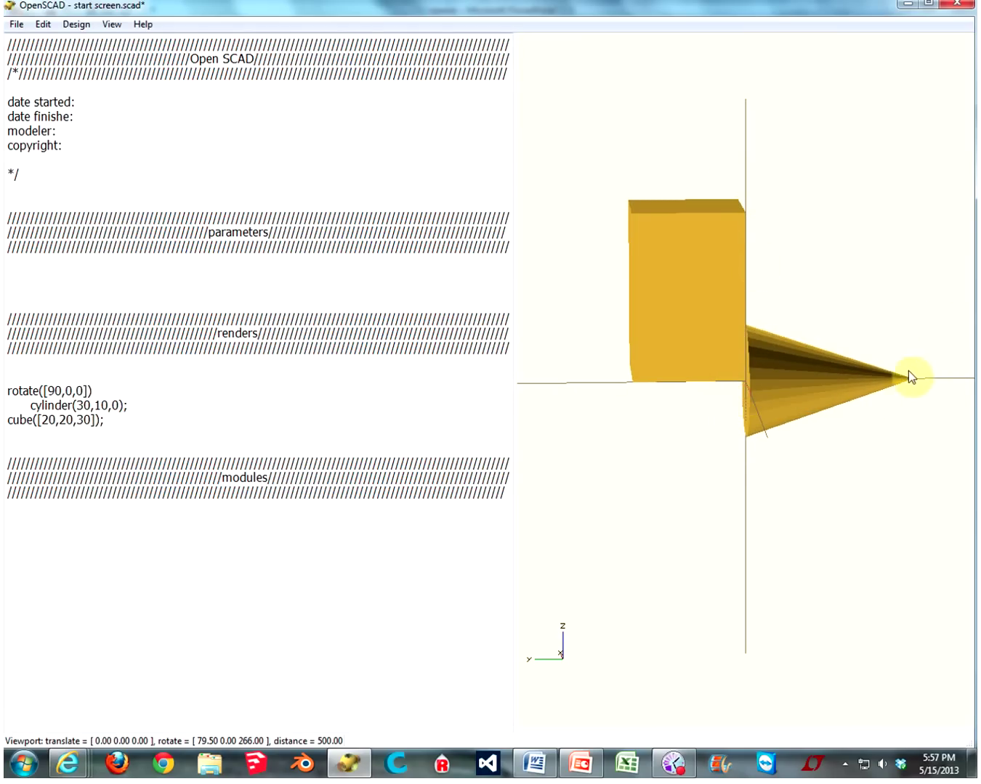
# Preview the cylinder with rotate([0,0,90]) and reset its rotation vector to [0,0,0]
pyautogui.click(56, 390)
pyautogui.press('BackSpace')
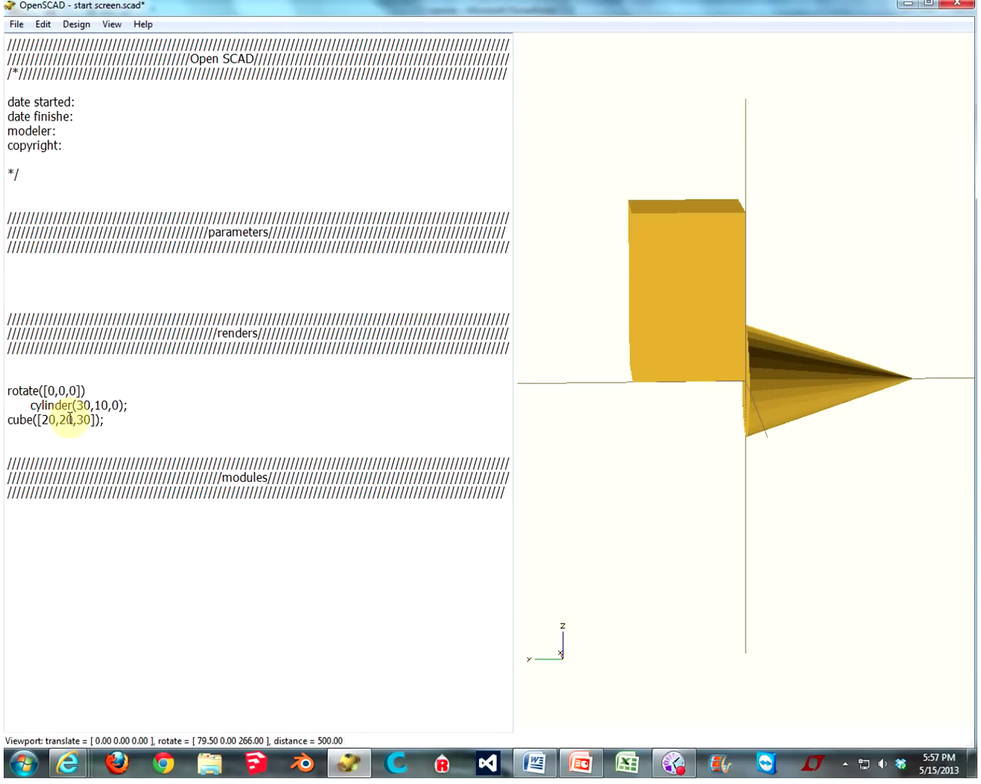
pyautogui.press('Right')
pyautogui.press('Right')
pyautogui.press('Right')
pyautogui.write('9')
pyautogui.press('F5')
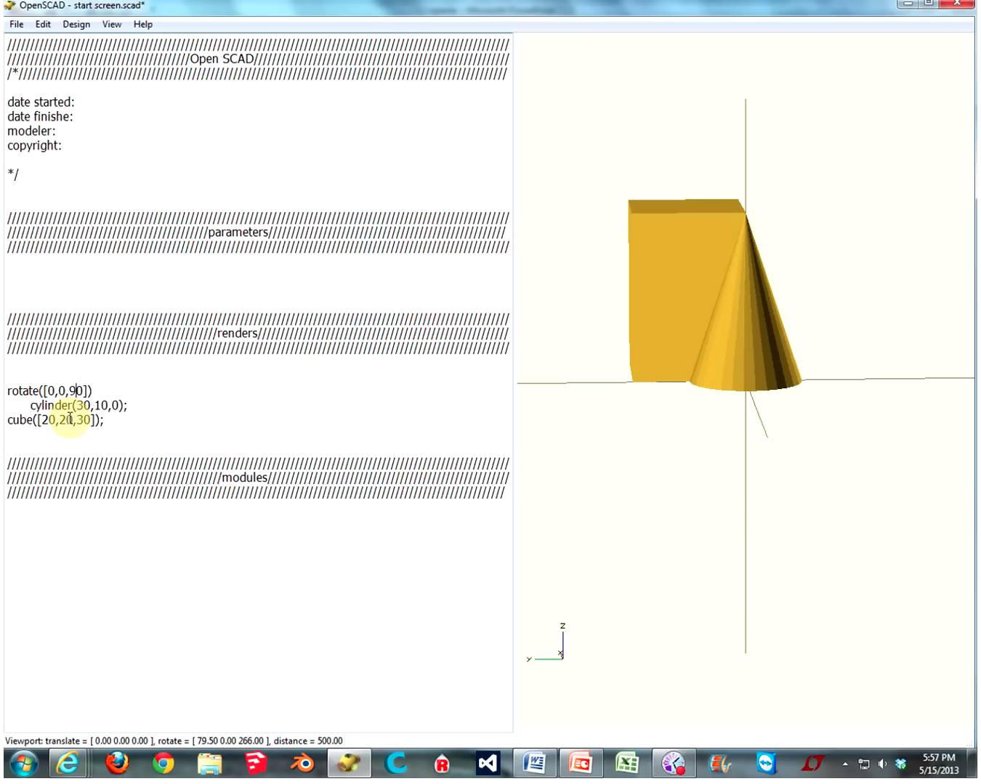
pyautogui.press('BackSpace')
pyautogui.press('F5')
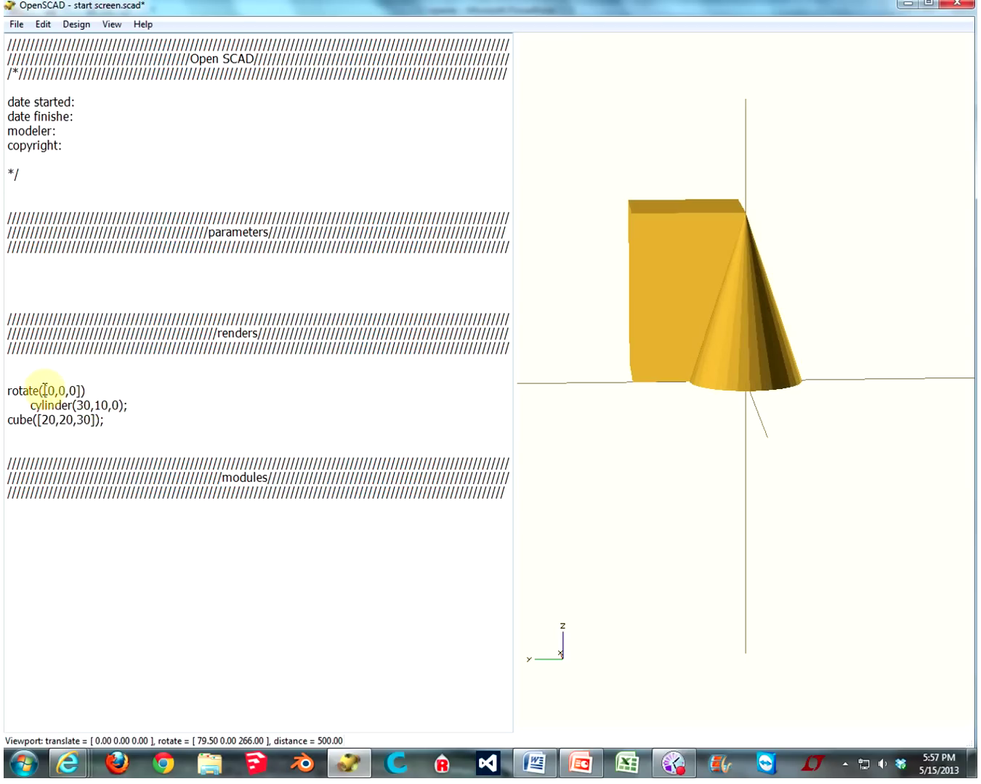
# Replace the cylinder's rotate transformation with scale and set its x factor to 5
pyautogui.moveTo(37, 391); pyautogui.dragTo(6, 391)
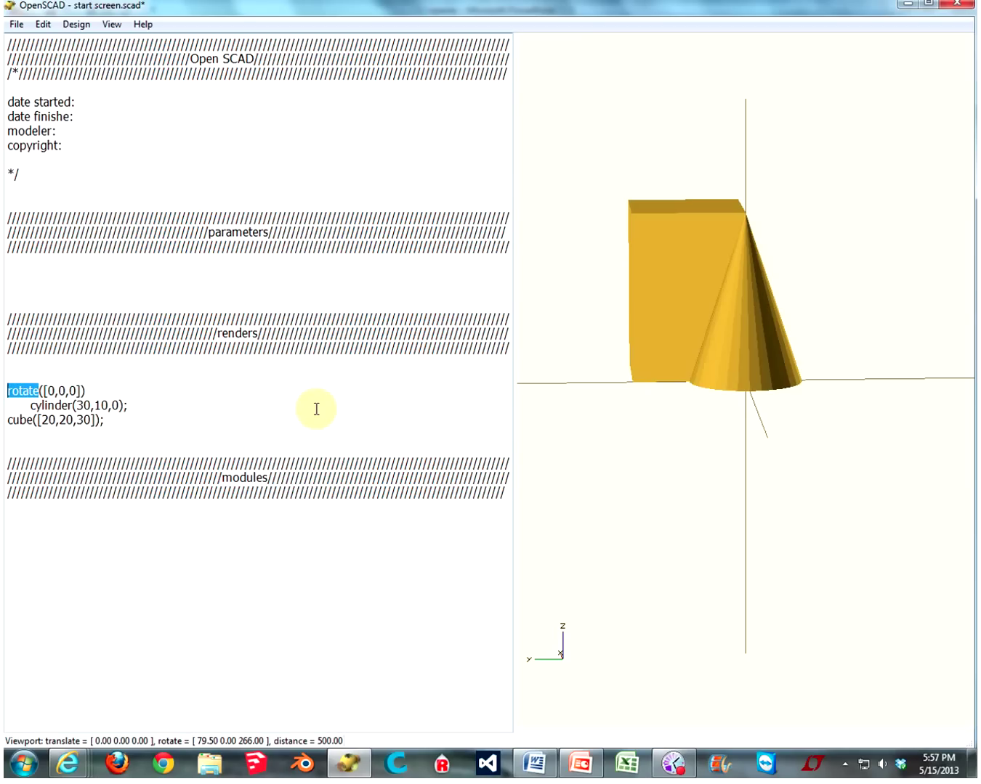
pyautogui.write('scal')
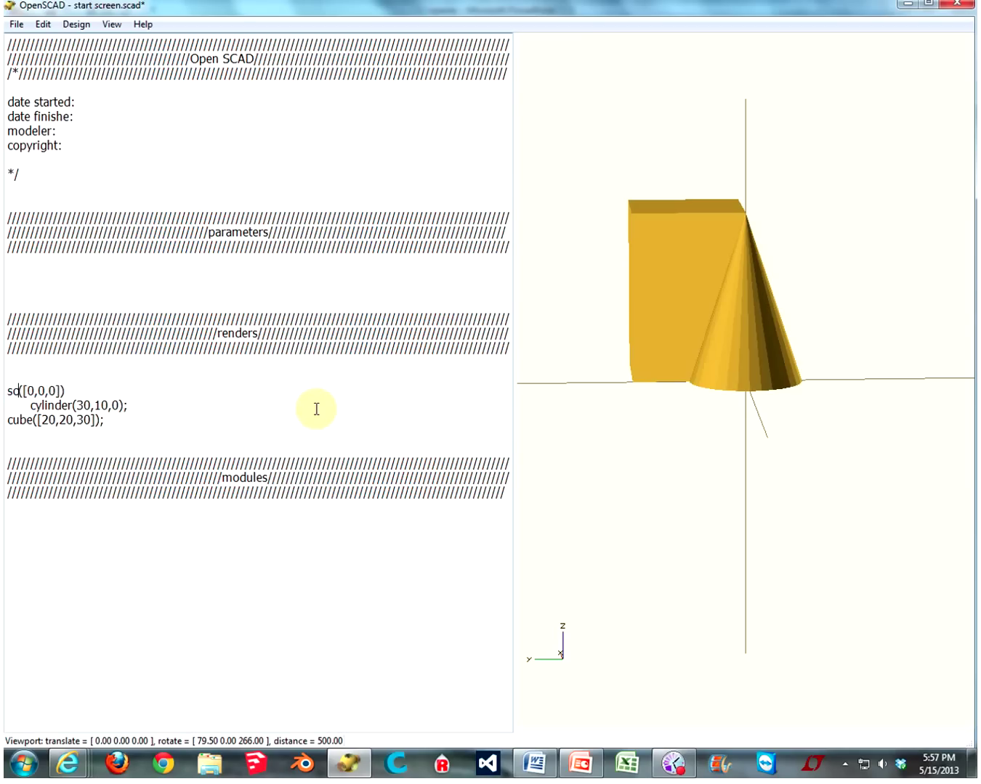
pyautogui.write('e')
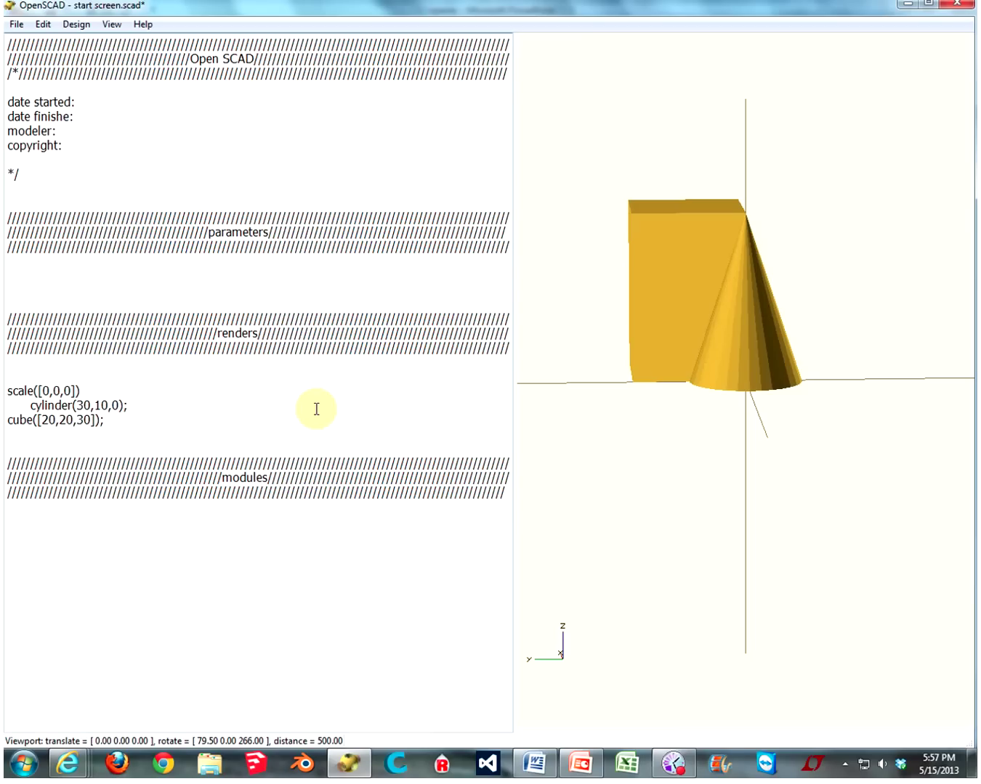
pyautogui.click(32, 392)
pyautogui.moveTo(34, 392); pyautogui.dragTo(78, 392)
pyautogui.click(48, 392)
pyautogui.write('5')
# Set the cylinder's y scale factor to 2 and z factor to 7, preview, and inspect the cone from the base and side
pyautogui.moveTo(586, 652); pyautogui.dragTo(646, 630)
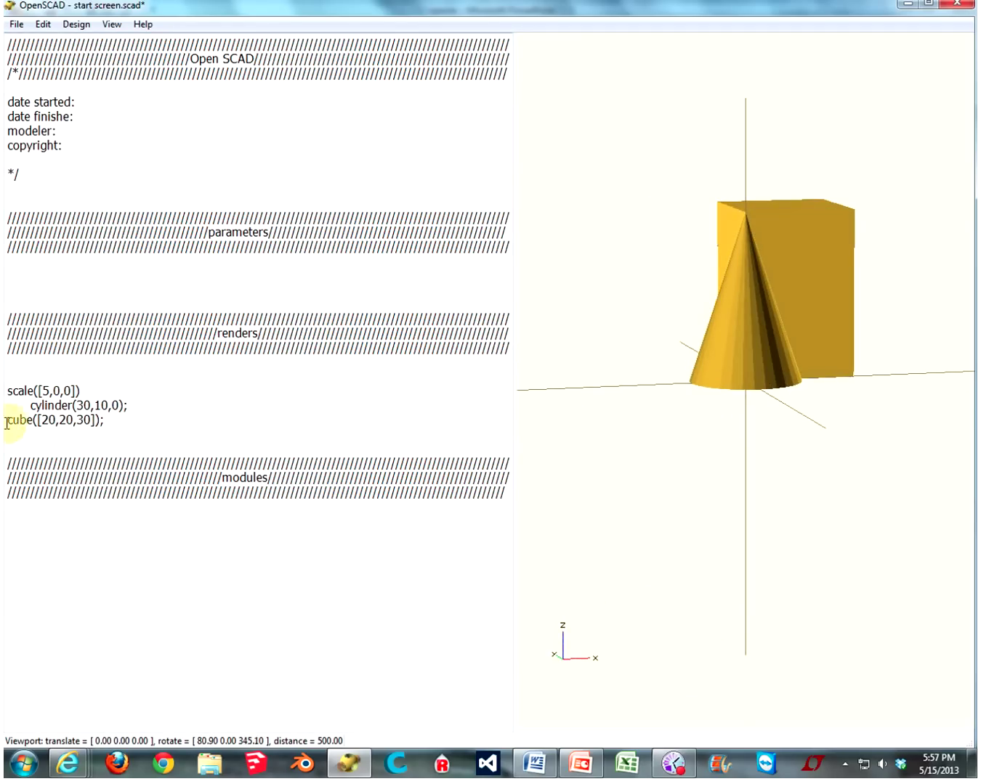
pyautogui.doubleClick(58, 390)
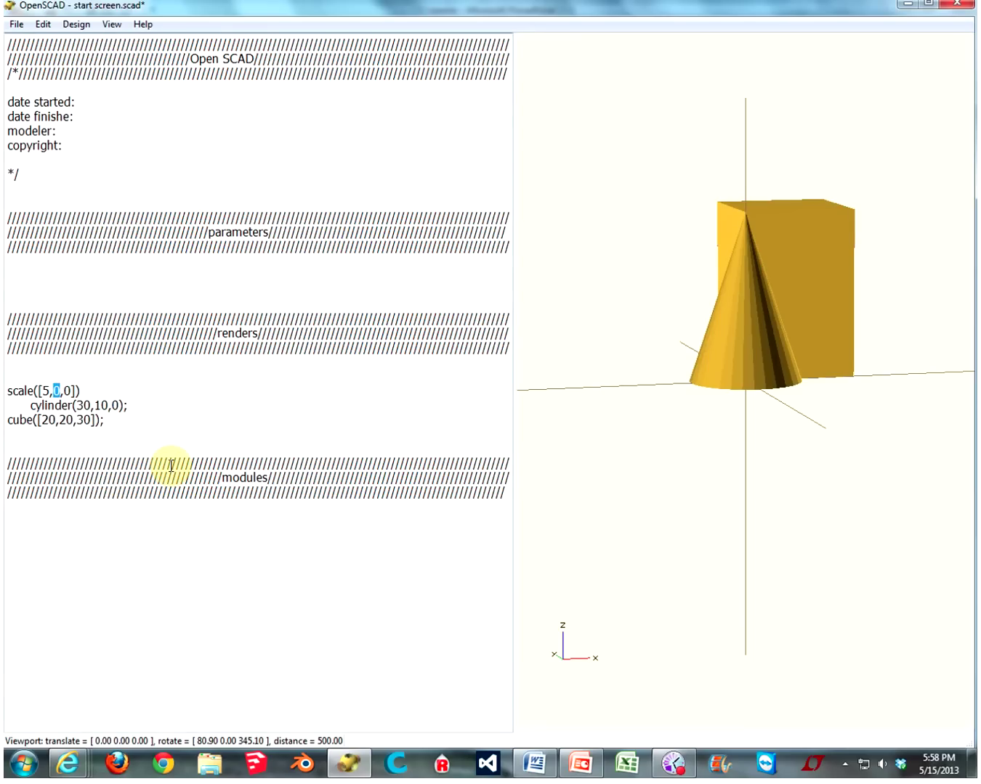
pyautogui.write('2')
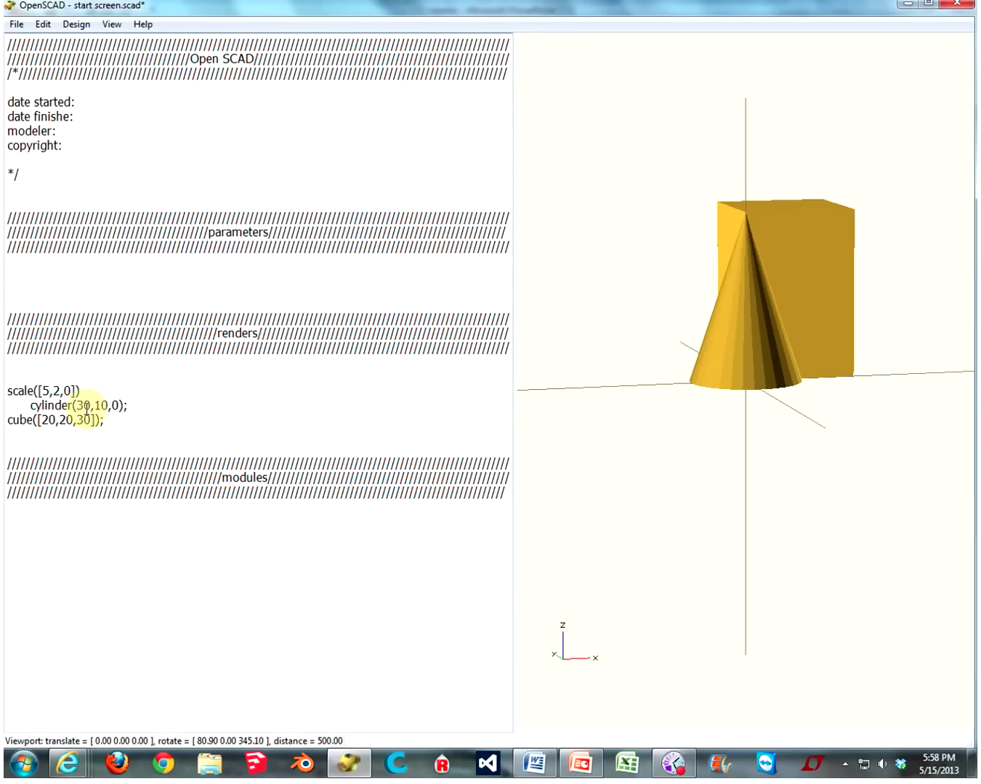
pyautogui.doubleClick(67, 391)
pyautogui.write('7')
pyautogui.press('F5')
pyautogui.moveTo(708, 444); pyautogui.dragTo(667, 282)
pyautogui.scroll(-10, 735, 419)
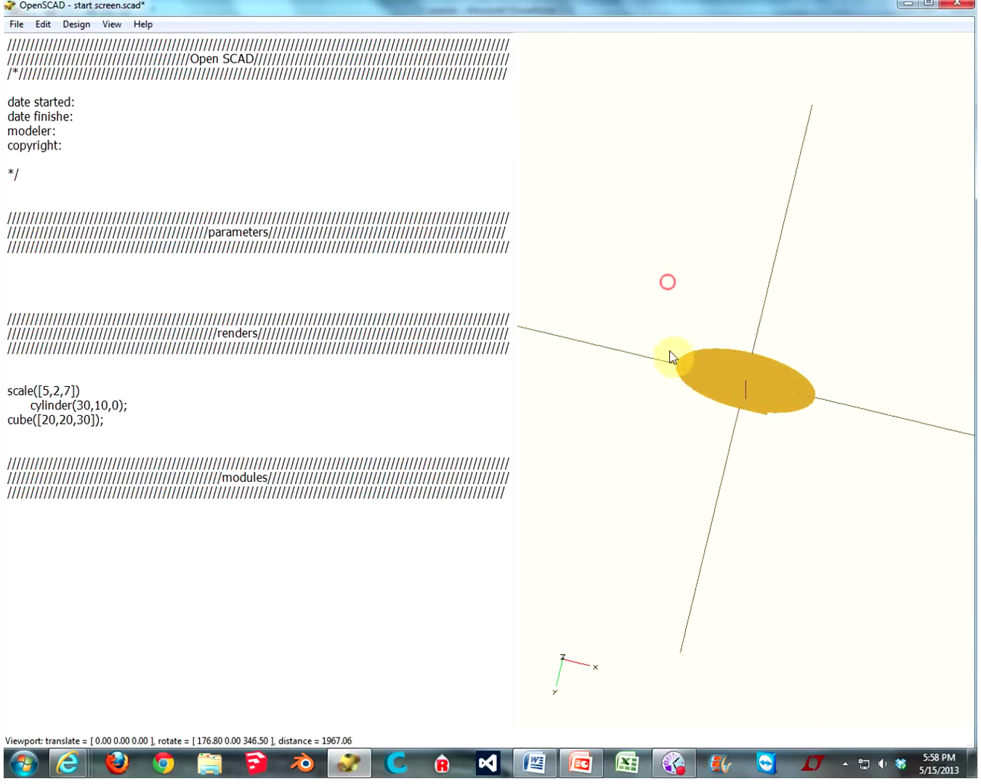
pyautogui.moveTo(700, 347); pyautogui.dragTo(685, 351)
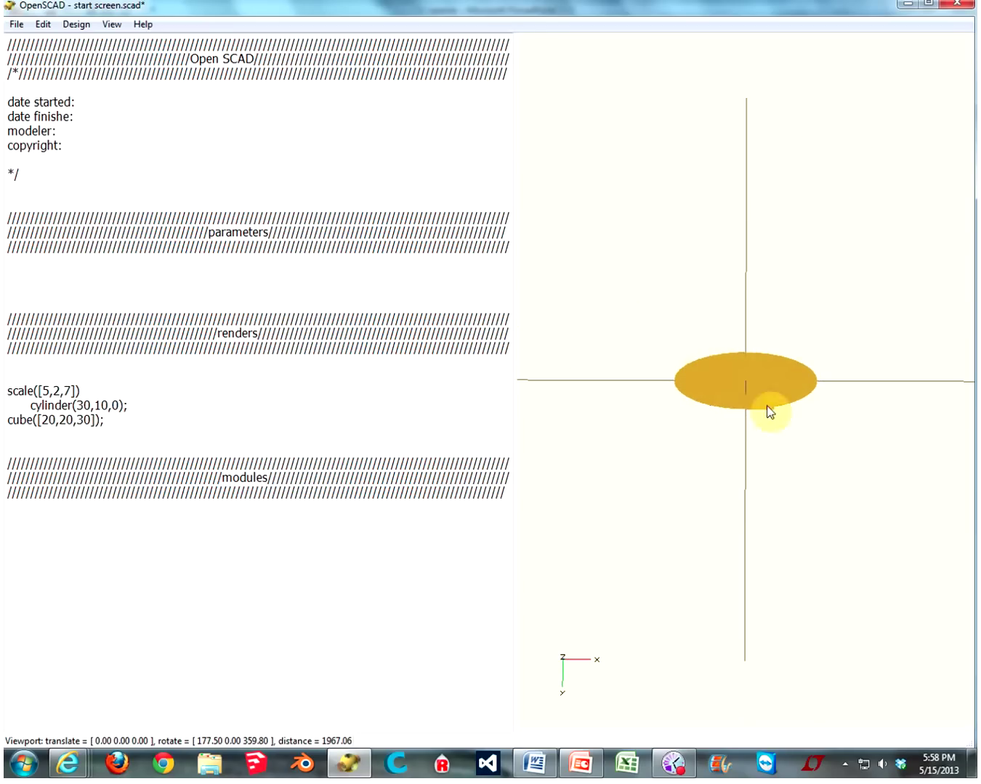
pyautogui.moveTo(758, 353); pyautogui.dragTo(722, 453)
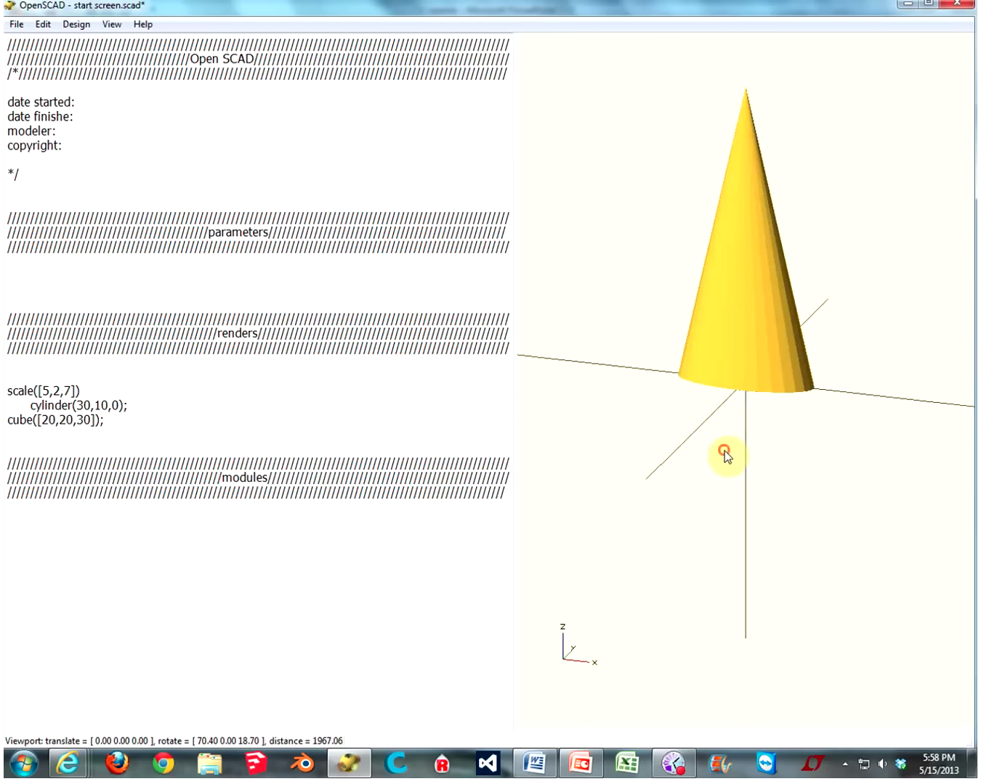
pyautogui.scroll(-2, 733, 422)
# Change the cylinder's scale vector to [5,5,5] and preview the uniformly scaled cone
pyautogui.click(52, 392)
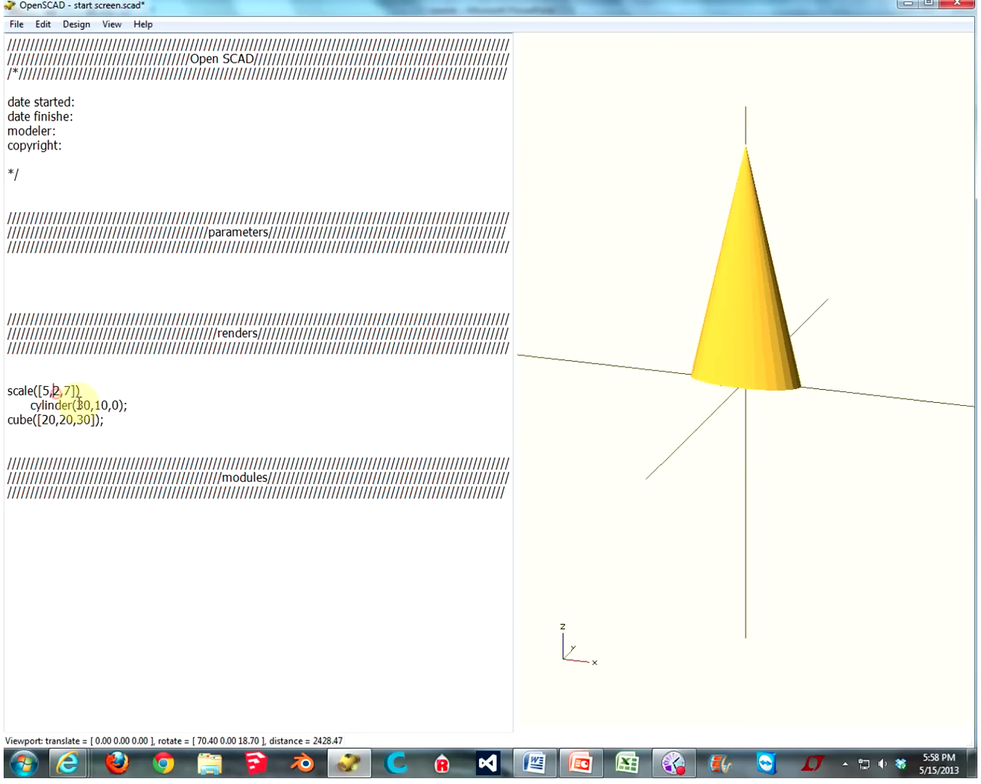
pyautogui.press('BackSpace')
pyautogui.write('5')
pyautogui.click(77, 392)
pyautogui.press('BackSpace')
pyautogui.write('5')
pyautogui.press('F5')
pyautogui.scroll(1, 699, 379)
pyautogui.scroll(3, 697, 374)
pyautogui.moveTo(714, 375)
pyautogui.mouseDown()
pyautogui.moveTo(897, 350)
pyautogui.moveTo(786, 356)
pyautogui.moveTo(720, 381)
pyautogui.mouseUp()
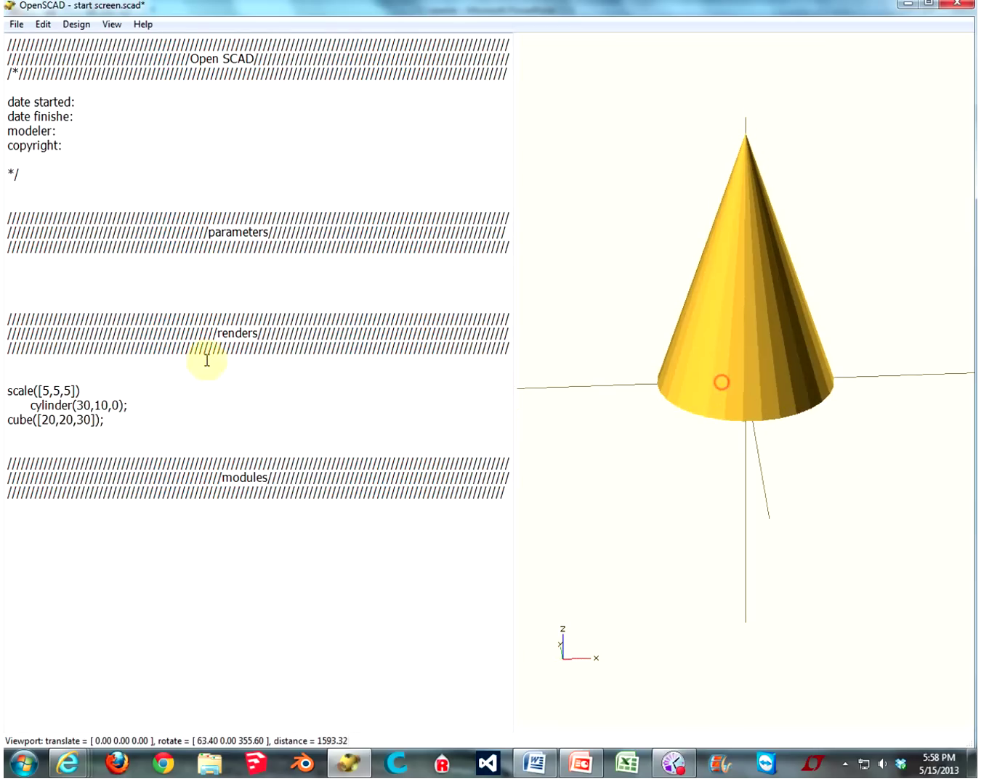
# Replace the cylinder's scale call with color("red") and preview the cone beside the cube
pyautogui.click(75, 392)
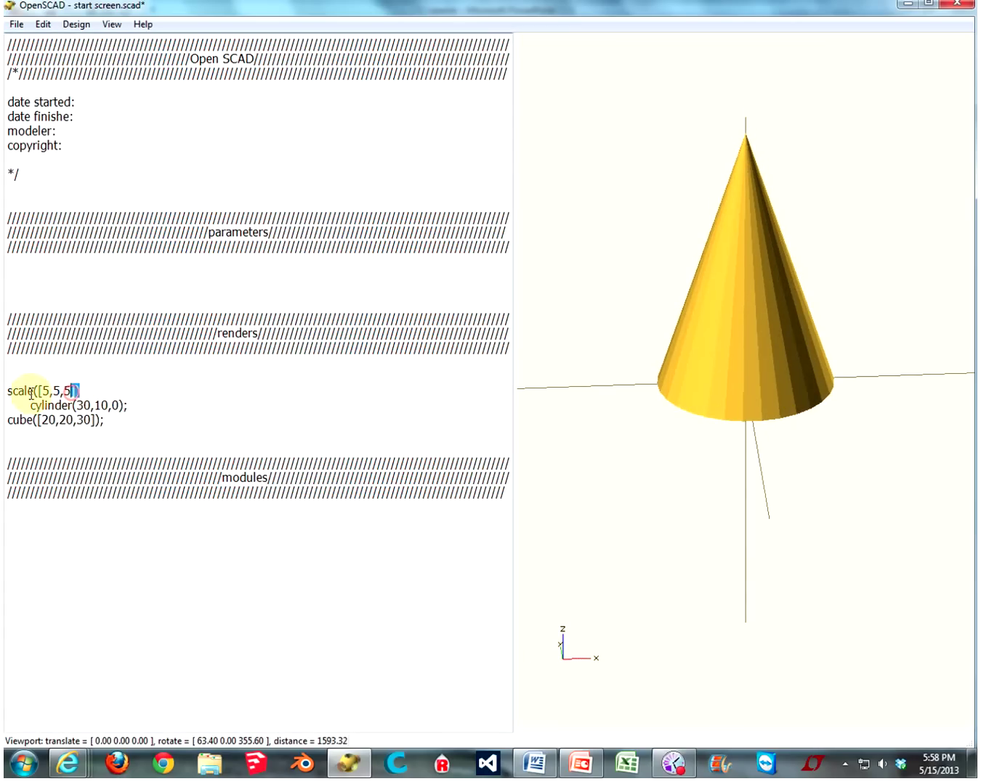
pyautogui.write(')')
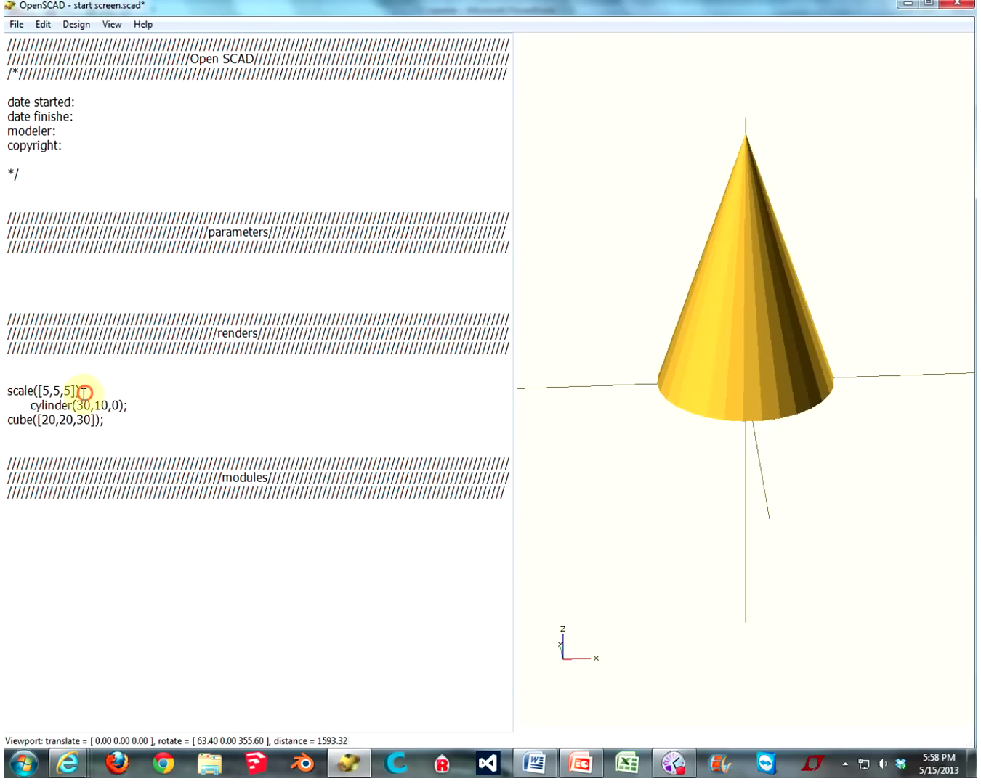
pyautogui.moveTo(81, 392); pyautogui.dragTo(8, 392)
pyautogui.write('col')
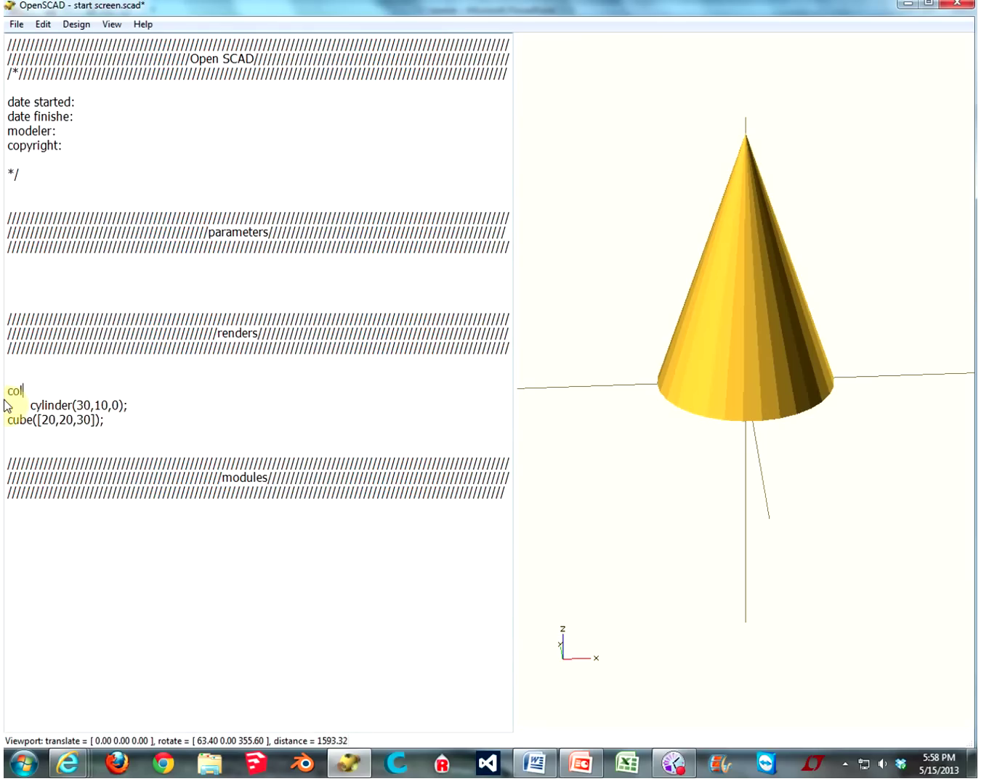
pyautogui.write('or')
pyautogui.write('("red")')
pyautogui.press('F5')
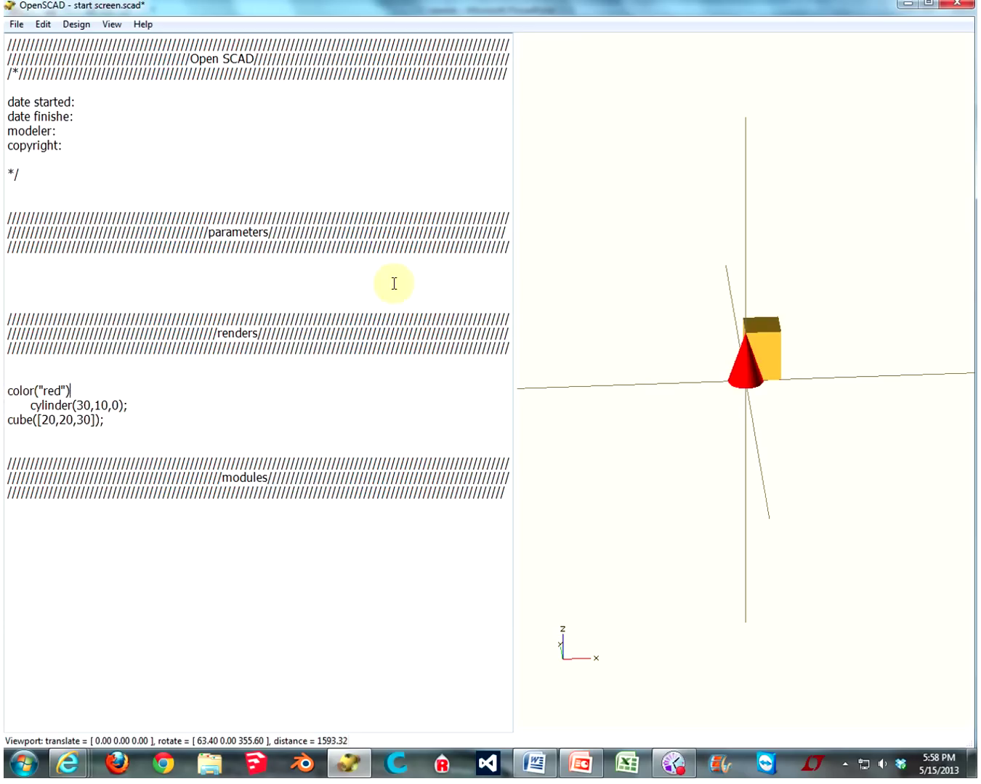
pyautogui.scroll(5, 785, 399)
pyautogui.scroll(5, 786, 399)
pyautogui.moveTo(785, 399); pyautogui.dragTo(821, 389)
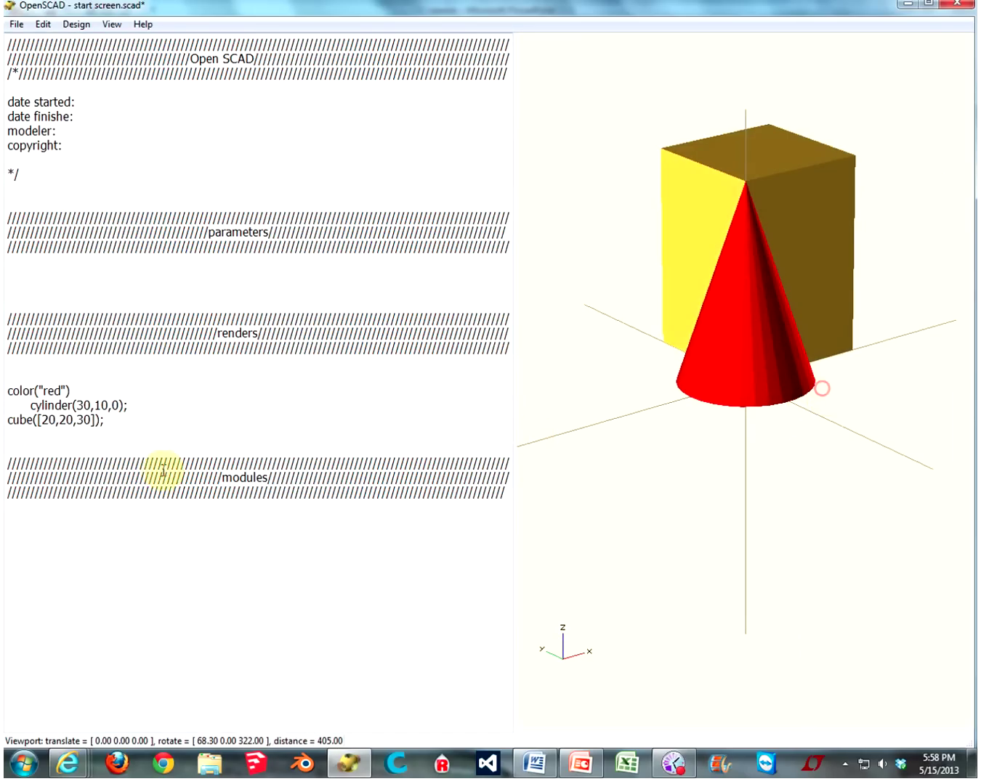
# Change the cylinder's color to blue, preview it, and view the model from other angles
pyautogui.doubleClick(49, 391)
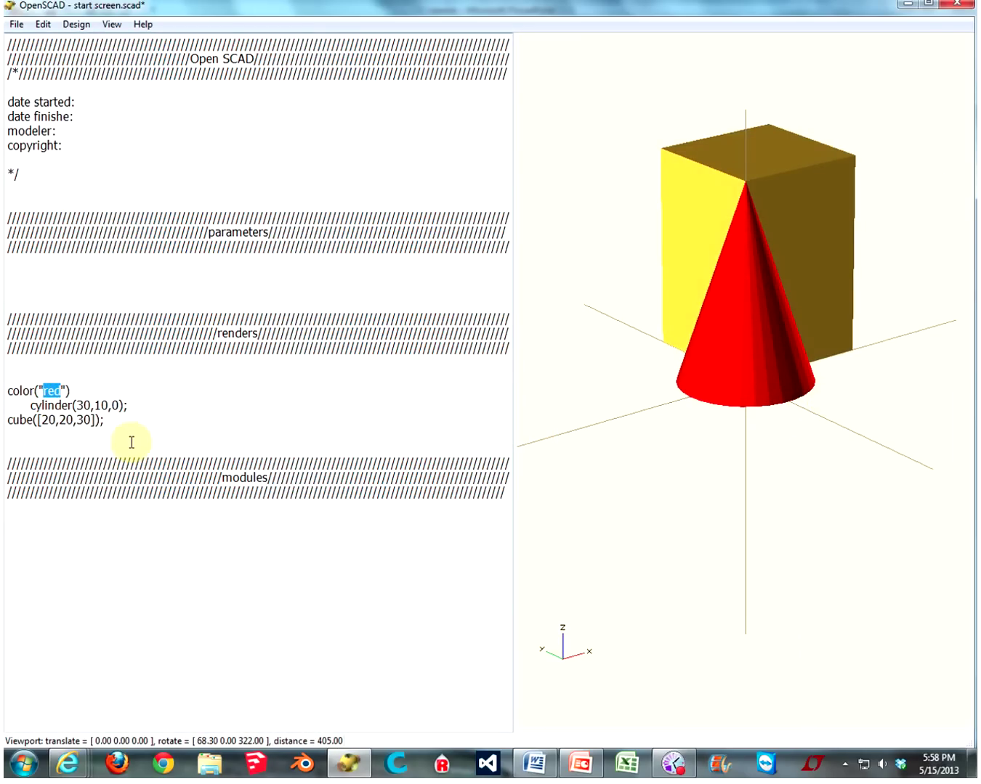
pyautogui.write('blue')
pyautogui.press('F5')
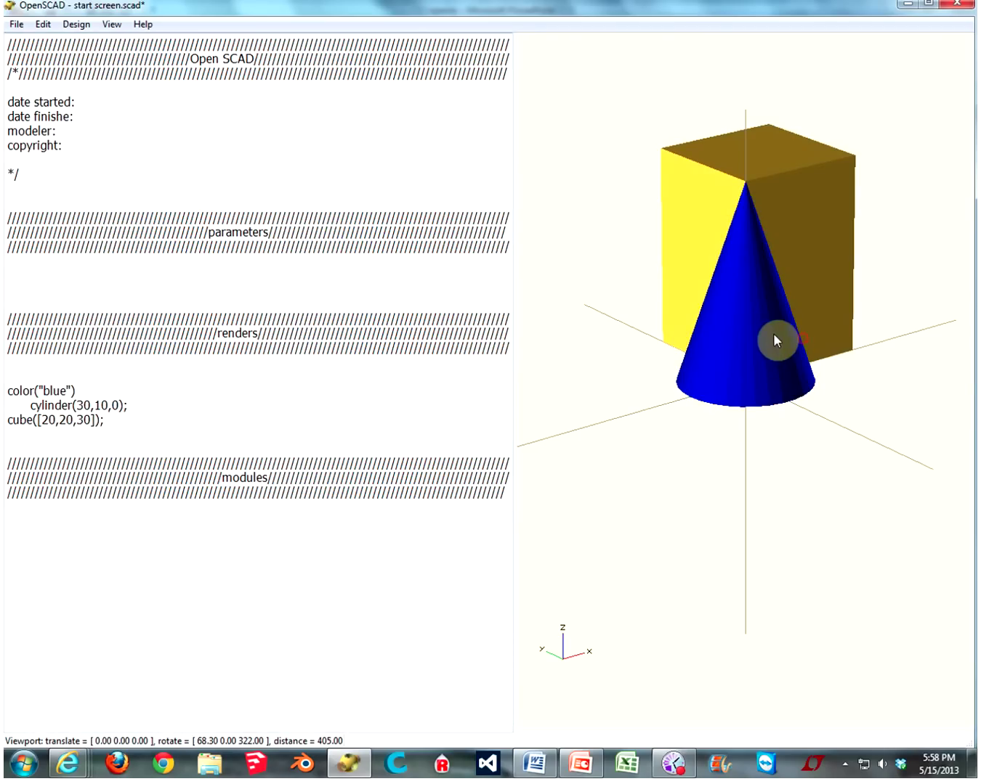
pyautogui.moveTo(773, 335); pyautogui.dragTo(749, 355)
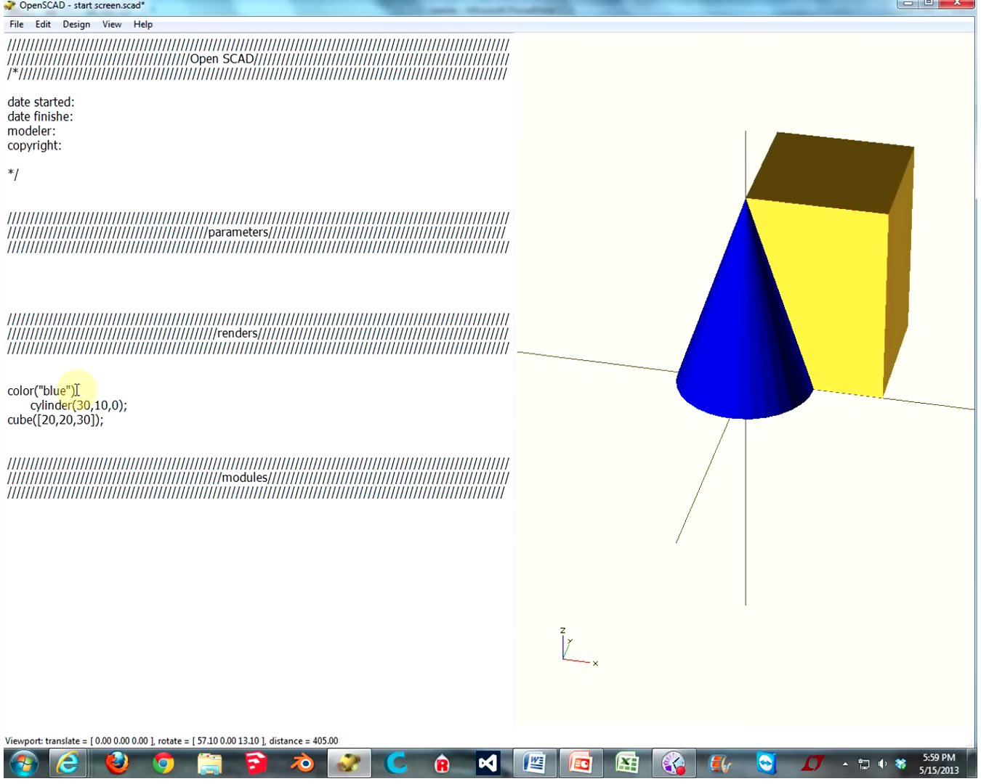
pyautogui.moveTo(715, 299); pyautogui.dragTo(772, 308)
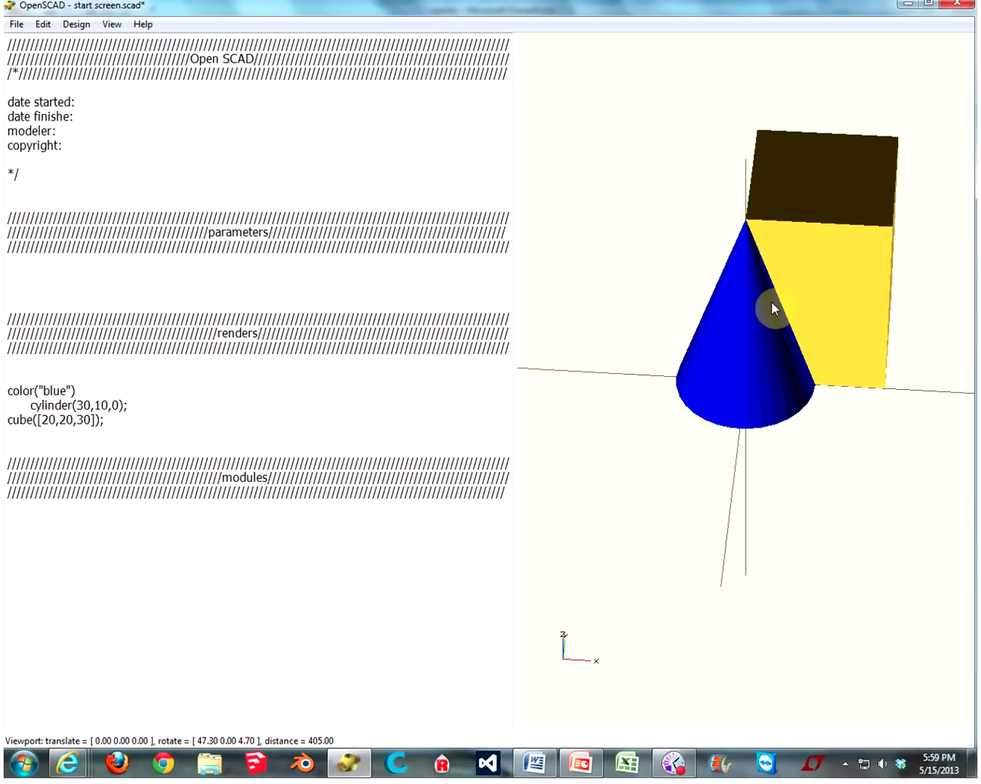
# Delete the cylinder's color call and indentation, insert a blank line before the cube, and preview the model
pyautogui.moveTo(75, 392); pyautogui.dragTo(6, 396)
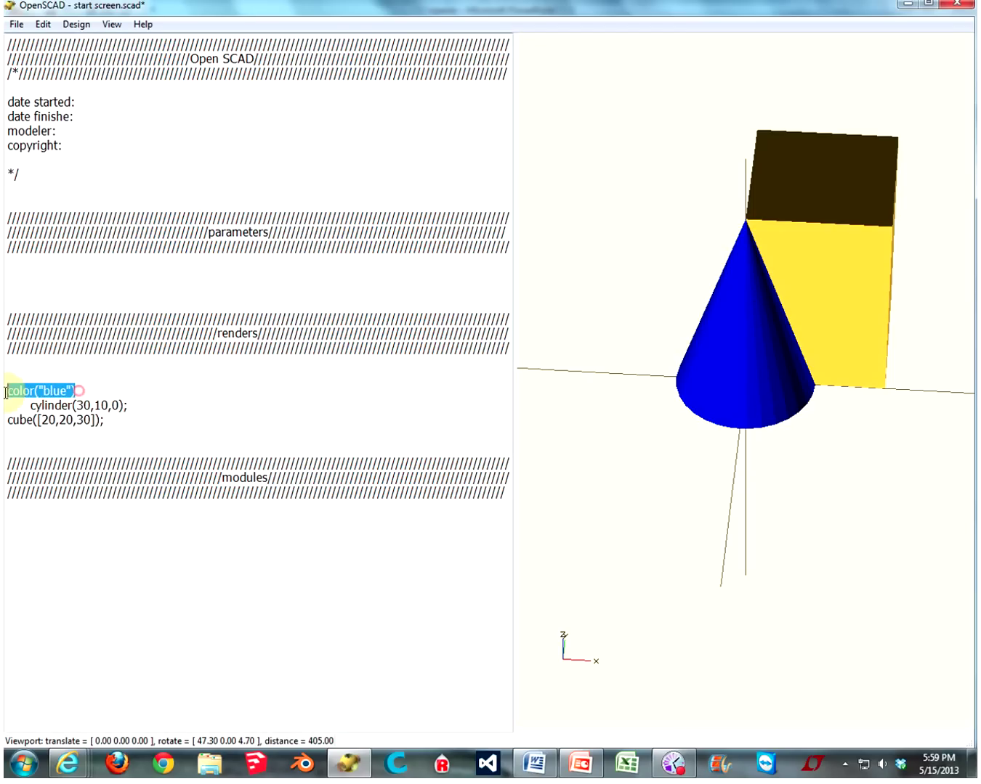
pyautogui.press('Delete')
pyautogui.press('Delete')
pyautogui.press('Delete')
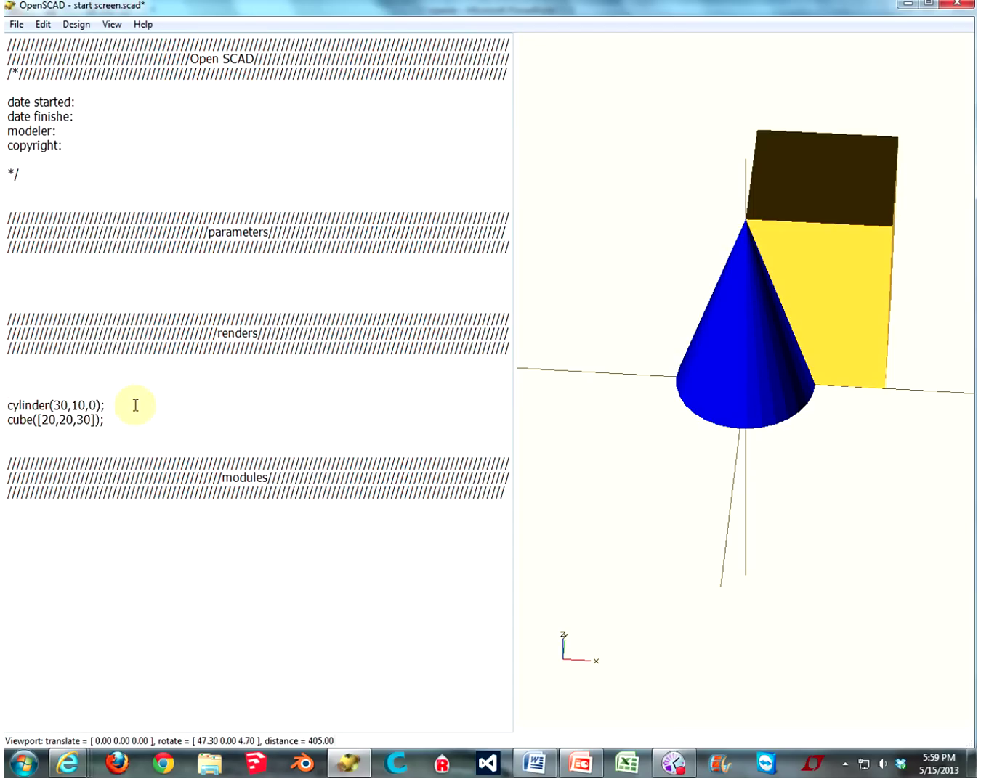
pyautogui.click(115, 405)
pyautogui.press('Return')
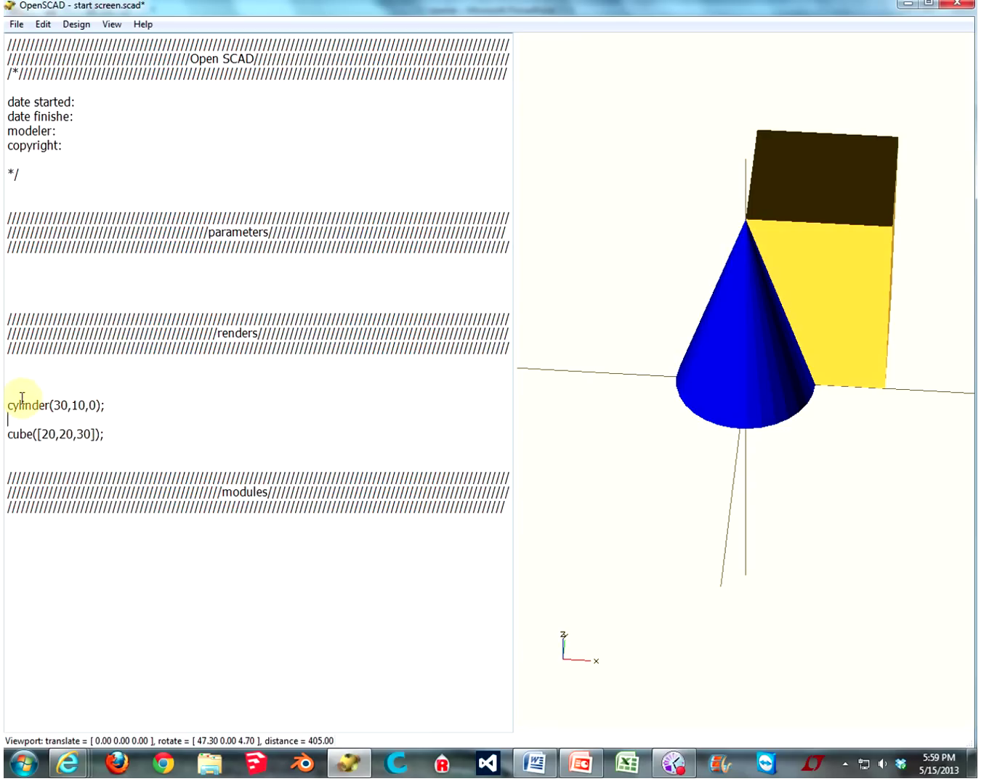
pyautogui.click(173, 394)
pyautogui.press('F5')
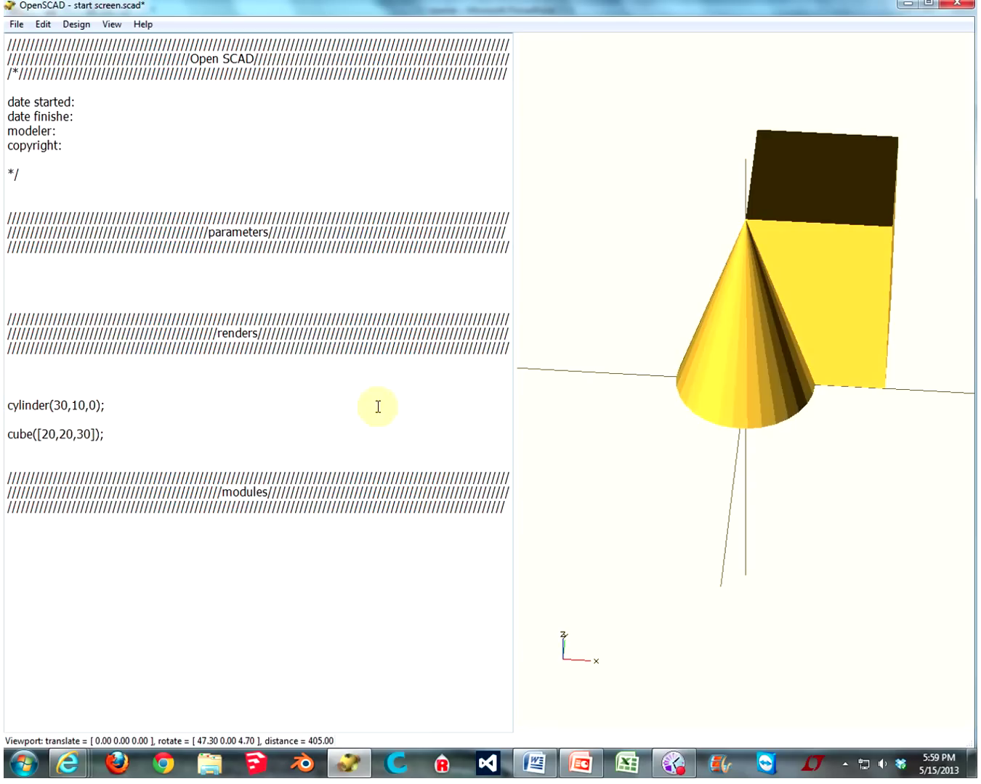
pyautogui.moveTo(772, 365); pyautogui.dragTo(790, 343)
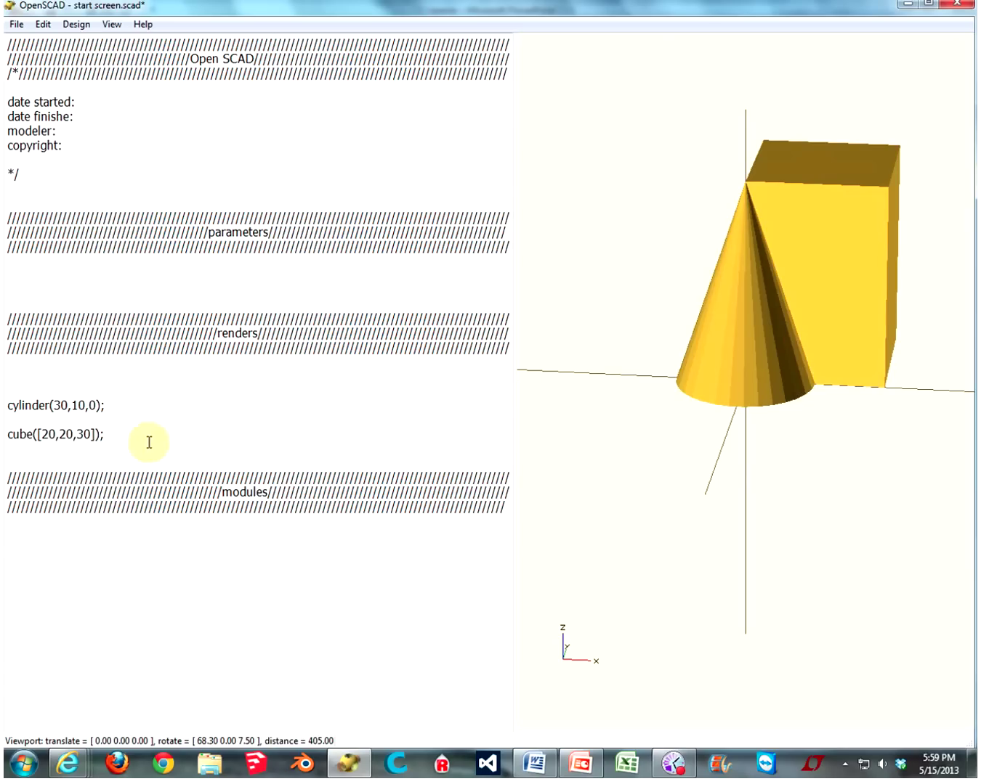
# Set the cube's y dimension to 40 and preview the model
pyautogui.click(63, 435)
pyautogui.press('BackSpace')
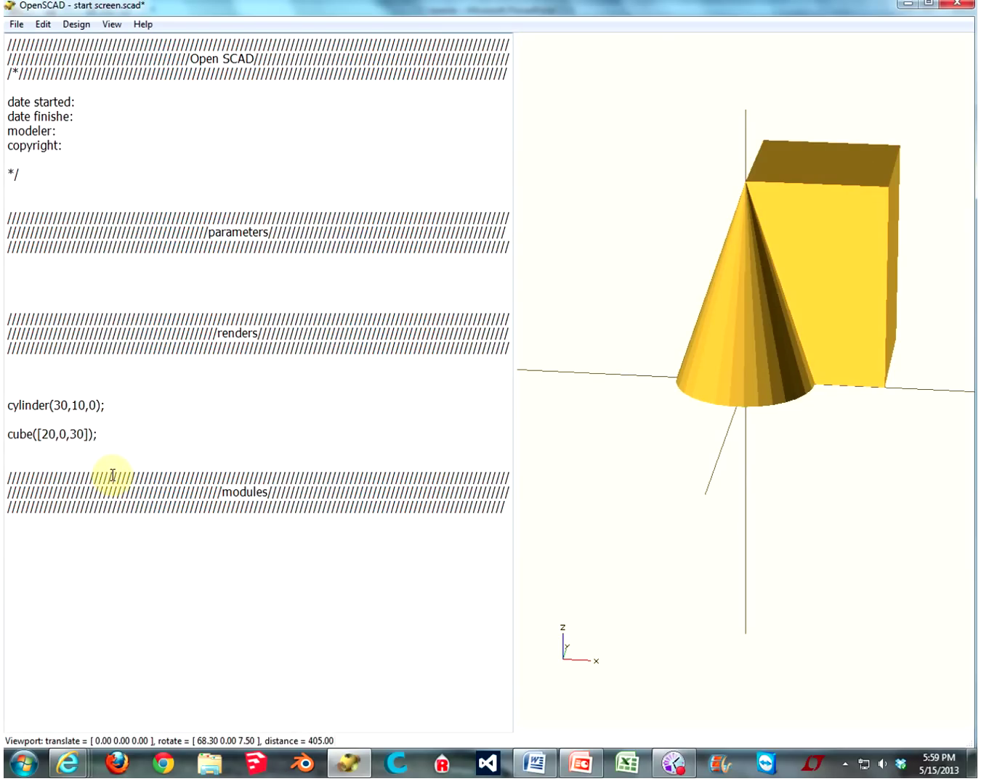
pyautogui.write('4')
pyautogui.press('F5')
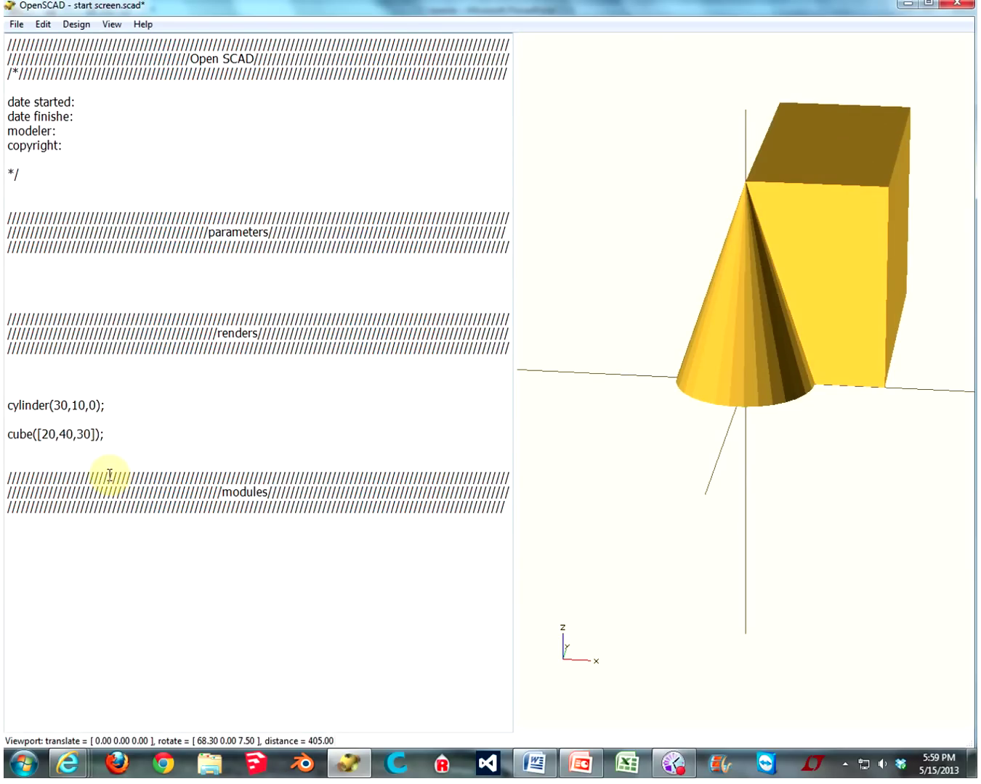
# Change the cube's dimensions to [40,20,30], preview, and inspect its length along the x axis
pyautogui.press('BackSpace')
pyautogui.write('2')
pyautogui.press('Left')
pyautogui.press('Left')
pyautogui.press('Left')
pyautogui.press('BackSpace')
pyautogui.write('4')
pyautogui.press('F5')
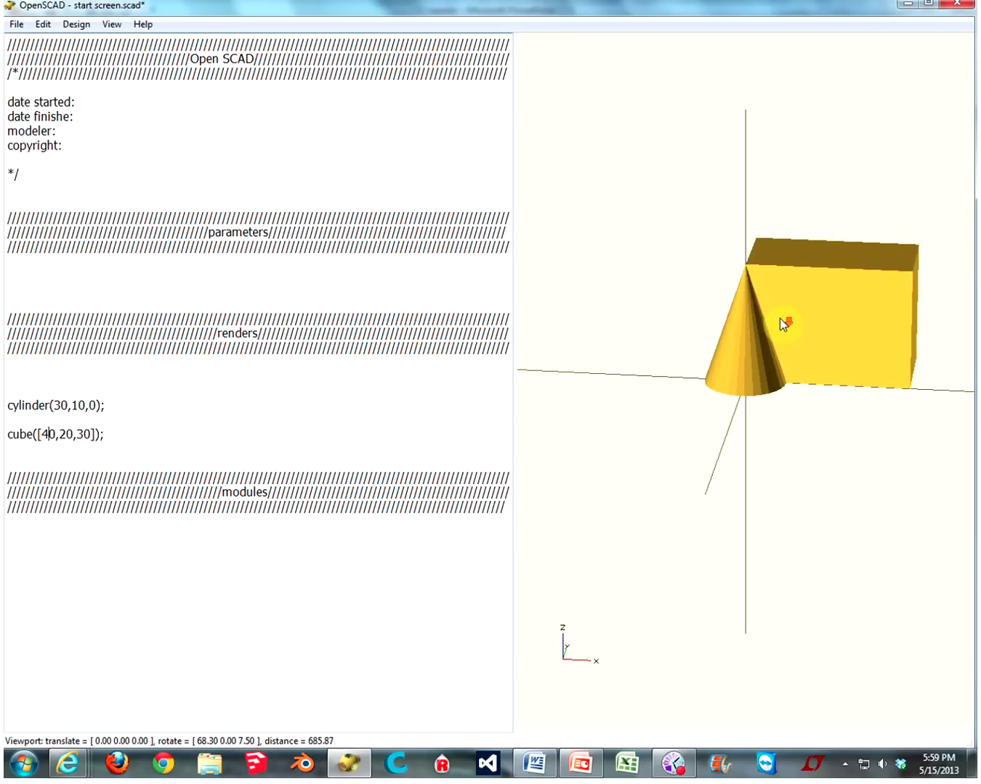
pyautogui.scroll(-5, 779, 318)
pyautogui.moveTo(777, 312)
pyautogui.mouseDown()
pyautogui.moveTo(791, 305)
pyautogui.moveTo(765, 311)
pyautogui.mouseUp()
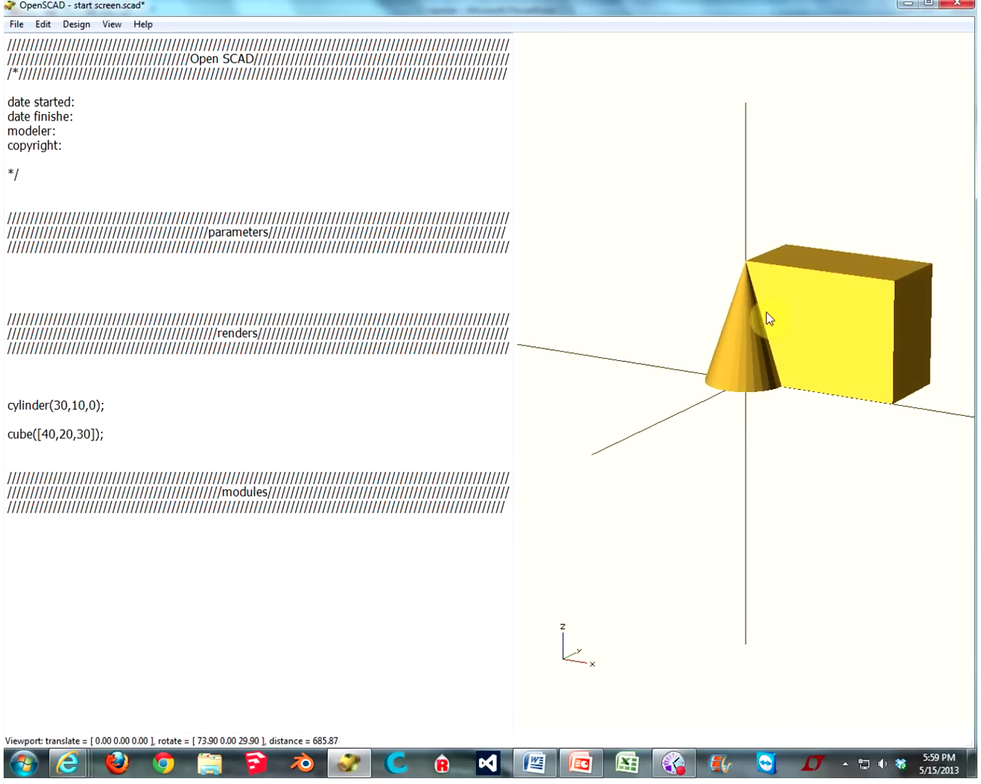
# Set the cube's x dimension to 50 and preview the model
pyautogui.click(64, 434)
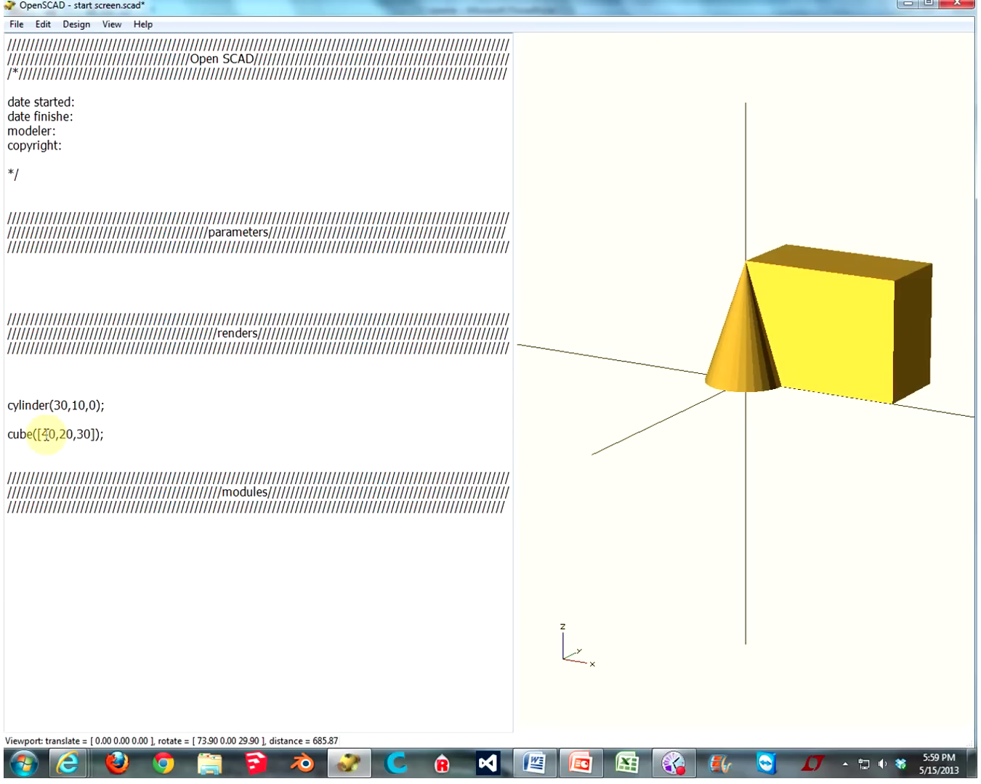
pyautogui.click(46, 434)
pyautogui.press('BackSpace')
pyautogui.write('5')
pyautogui.press('F5')
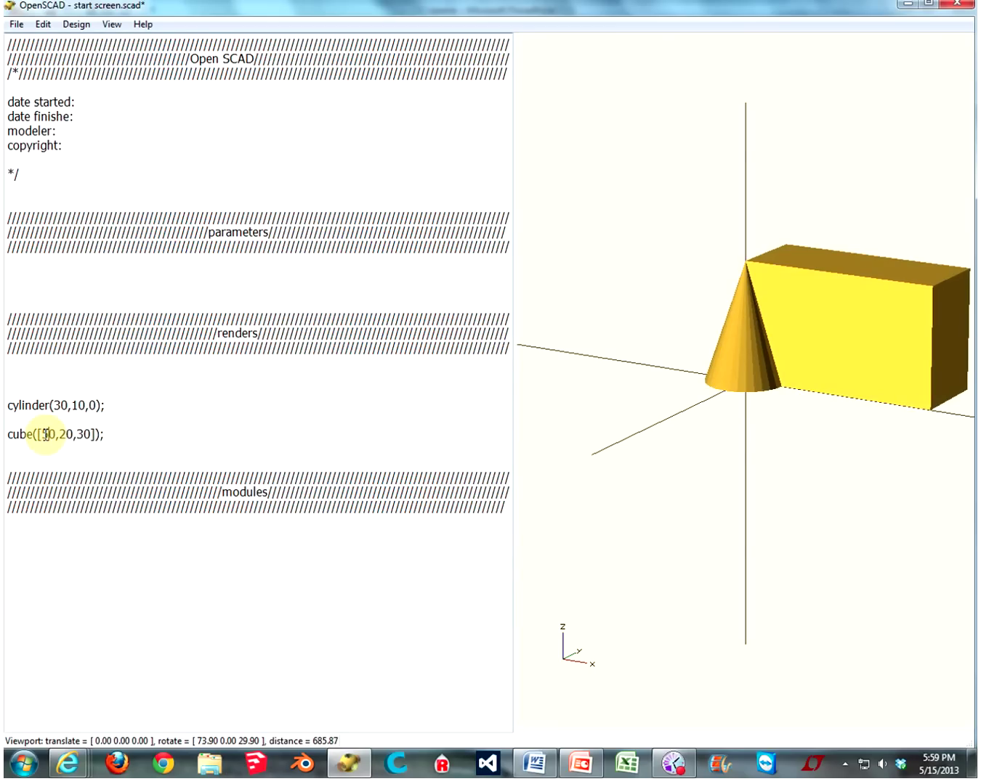
# Set the cube's y dimension to 10, preview, and inspect its thickness
pyautogui.moveTo(602, 419); pyautogui.dragTo(642, 425)
pyautogui.click(71, 436)
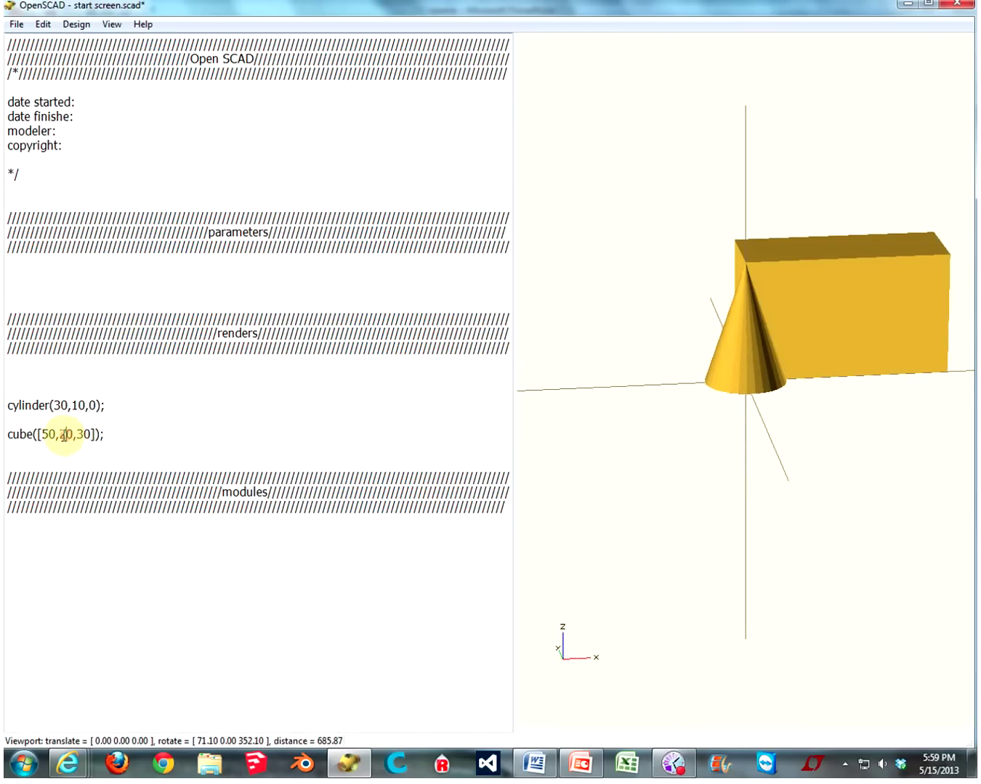
pyautogui.press('BackSpace')
pyautogui.write('1')
pyautogui.press('F5')
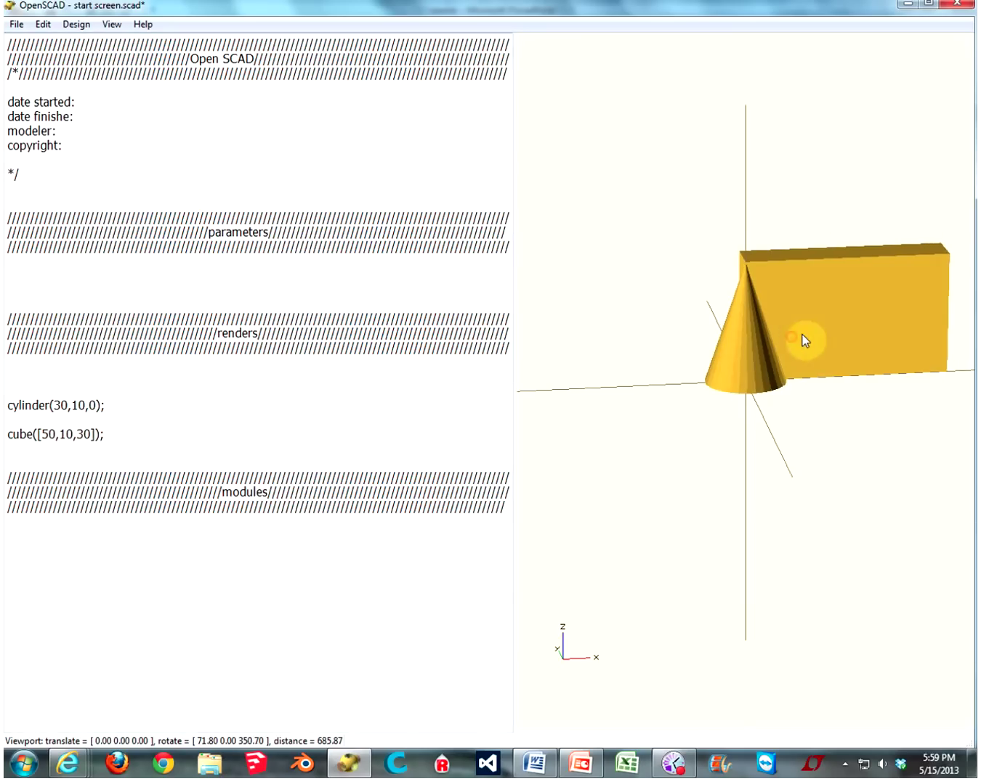
pyautogui.moveTo(801, 337); pyautogui.dragTo(807, 339)
# Set the cube's y dimension back to 20, preview, and view the block from its front corner
pyautogui.click(64, 433)
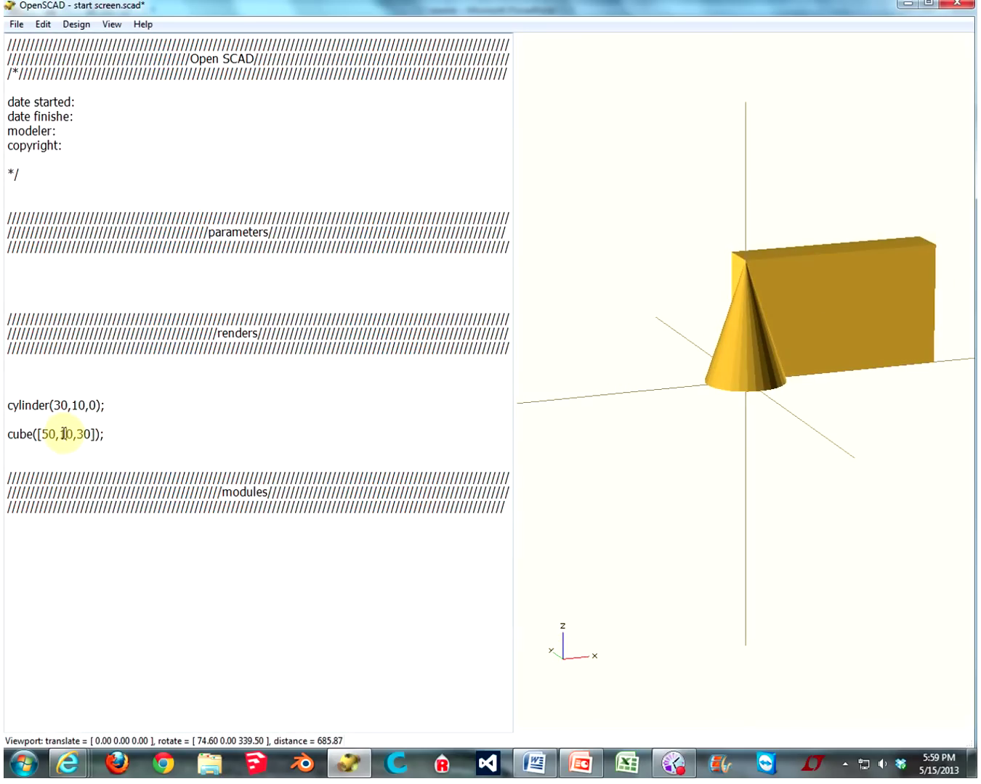
pyautogui.moveTo(64, 434); pyautogui.dragTo(59, 434)
pyautogui.write('2')
pyautogui.press('F5')
pyautogui.moveTo(854, 374); pyautogui.dragTo(807, 367)
pyautogui.click(13, 441)
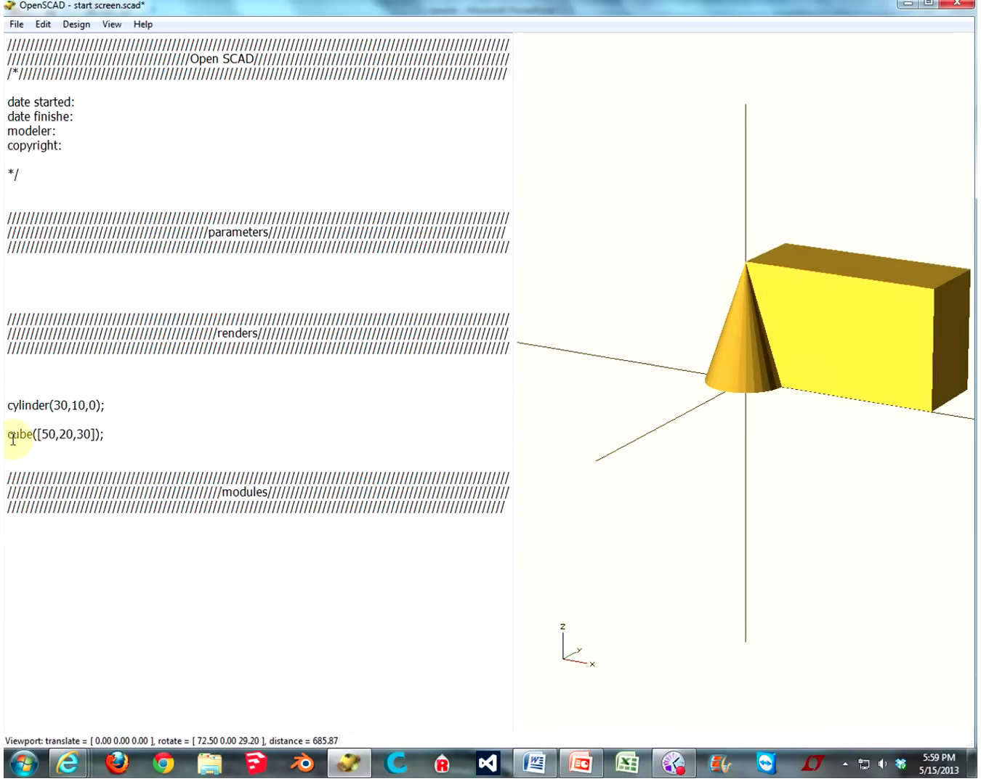
# Indent the cube line, add translate([-25,0,0]) above it, and preview the model
pyautogui.press('Tab')
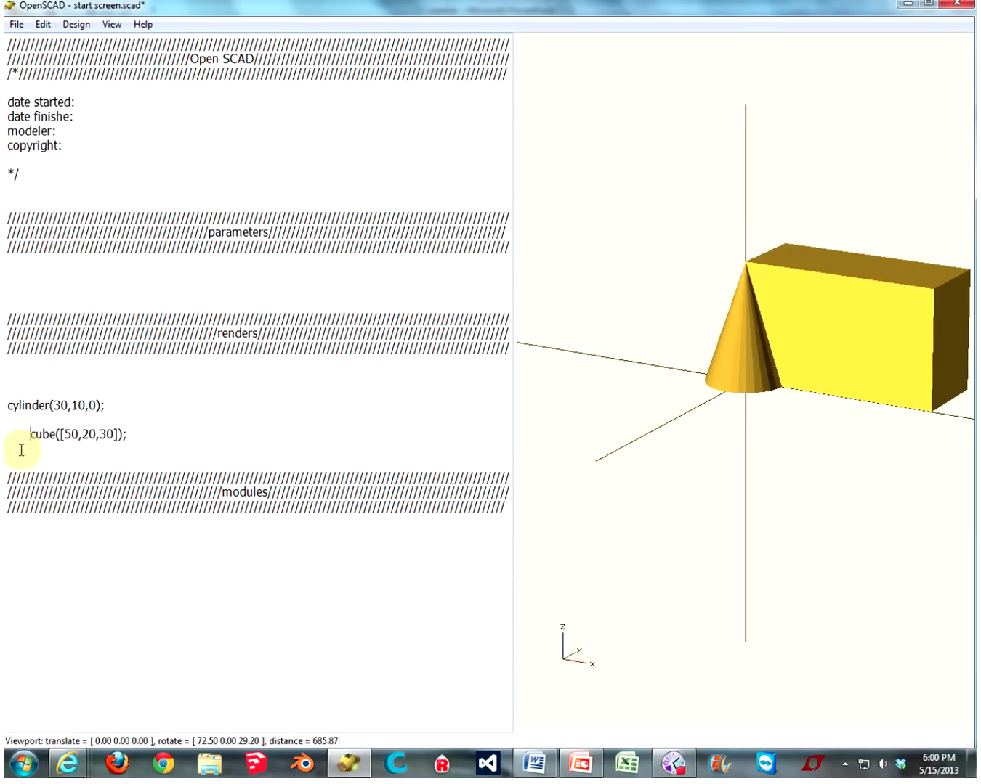
pyautogui.press('Return')
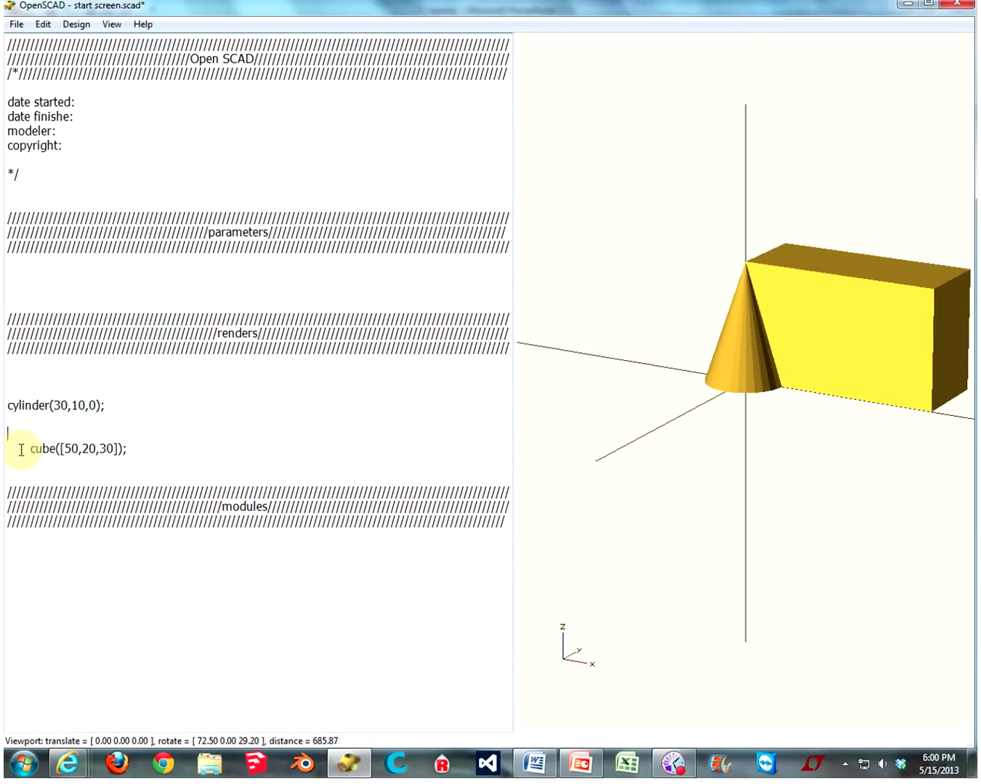
pyautogui.write('translate([')
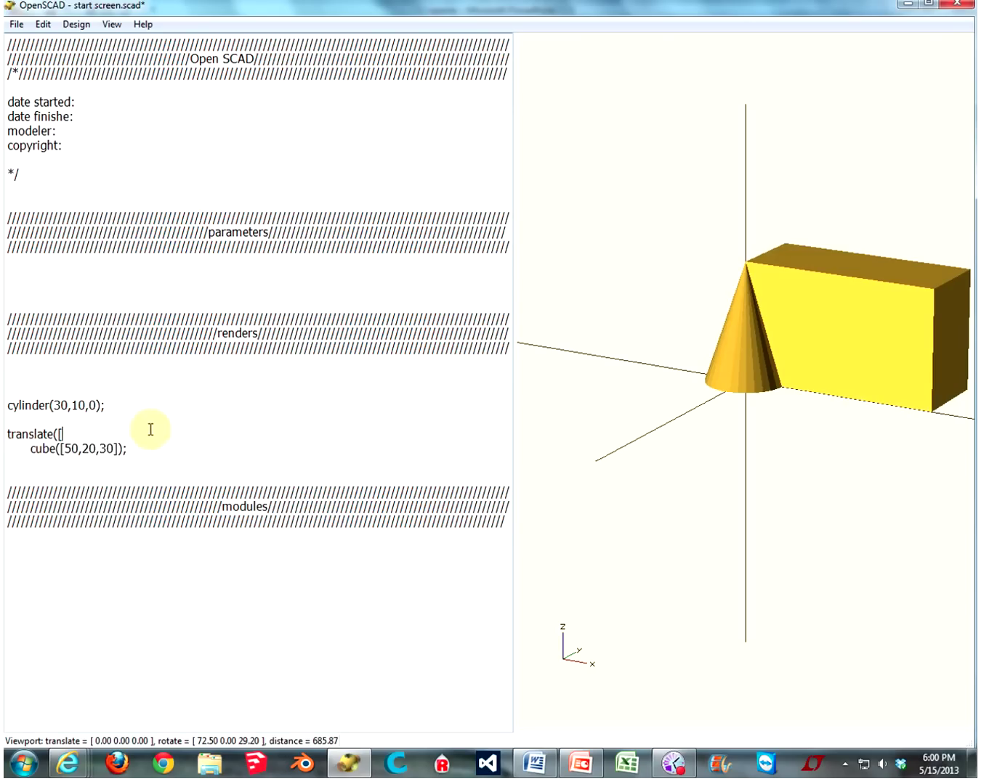
pyautogui.moveTo(729, 351); pyautogui.dragTo(759, 363)
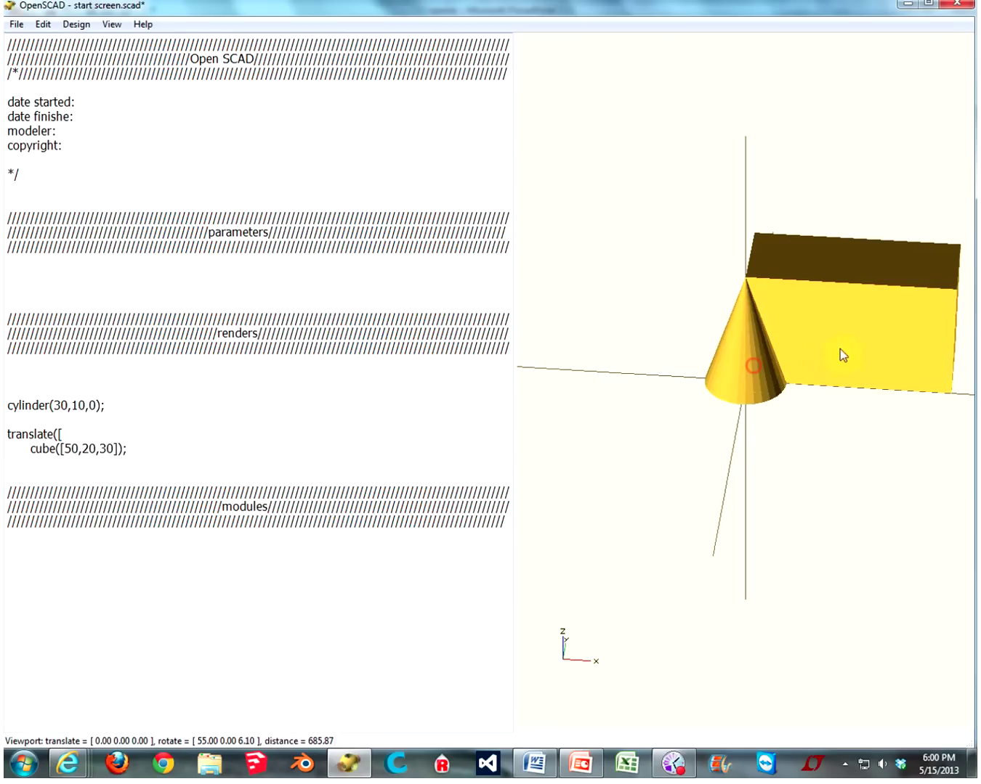
pyautogui.moveTo(609, 433); pyautogui.dragTo(759, 438)
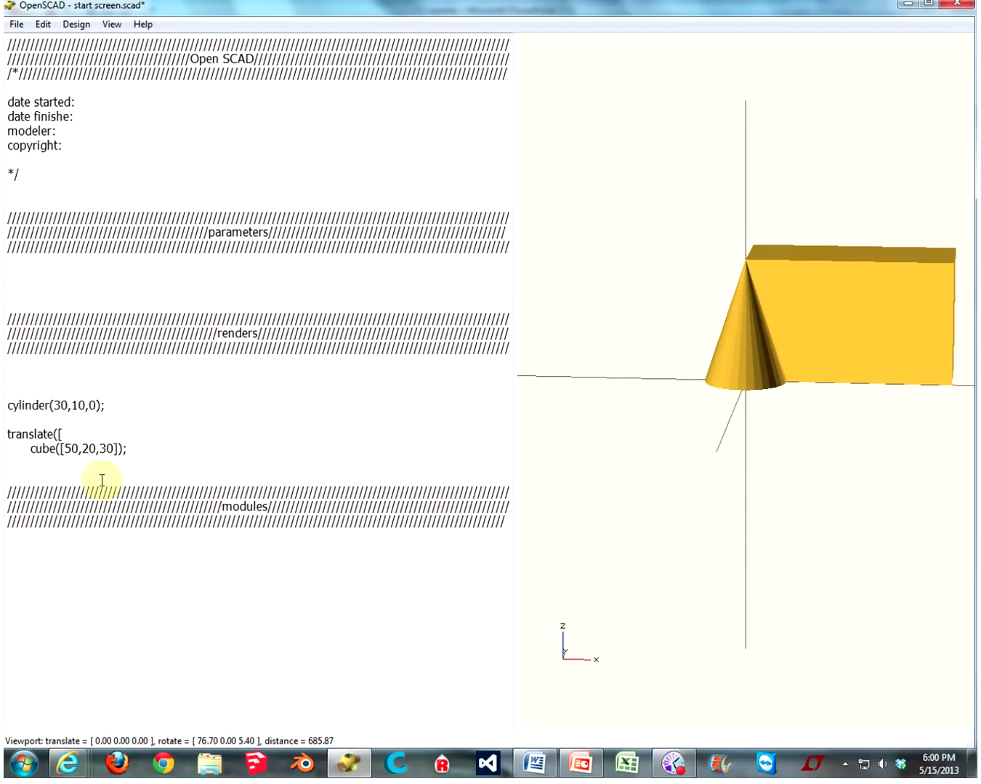
pyautogui.click(63, 434)
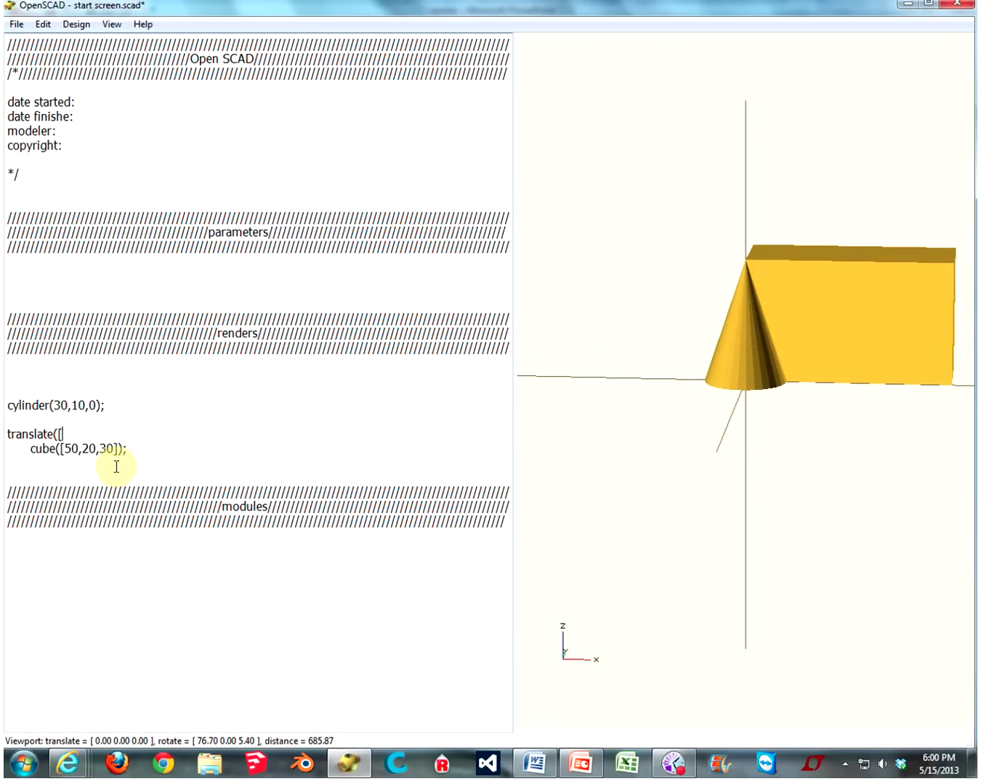
pyautogui.write('-25,0,0])')
pyautogui.press('F5')
pyautogui.click(757, 291)
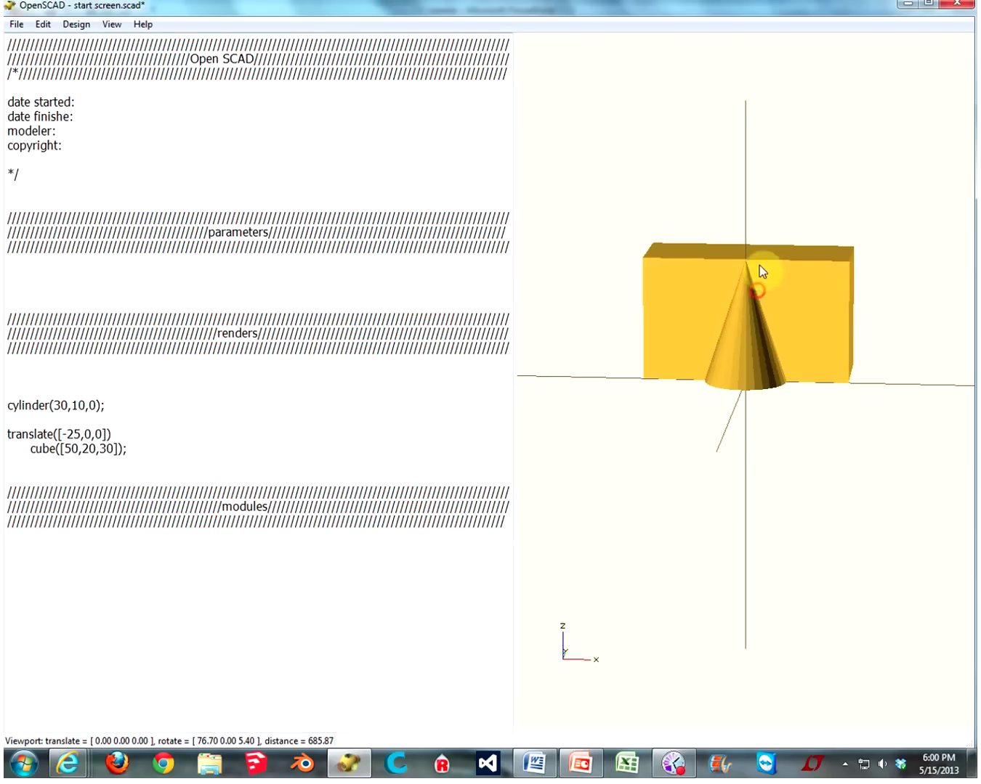
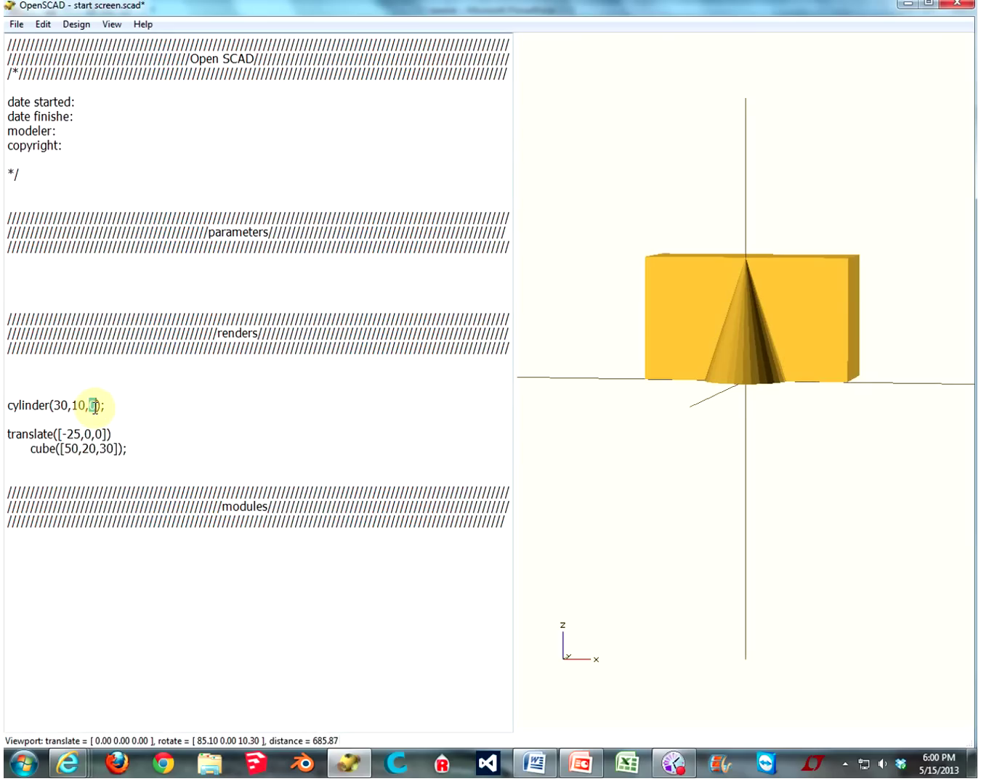
# Set the cylinder's top radius to 8, preview, and view the result at an angle
pyautogui.write('8')
pyautogui.press('F5')
pyautogui.moveTo(706, 300); pyautogui.dragTo(784, 302)
# Indent the cylinder line, add rotate([90,0,0]) above it, preview, and inspect the cylinder's new orientation
pyautogui.click(9, 404)
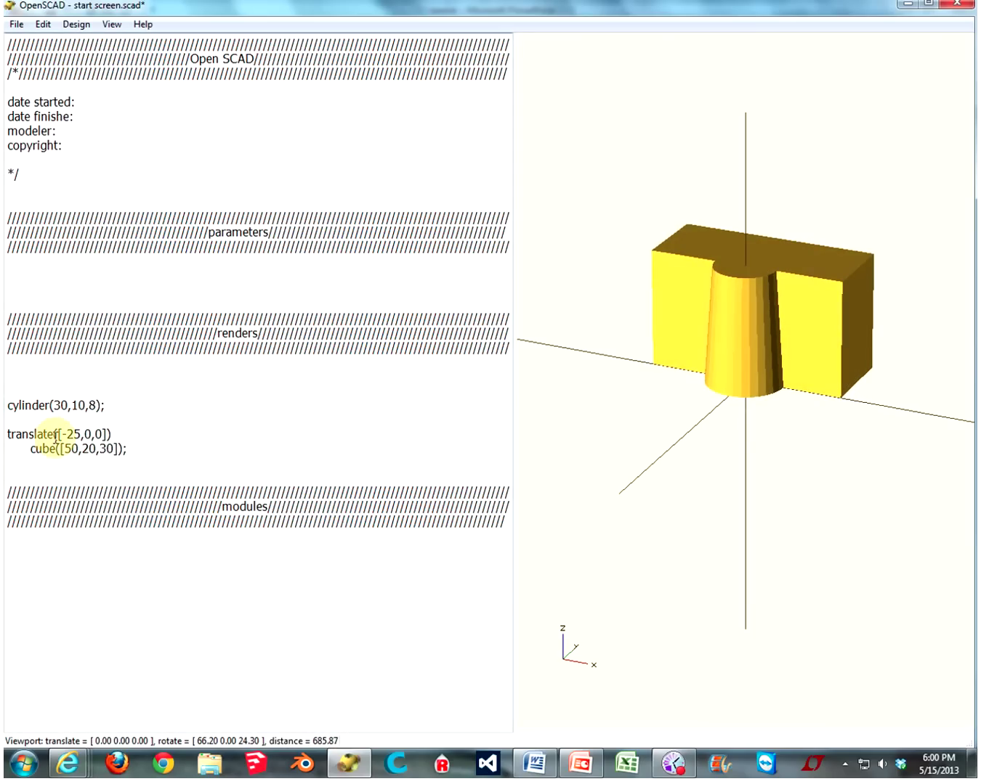
pyautogui.press('Tab')
pyautogui.press('Up')
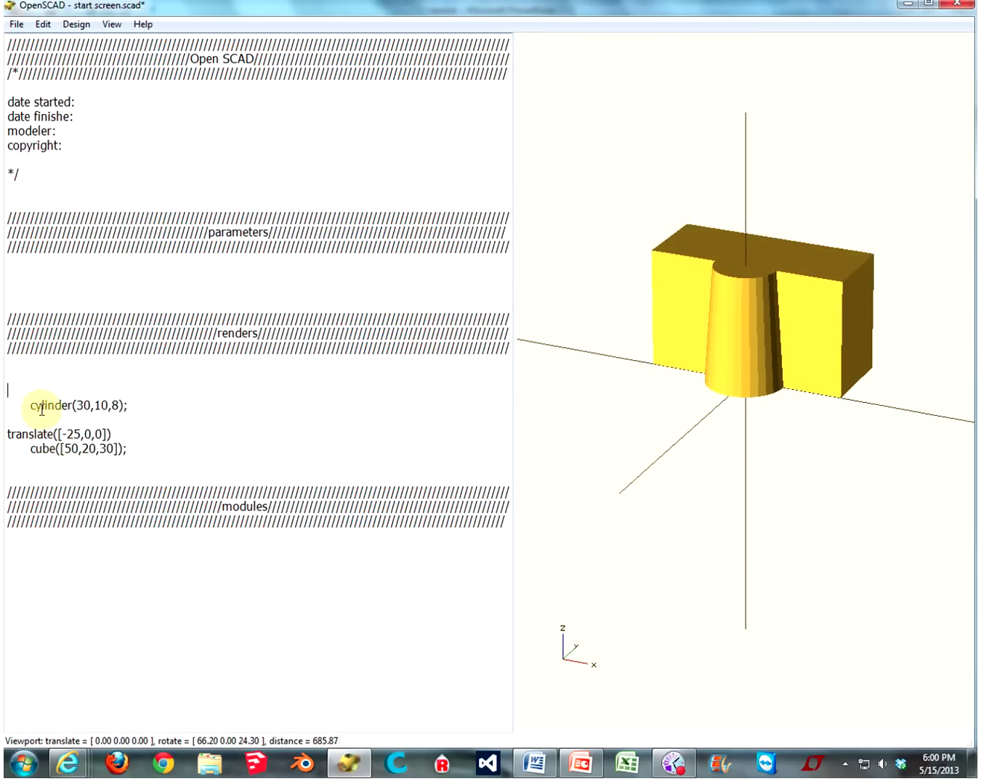
pyautogui.write('rotate(')
pyautogui.moveTo(672, 365); pyautogui.dragTo(654, 350)
pyautogui.moveTo(634, 422); pyautogui.dragTo(530, 667)
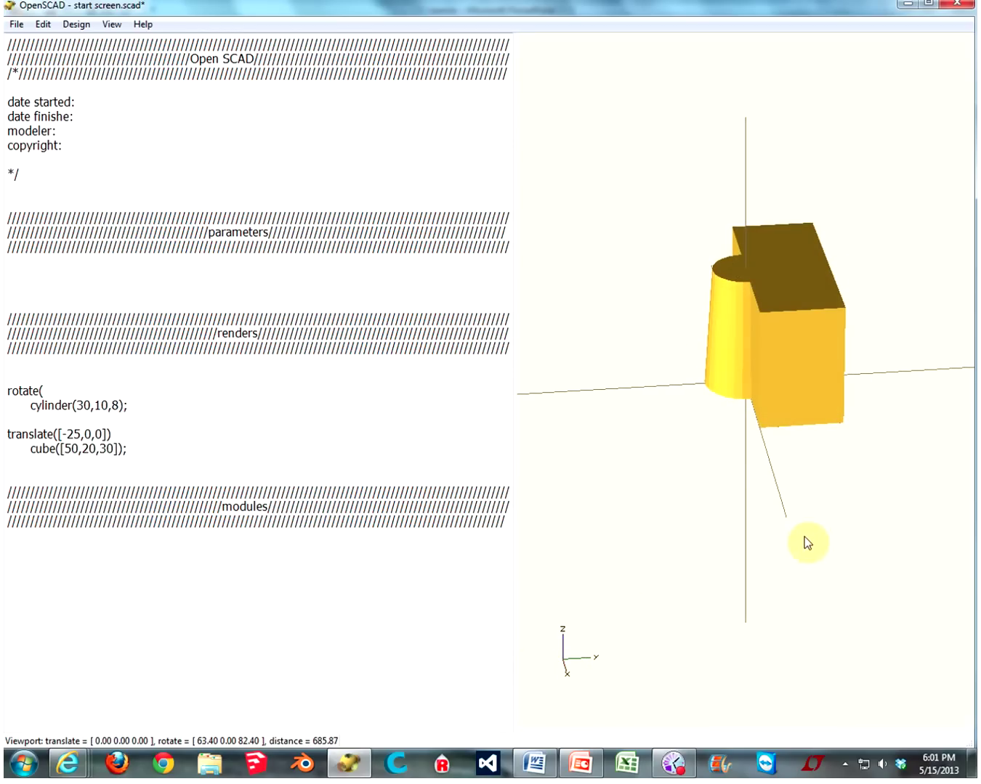
pyautogui.click(45, 390)
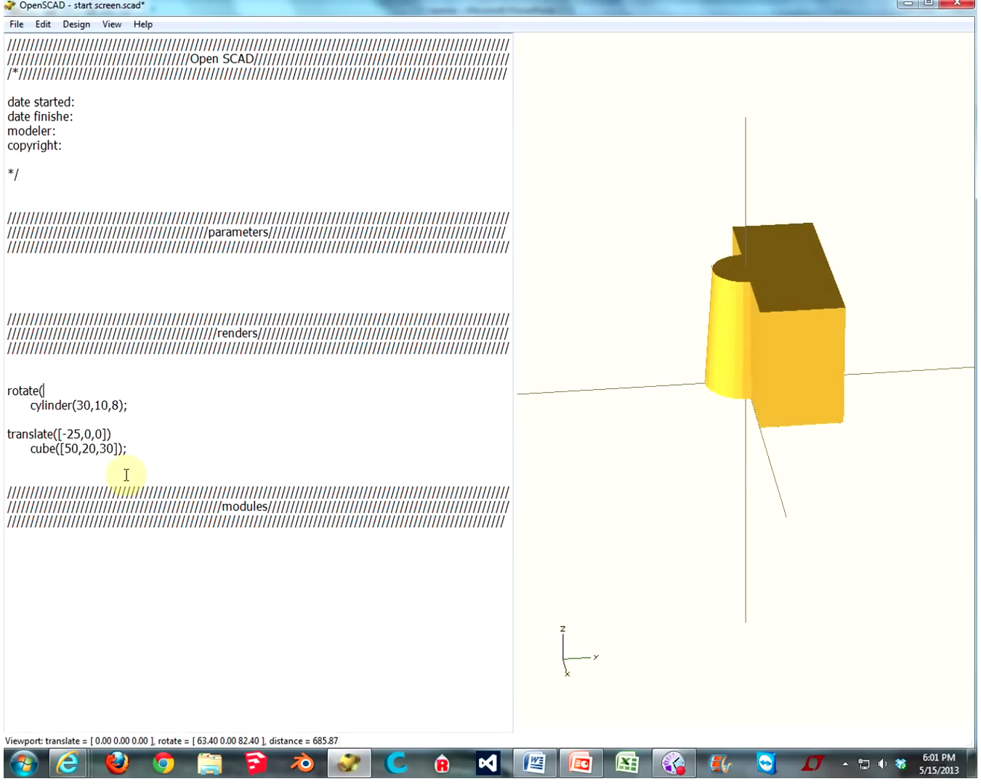
pyautogui.write('[90,0,0])')
pyautogui.press('F5')
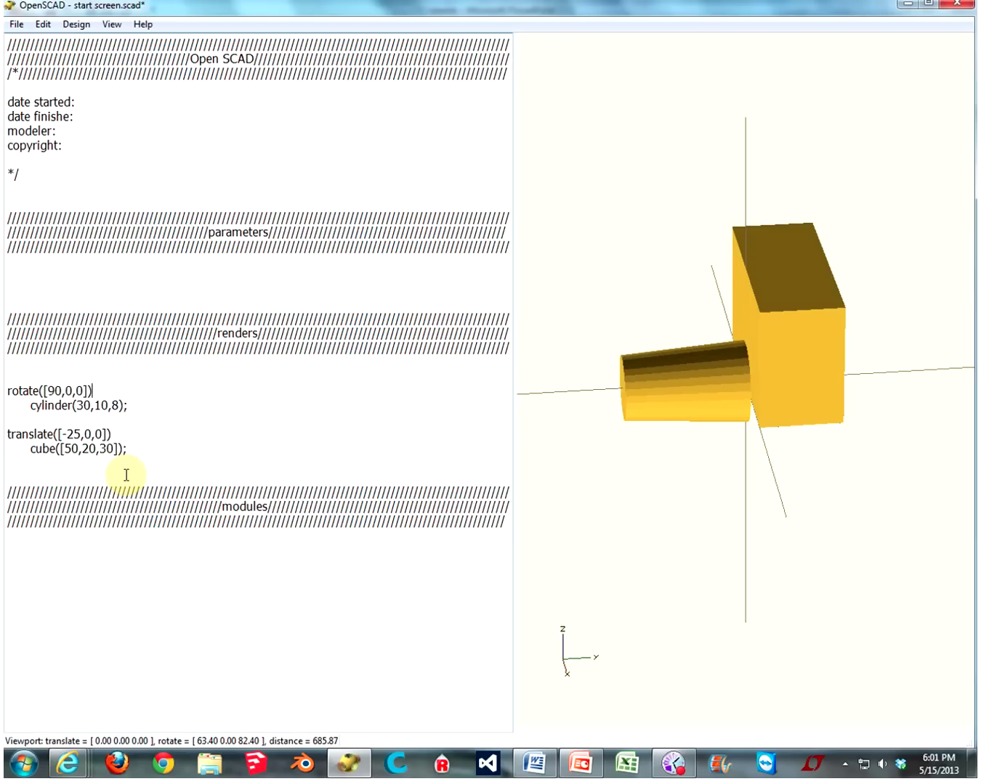
pyautogui.moveTo(781, 366); pyautogui.dragTo(817, 354)
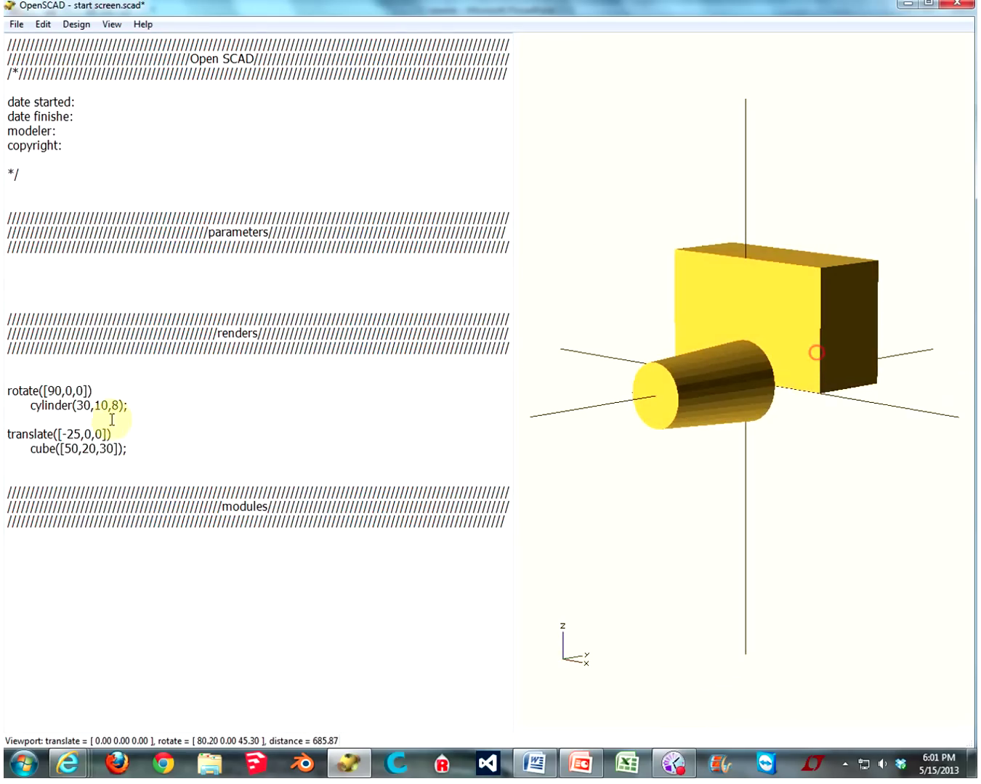
# Indent the cylinder line and the rotate line above it by one more level each
pyautogui.click(93, 390)
pyautogui.press('Return')
pyautogui.press('Tab')
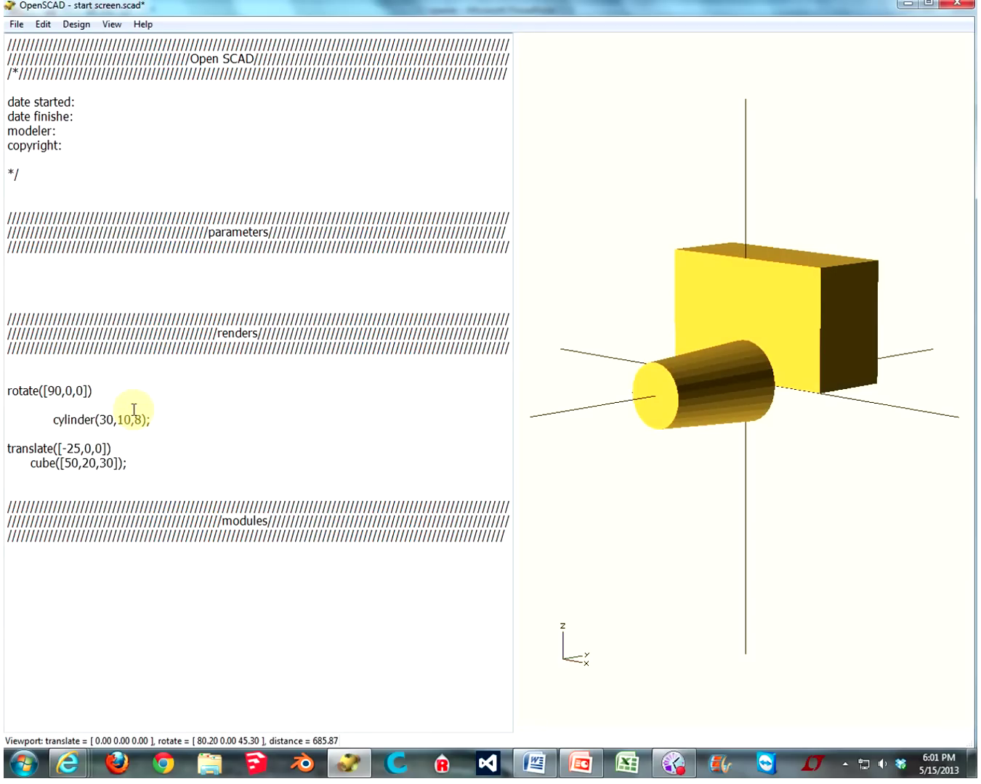
pyautogui.press('Delete')
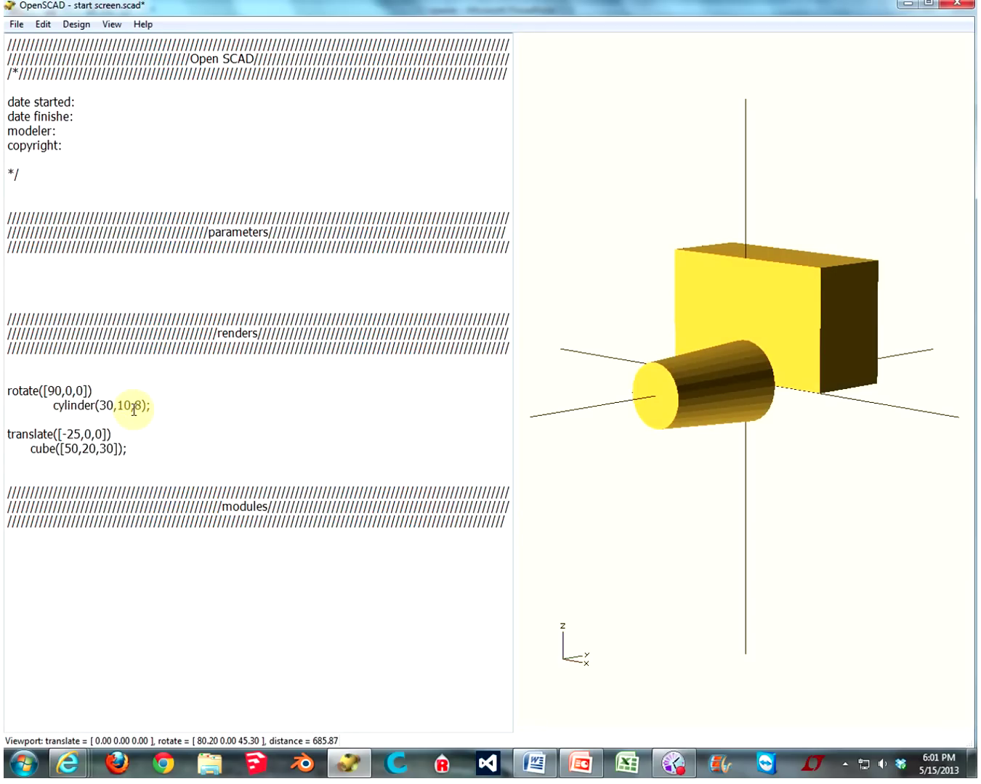
pyautogui.click(9, 393)
pyautogui.press('Tab')
# Add translate([0,0,15]) above the rotate line, preview, and inspect the cylinder's position on the block
pyautogui.press('Return')
pyautogui.write('translate')
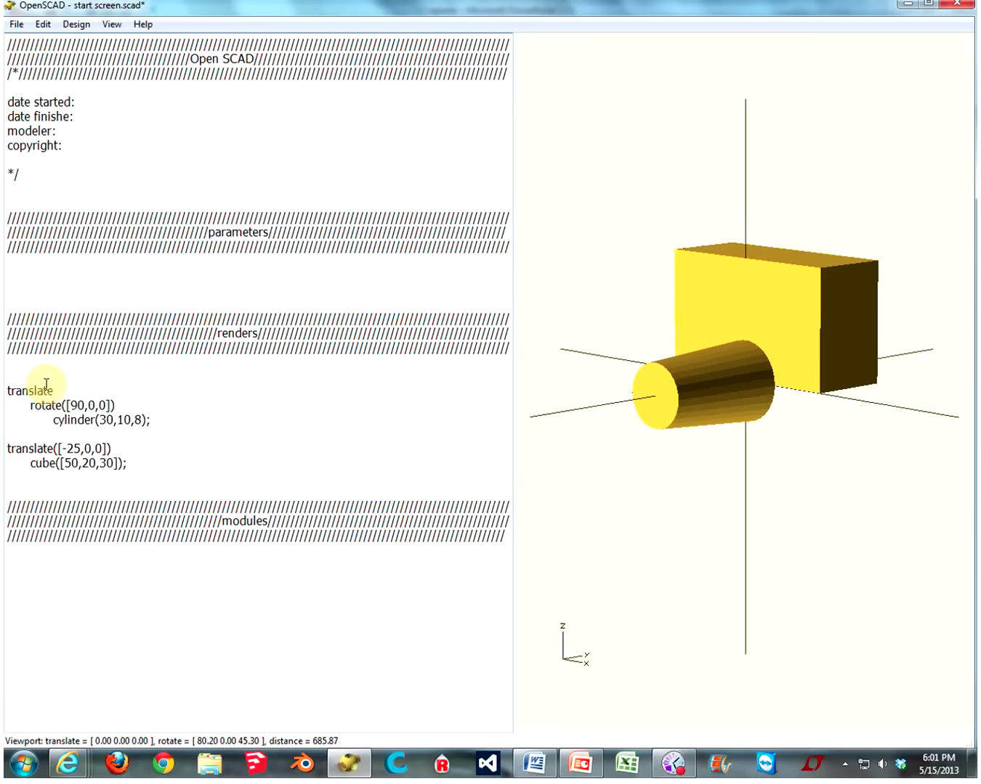
pyautogui.write('([')
pyautogui.moveTo(794, 440); pyautogui.dragTo(762, 416)
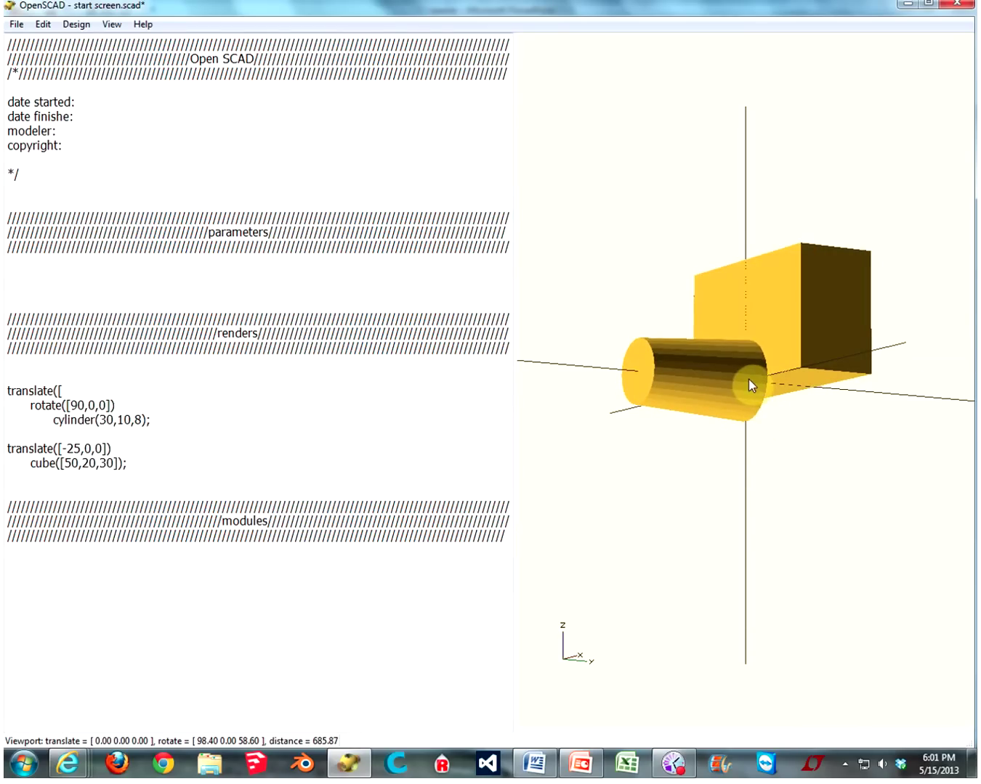
pyautogui.moveTo(757, 366); pyautogui.dragTo(775, 344)
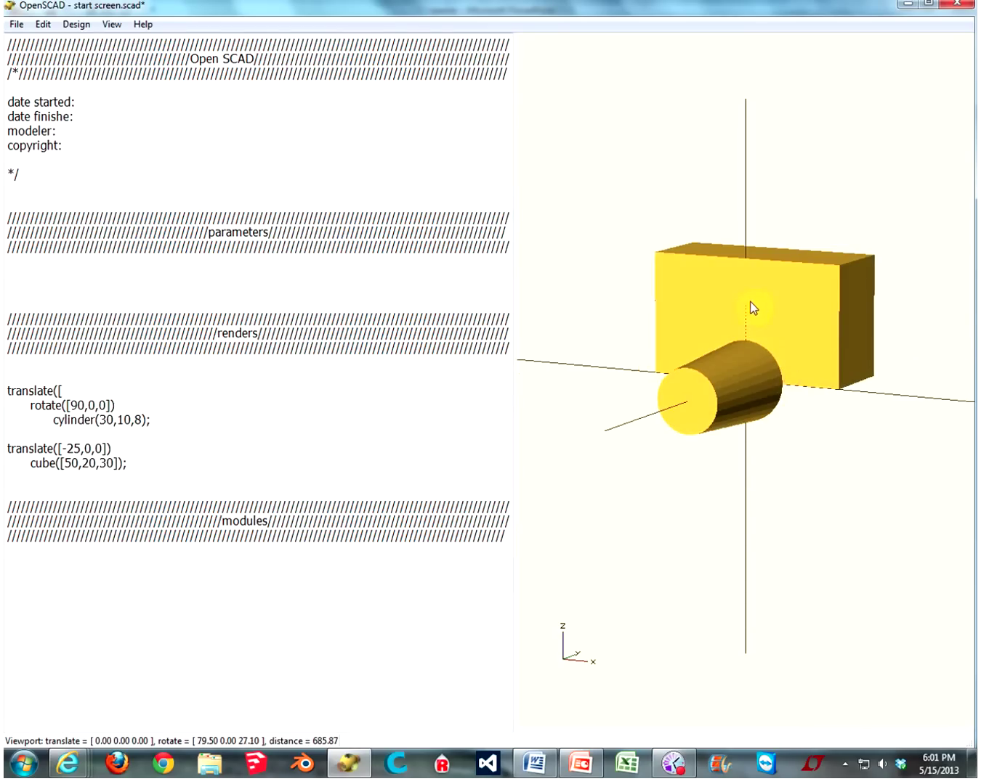
pyautogui.click(88, 463)
pyautogui.click(63, 391)
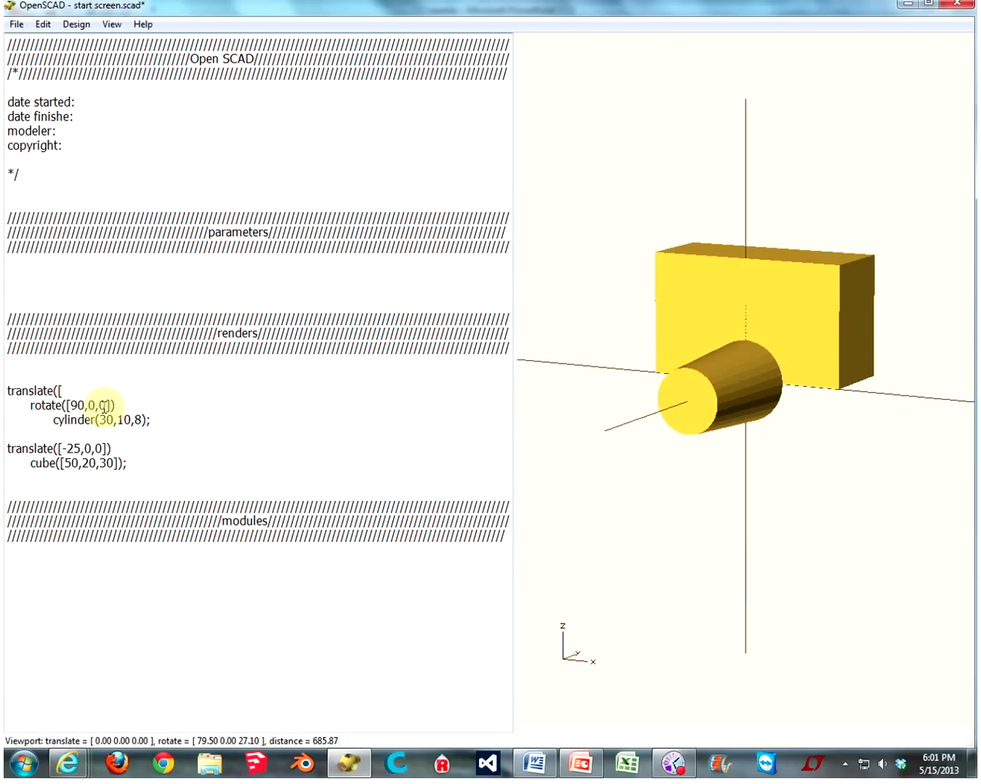
pyautogui.write('0,0,15')
pyautogui.press('F5')
pyautogui.moveTo(657, 324); pyautogui.dragTo(742, 321)
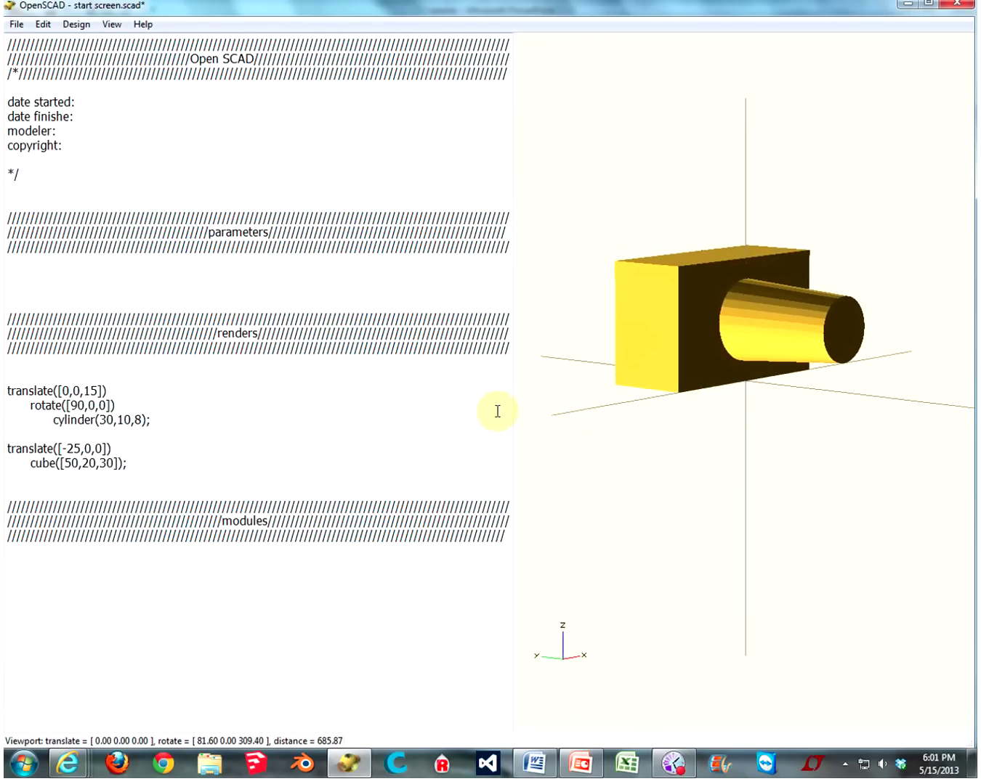
pyautogui.moveTo(667, 386); pyautogui.dragTo(656, 393)
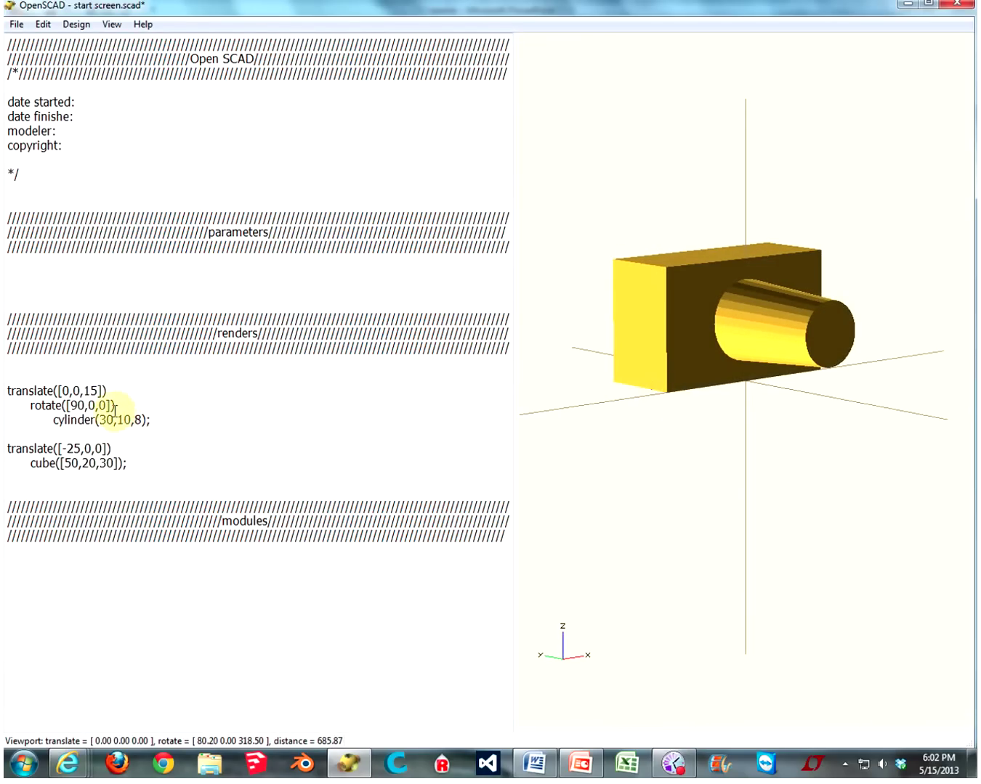
# Set the cylinder's bottom radius to 12 and preview the model
pyautogui.moveTo(123, 419); pyautogui.dragTo(133, 419)
pyautogui.press('BackSpace')
pyautogui.write('2')
pyautogui.press('F5')
pyautogui.moveTo(699, 354); pyautogui.dragTo(724, 348)
# Set the cylinder's top radius to 10 and its height to 20, preview, and inspect the result
pyautogui.click(141, 421)
pyautogui.press('BackSpace')
pyautogui.write('10')
pyautogui.press('F5')
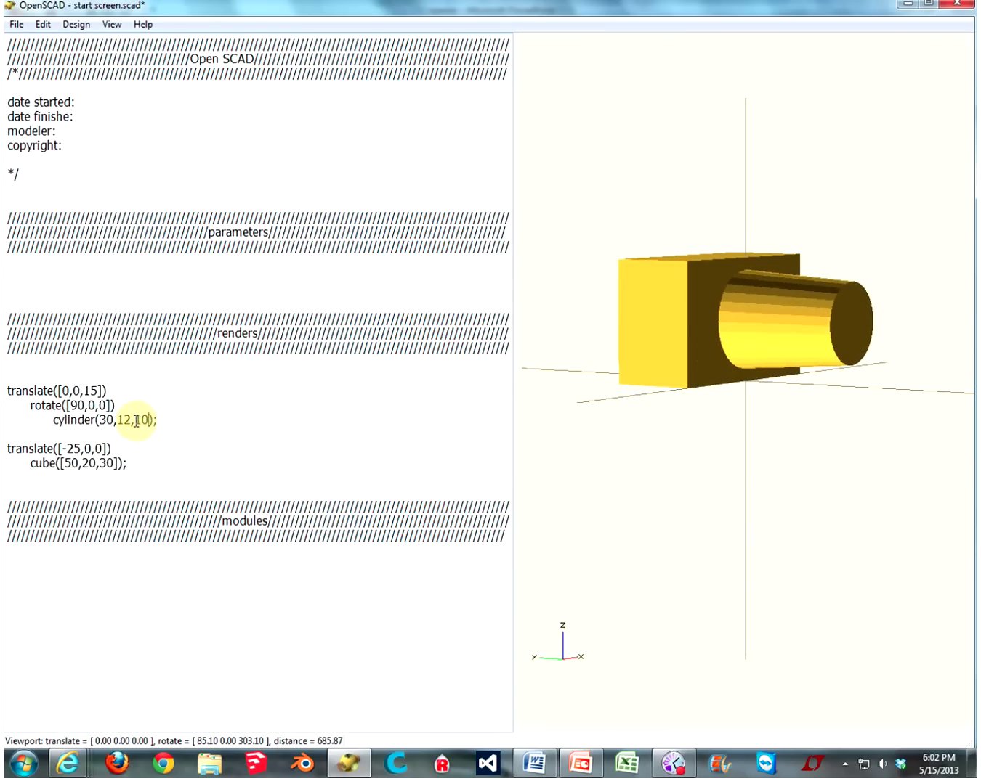
pyautogui.moveTo(760, 301); pyautogui.dragTo(619, 308)
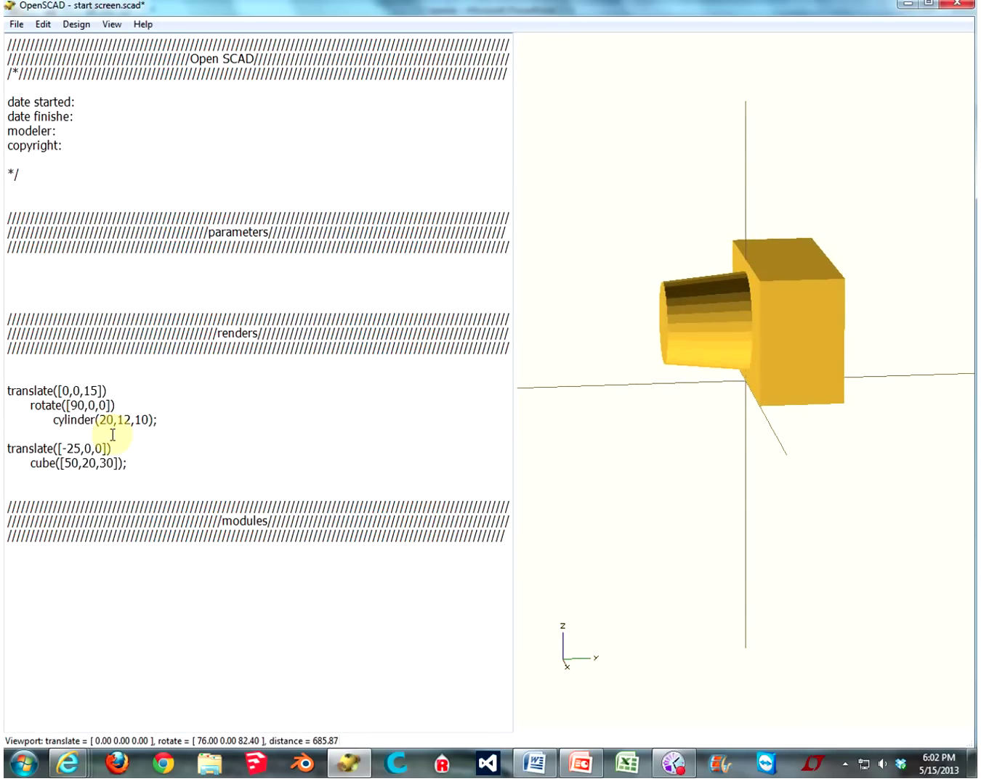
pyautogui.moveTo(755, 384)
pyautogui.mouseDown()
pyautogui.moveTo(743, 368)
pyautogui.moveTo(744, 382)
pyautogui.moveTo(762, 380)
pyautogui.mouseUp()
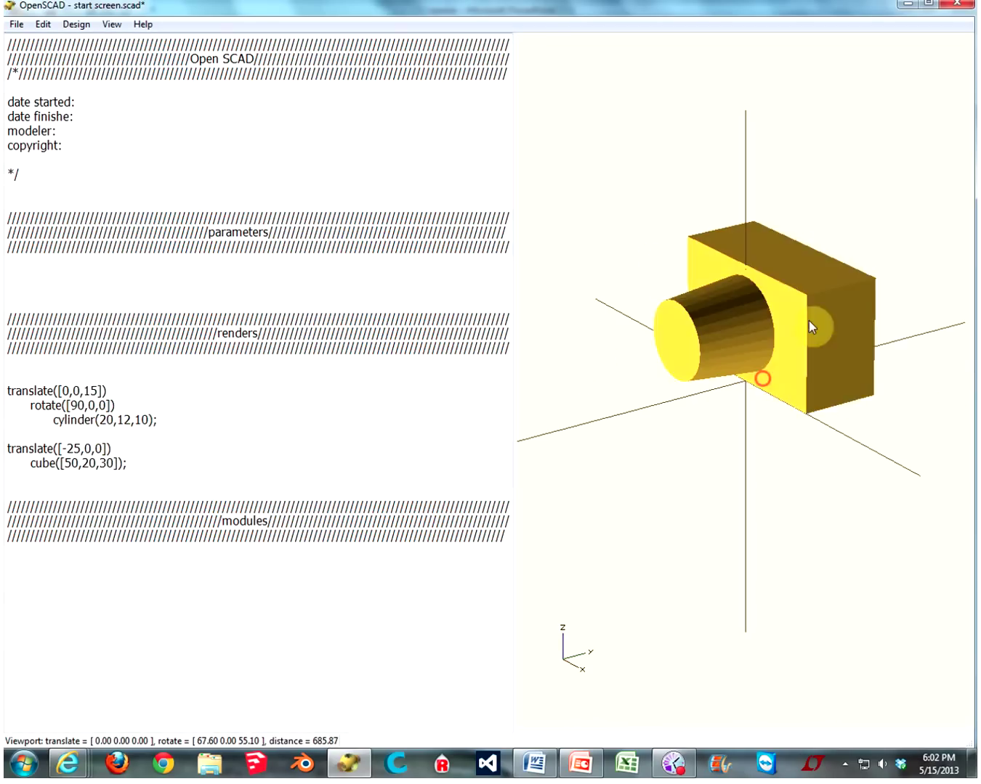
pyautogui.moveTo(770, 268); pyautogui.dragTo(786, 332)
# Add sphere(5); on a new line below the cube code, preview, and inspect the sphere
pyautogui.click(131, 464)
pyautogui.press('Return')
pyautogui.press('Return')
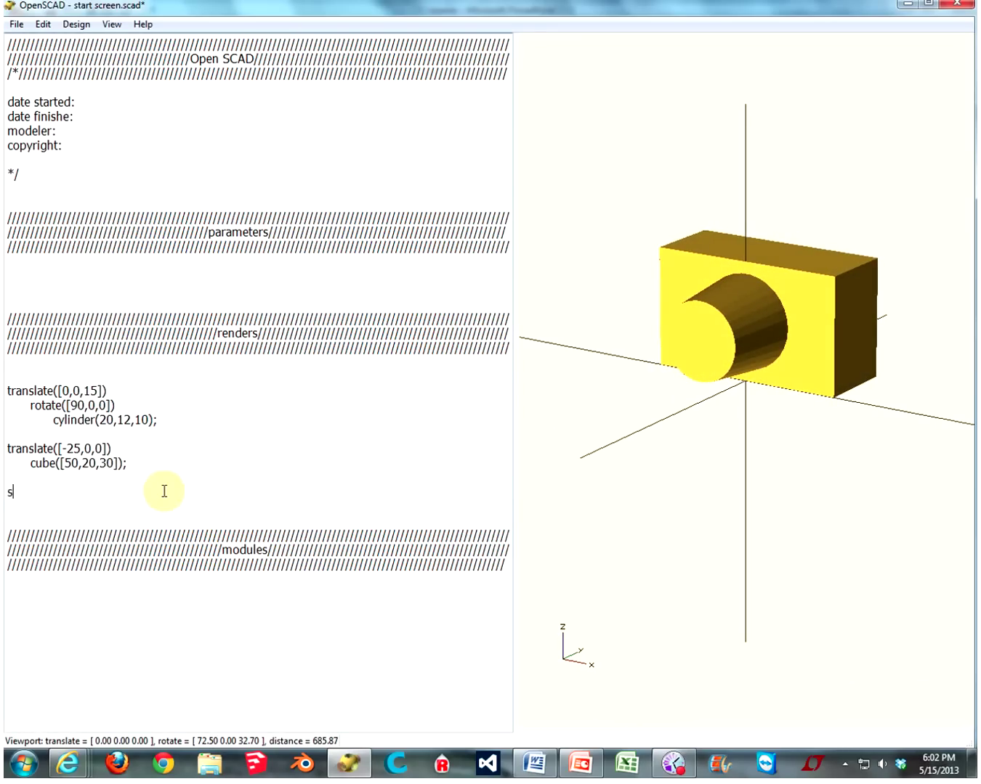
pyautogui.write('sphere(5);')
pyautogui.press('F5')
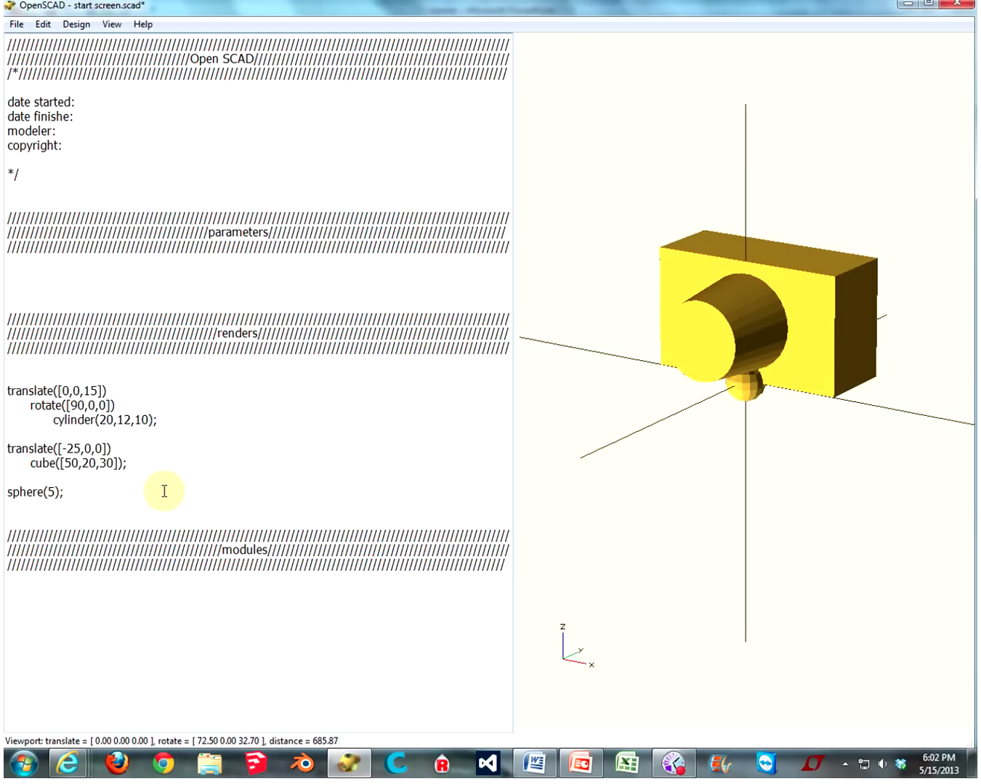
pyautogui.moveTo(851, 370); pyautogui.dragTo(830, 373)
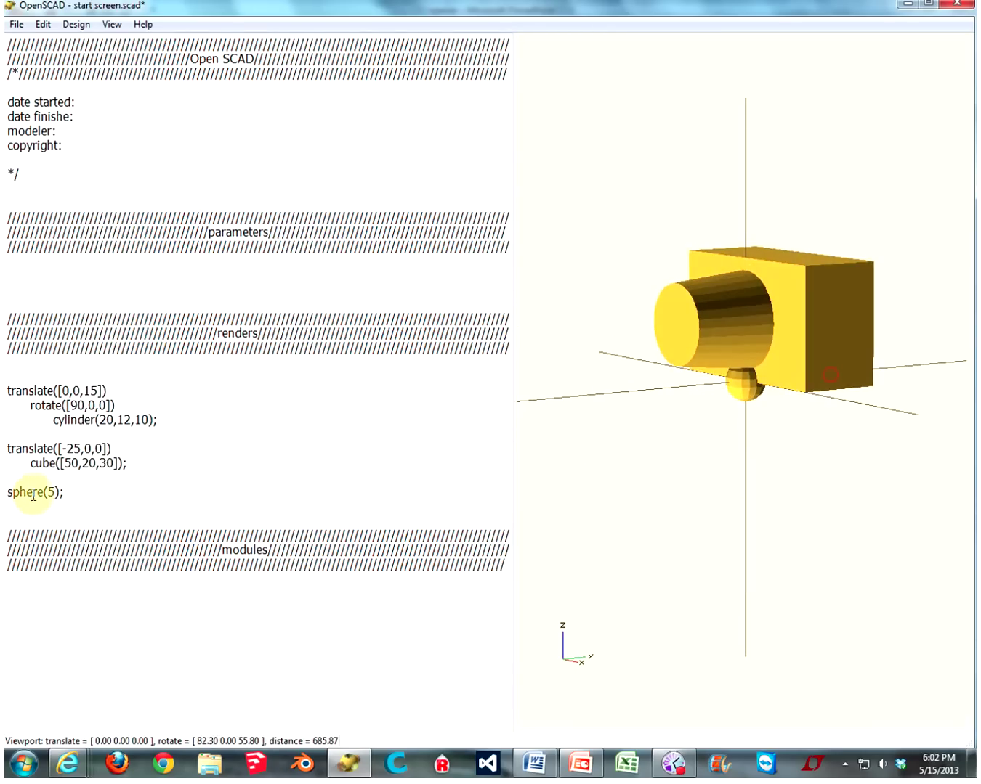
# Indent the sphere line, leave an empty line above it, and remove the spare blank line below it
pyautogui.click(9, 494)
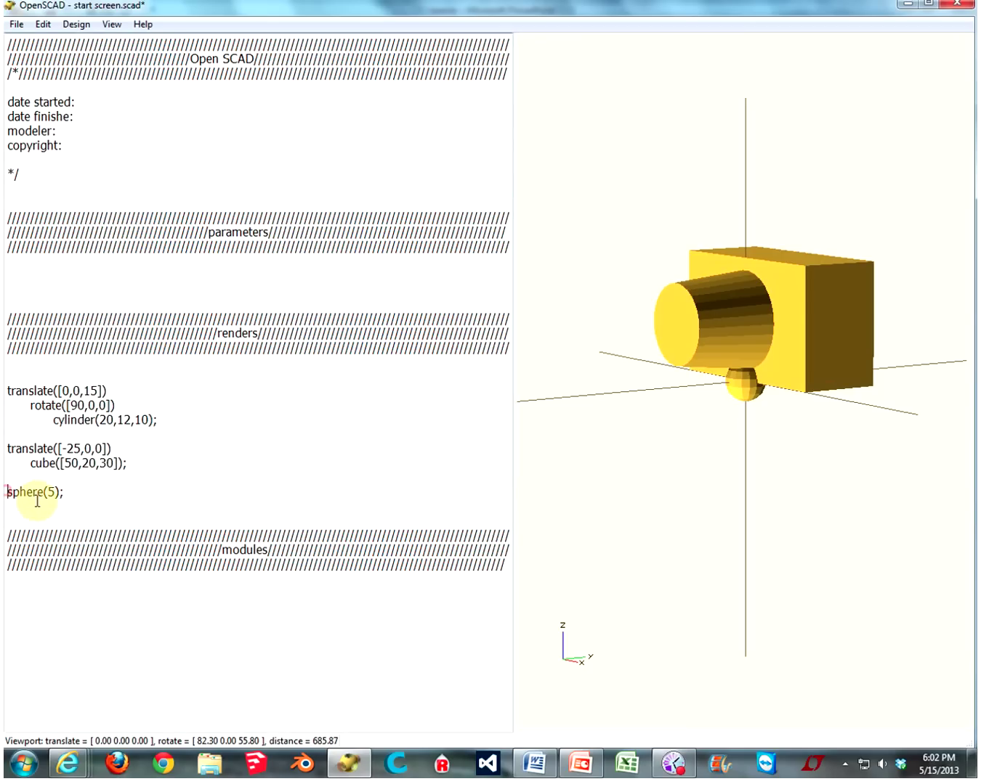
pyautogui.press('Tab')
pyautogui.press('Up')
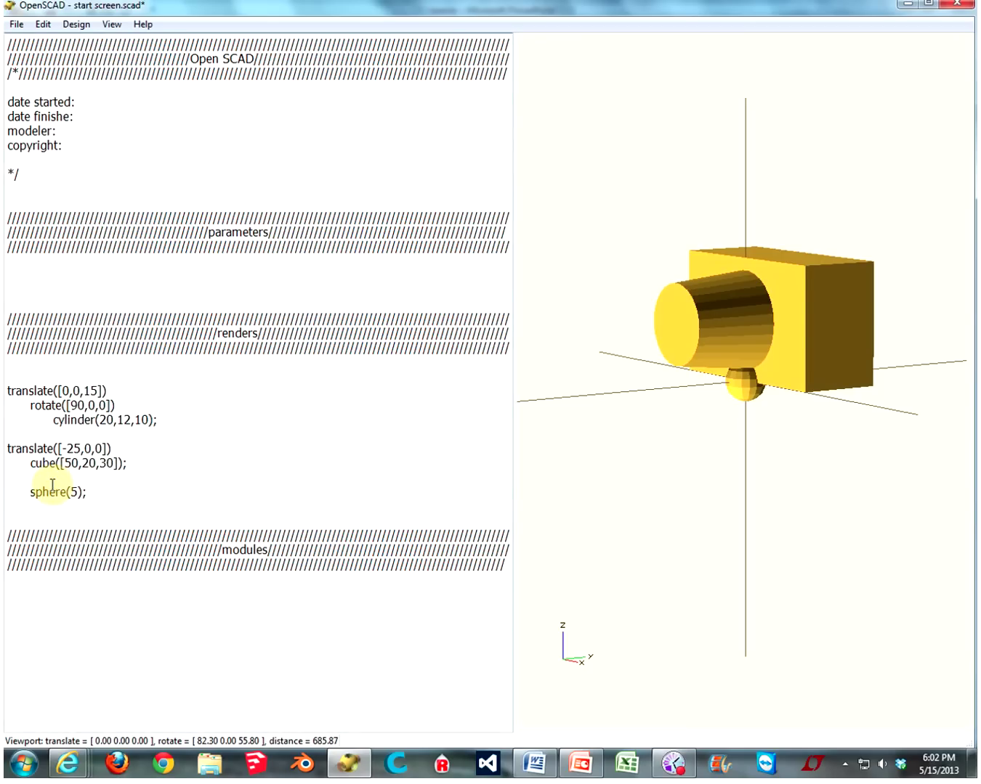
pyautogui.press('Return')
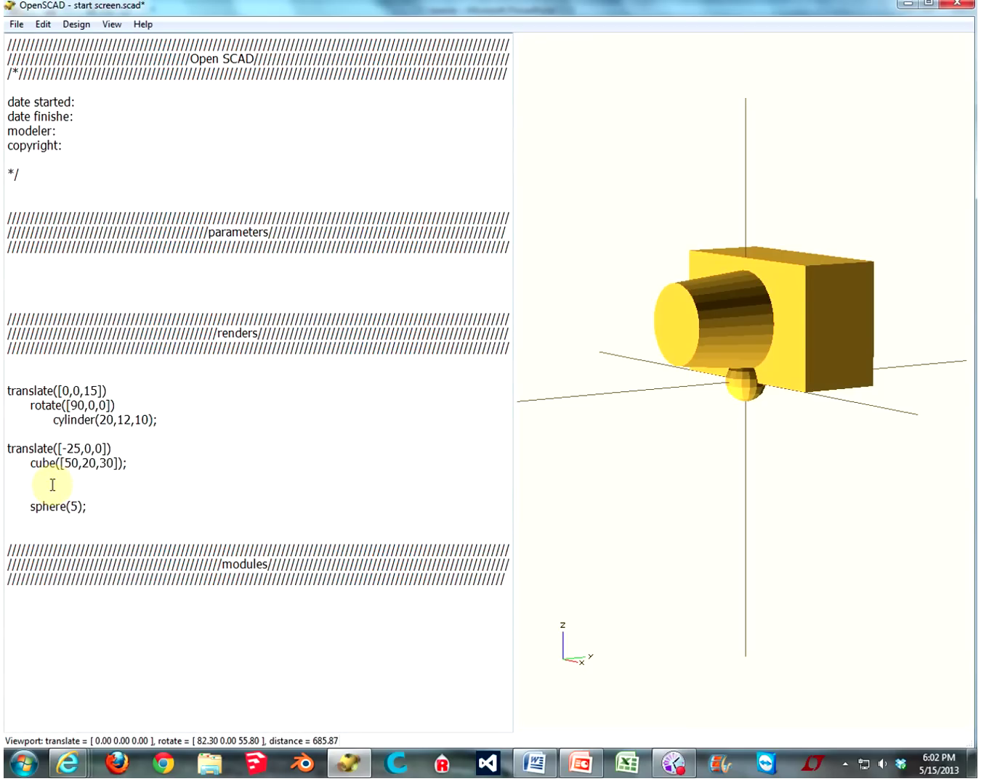
pyautogui.click(18, 522)
pyautogui.press('BackSpace')
pyautogui.click(18, 488)
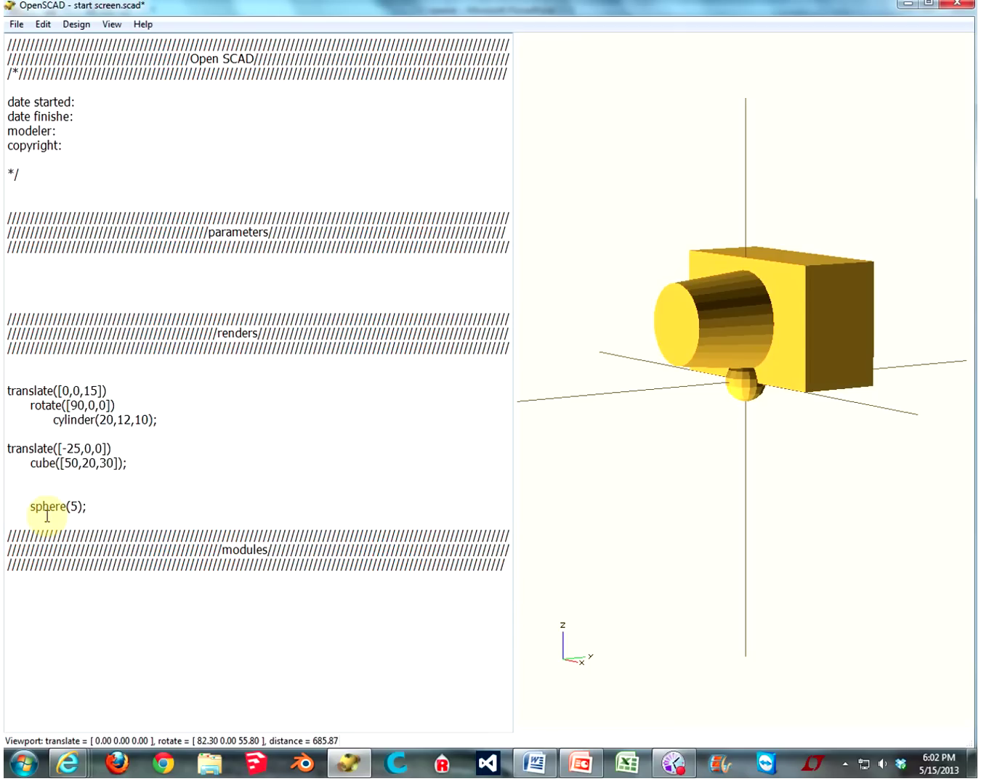
# Start a translate([ line above the sphere code and enter 17.5 as its X offset
pyautogui.moveTo(719, 372); pyautogui.dragTo(699, 375)
pyautogui.click(14, 497)
pyautogui.write('translate([')
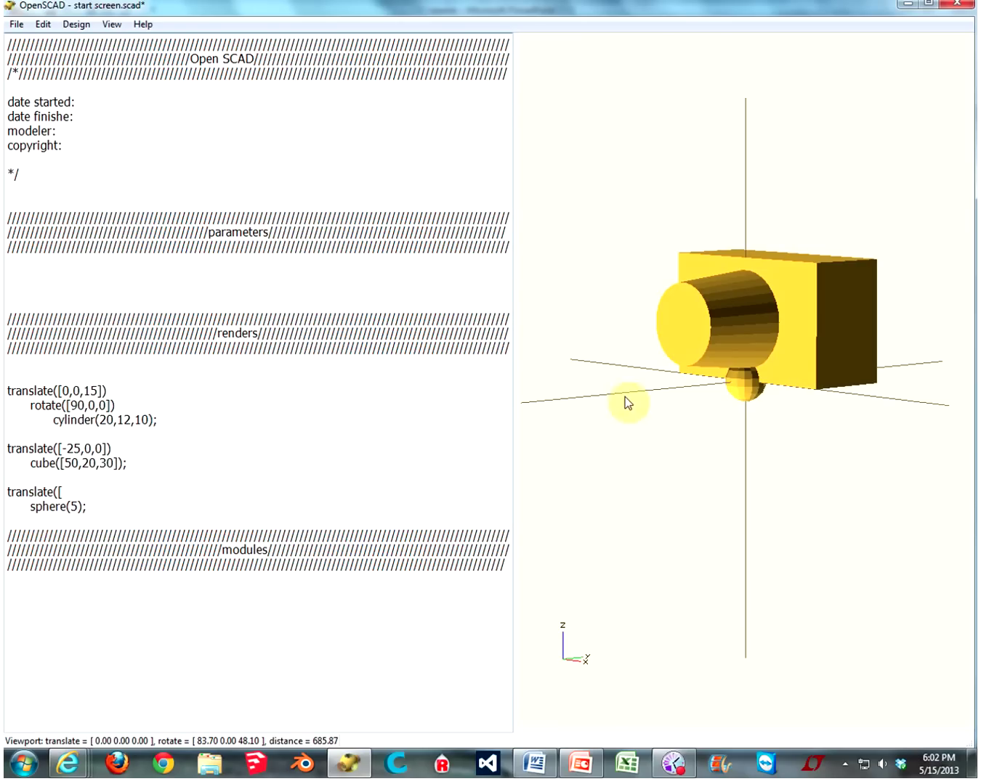
pyautogui.moveTo(752, 382); pyautogui.dragTo(789, 278)
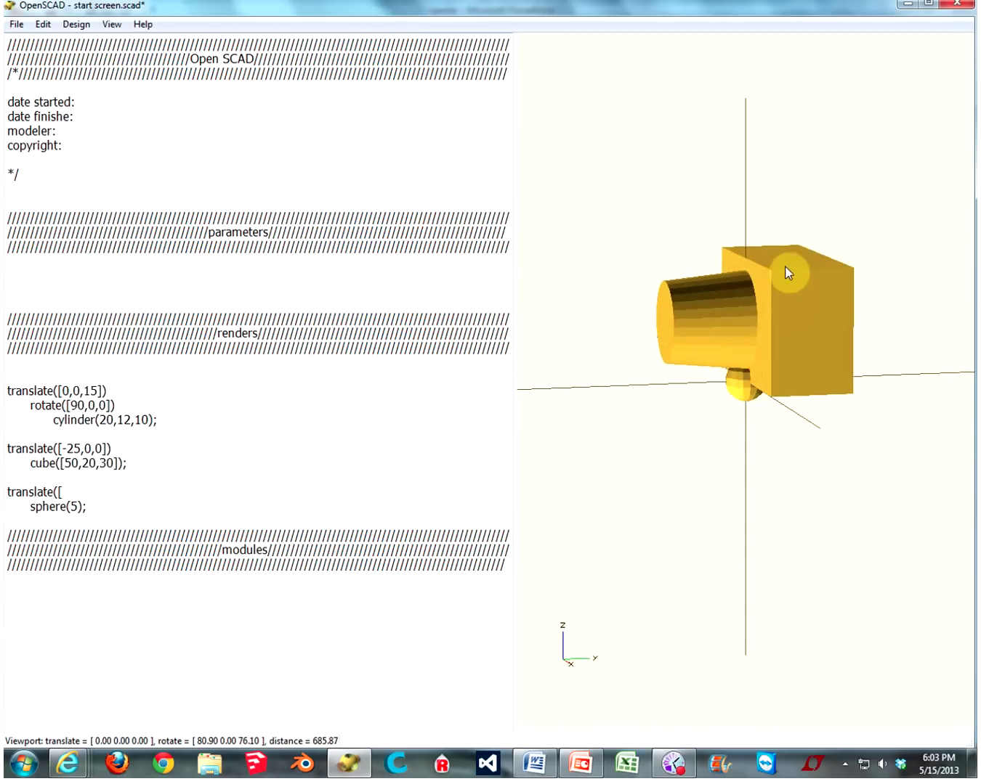
pyautogui.moveTo(638, 353); pyautogui.dragTo(759, 278)
pyautogui.moveTo(821, 290); pyautogui.dragTo(781, 320)
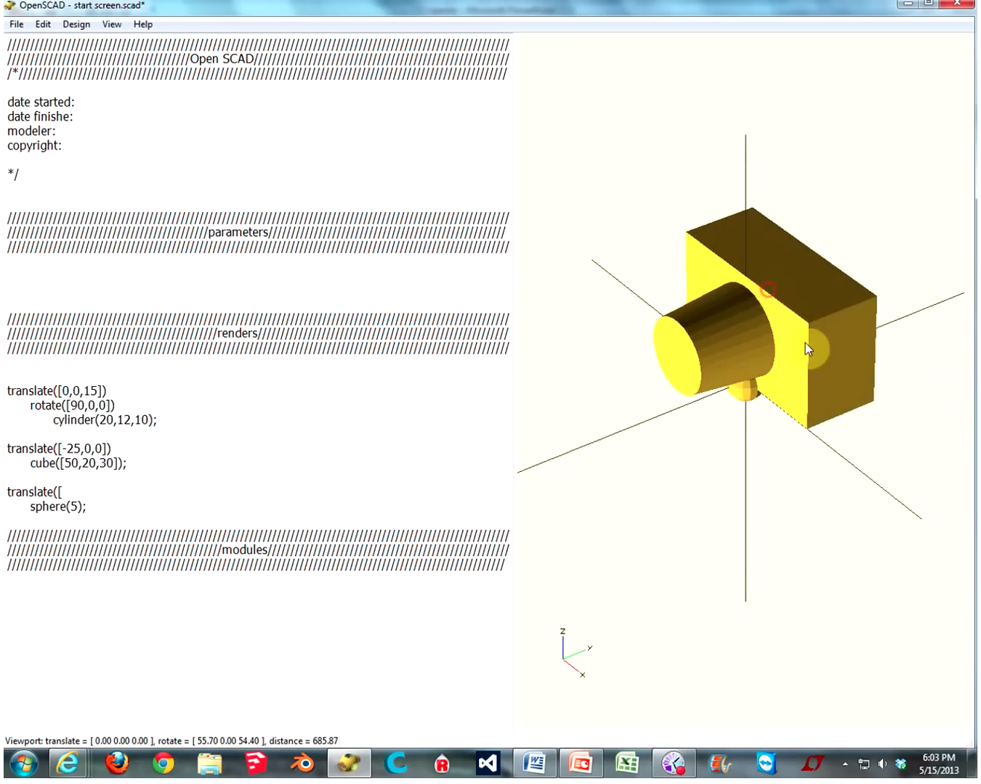
pyautogui.click(69, 498)
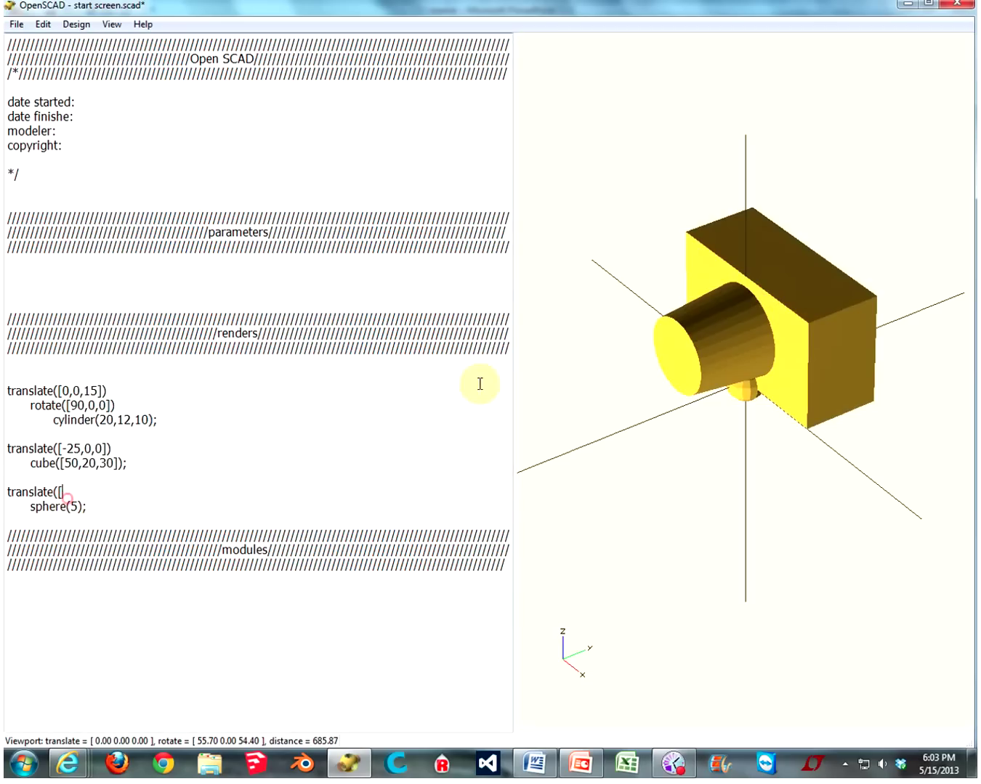
pyautogui.moveTo(680, 333); pyautogui.dragTo(715, 342)
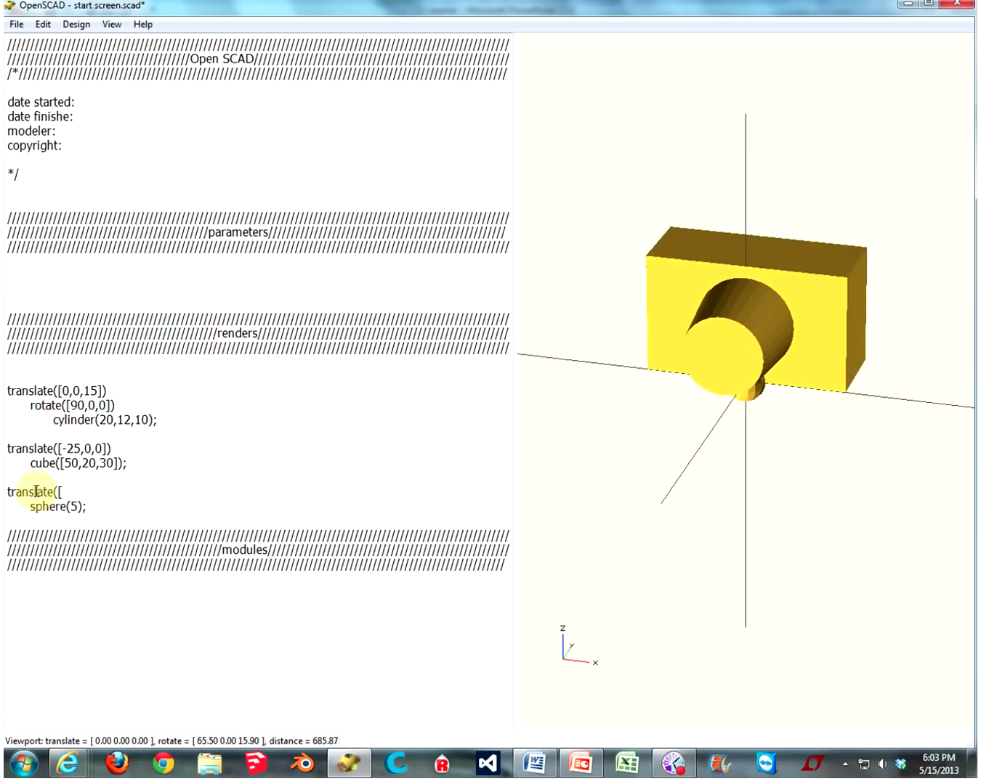
pyautogui.click(63, 494)
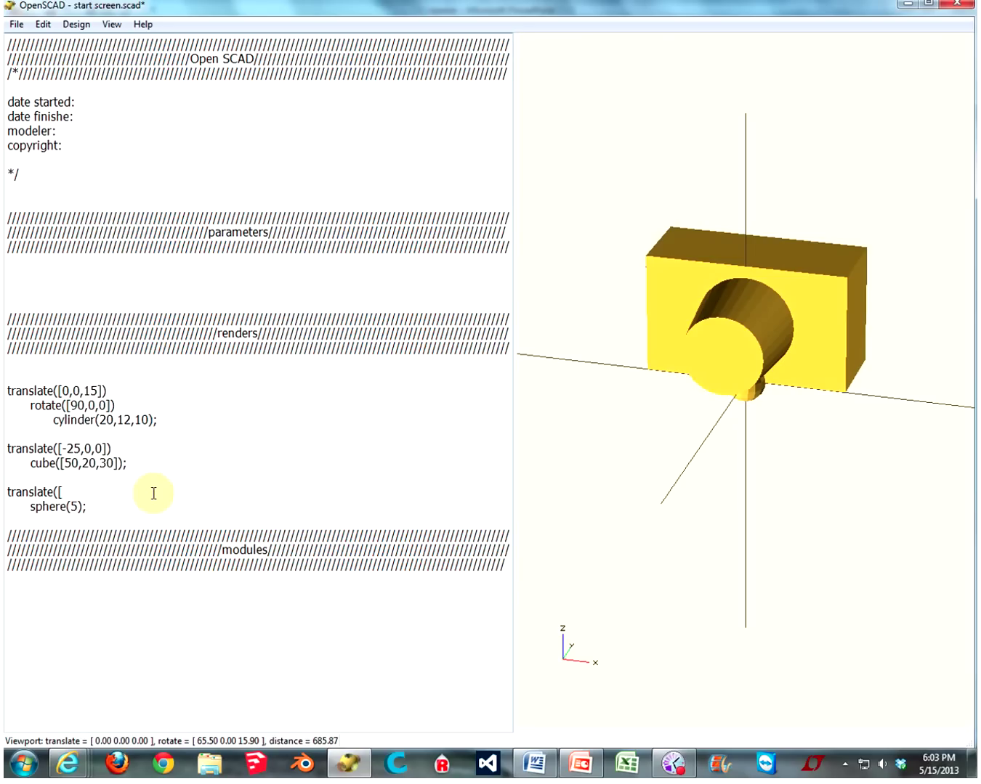
pyautogui.write('17.5,')
# Complete the sphere's translate vector with Y 10 and Z 30, preview, and inspect the sphere's position
pyautogui.moveTo(722, 389)
pyautogui.mouseDown()
pyautogui.moveTo(707, 388)
pyautogui.moveTo(725, 389)
pyautogui.mouseUp()
pyautogui.click(99, 492)
pyautogui.write('10')
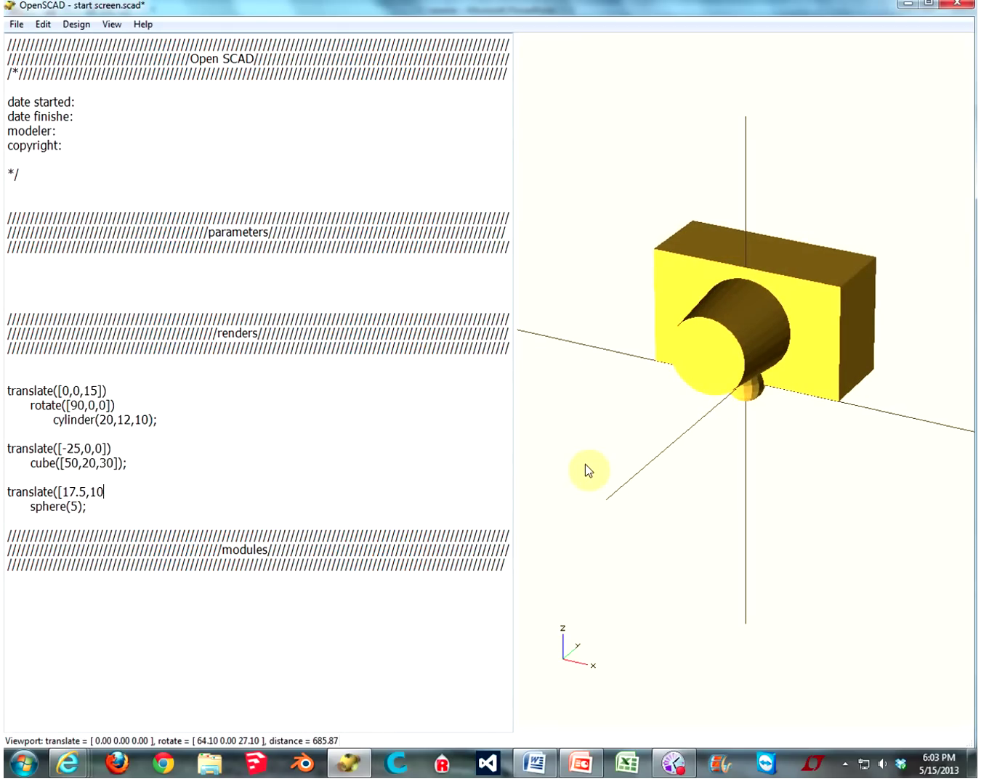
pyautogui.write(',30')
pyautogui.press('F5')
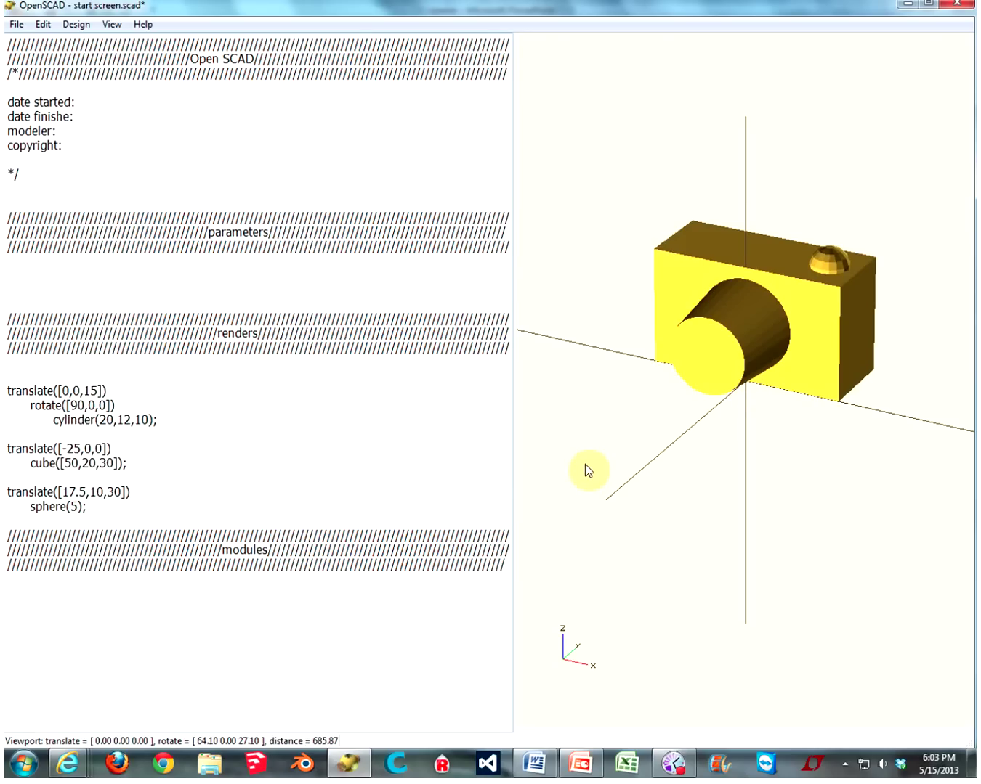
pyautogui.moveTo(897, 311)
pyautogui.mouseDown()
pyautogui.moveTo(815, 329)
pyautogui.moveTo(804, 366)
pyautogui.moveTo(763, 369)
pyautogui.moveTo(890, 363)
pyautogui.moveTo(897, 387)
pyautogui.moveTo(890, 300)
pyautogui.moveTo(882, 320)
pyautogui.mouseUp()
# Insert an empty line above the sphere's translate line and indent the translate and sphere lines one more level
pyautogui.click(7, 493)
pyautogui.press('Return')
pyautogui.press('Tab')
pyautogui.press('Down')
pyautogui.press('Tab')
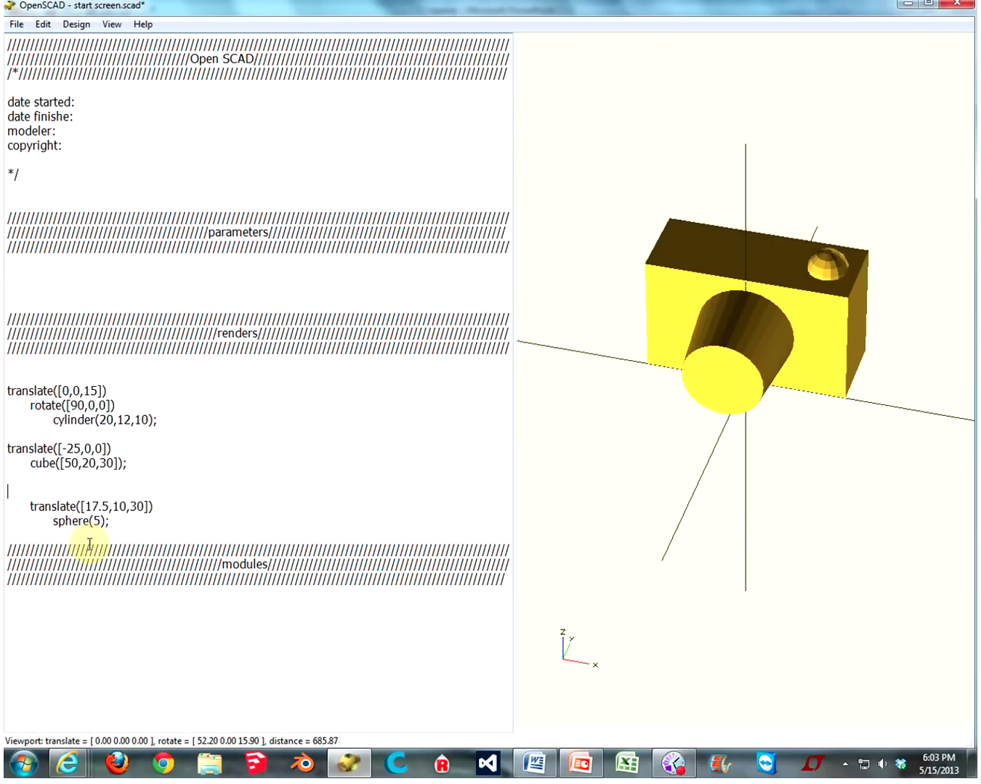
# Add scale([1.5,1,.5]) on the empty line above the sphere's translate, preview, and inspect the result
pyautogui.write('scale([1.5,')
pyautogui.write('1.5,')
pyautogui.moveTo(821, 343); pyautogui.dragTo(799, 367)
pyautogui.click(74, 498)
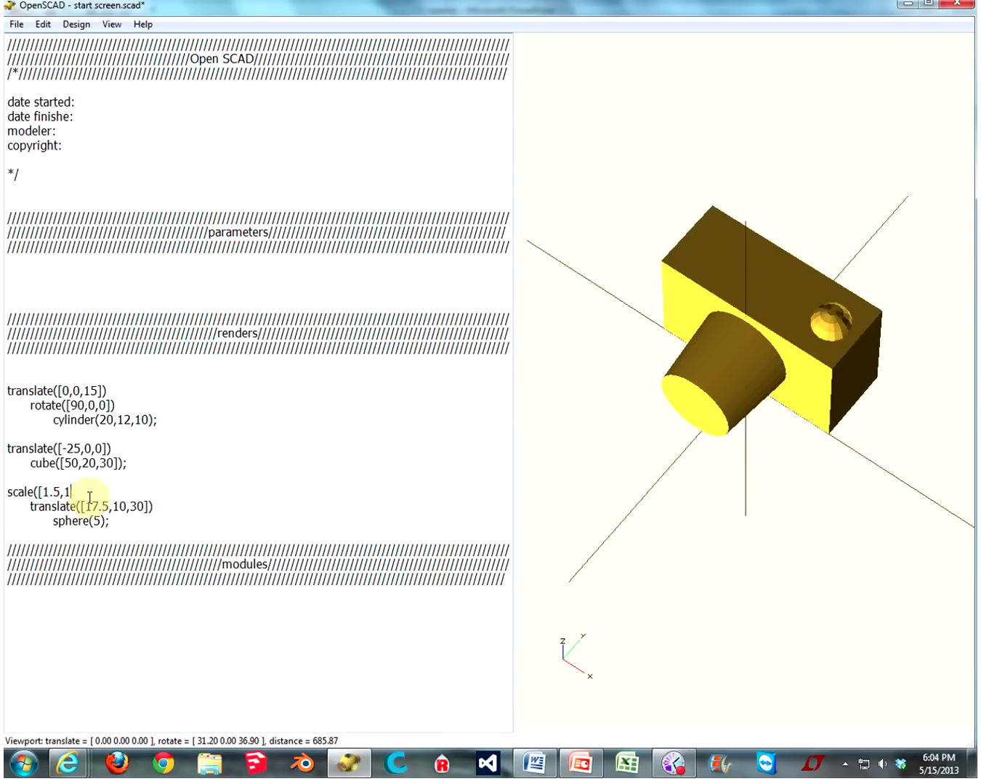
pyautogui.write('1,')
pyautogui.moveTo(681, 454); pyautogui.dragTo(706, 425)
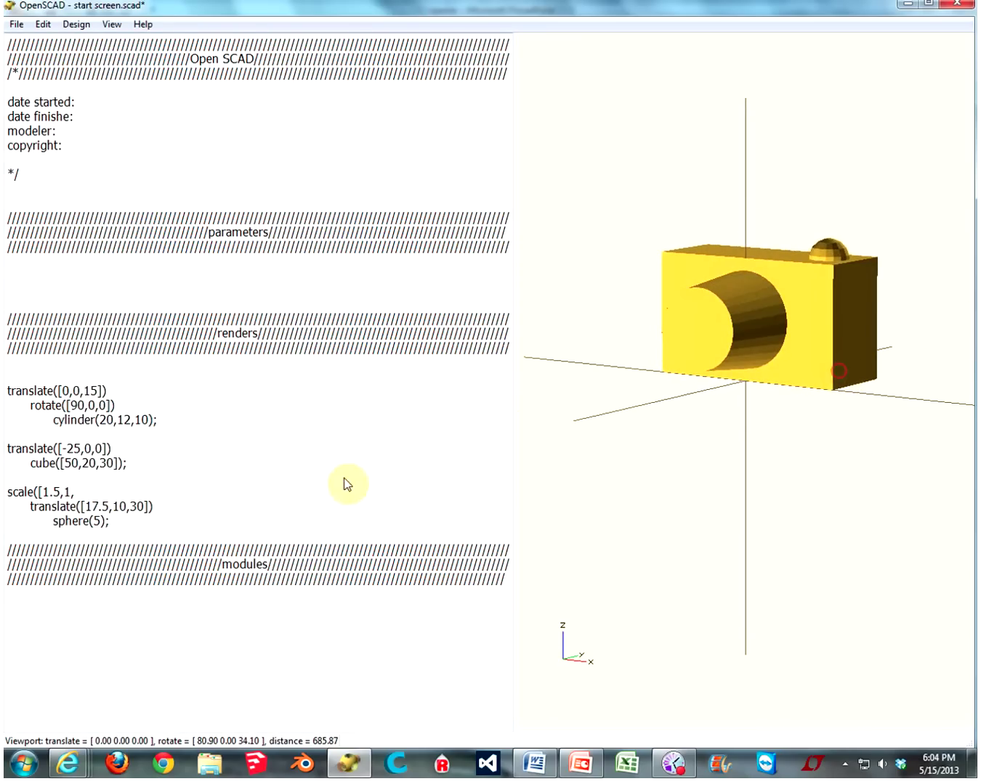
pyautogui.click(85, 493)
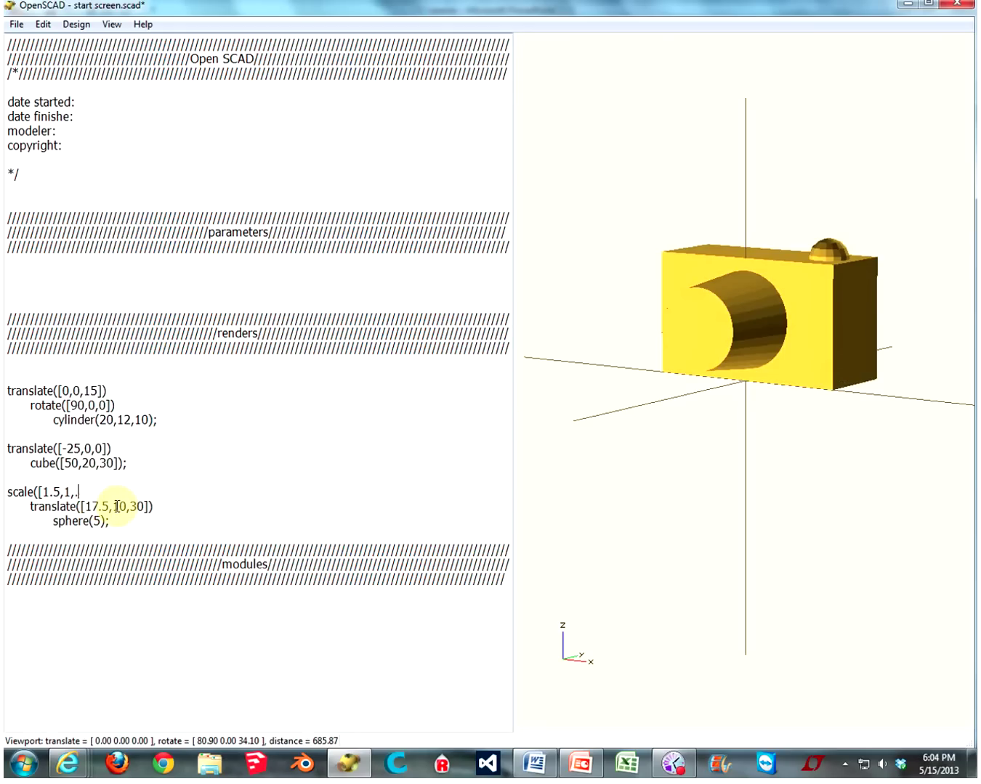
pyautogui.write('.5]')
pyautogui.press('BackSpace')
pyautogui.write(')')
pyautogui.press('F5')
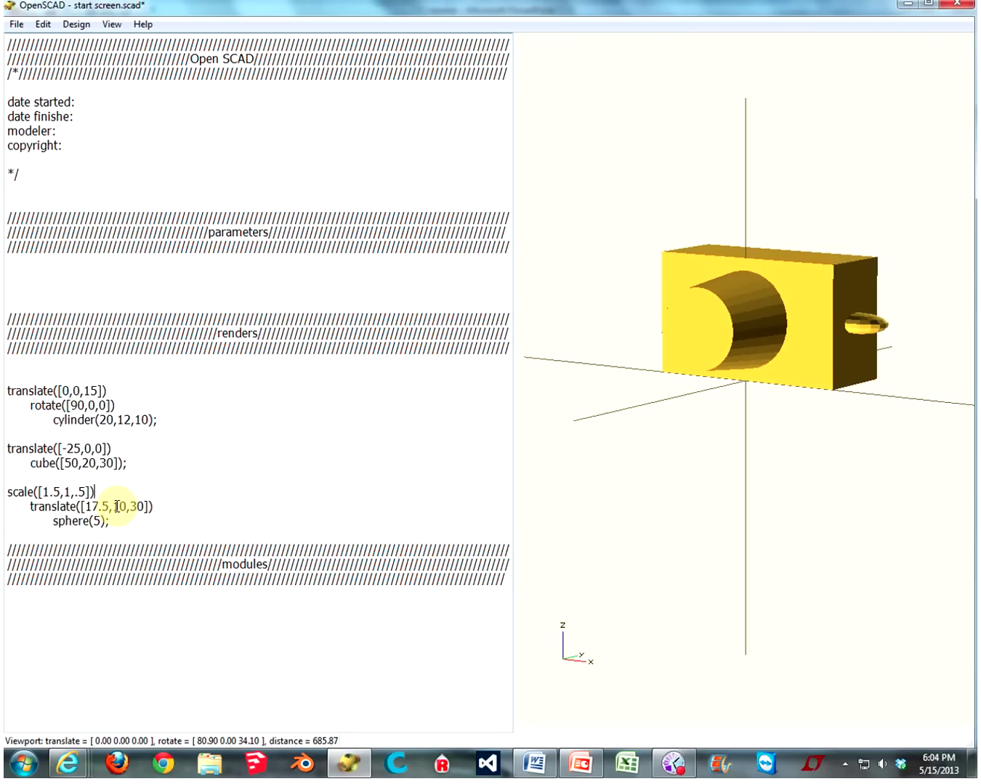
pyautogui.moveTo(864, 355); pyautogui.dragTo(784, 396)
# Cut the scale code, move the sphere's translate up into its place, and open an indented line below it
pyautogui.moveTo(95, 492); pyautogui.dragTo(15, 495)
pyautogui.hotkey('ctrl', 'c')
pyautogui.rightClick(15, 496)
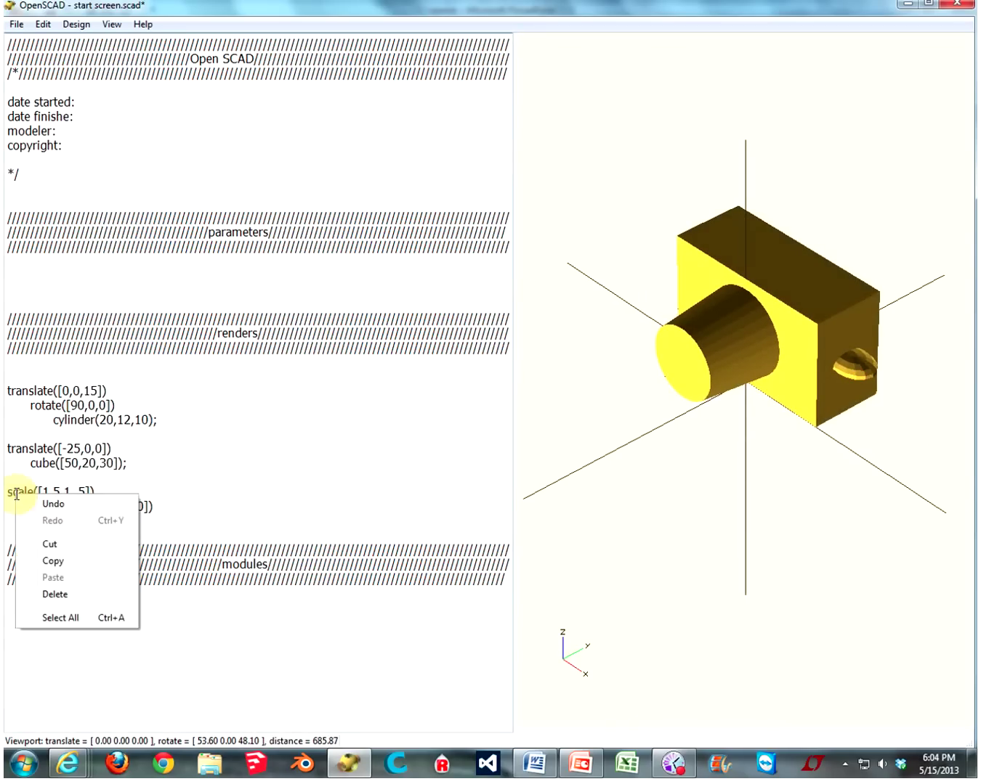
pyautogui.click(65, 543)
pyautogui.click(33, 508)
pyautogui.press('BackSpace')
pyautogui.press('BackSpace')
pyautogui.click(135, 495)
pyautogui.press('Return')
pyautogui.press('Tab')
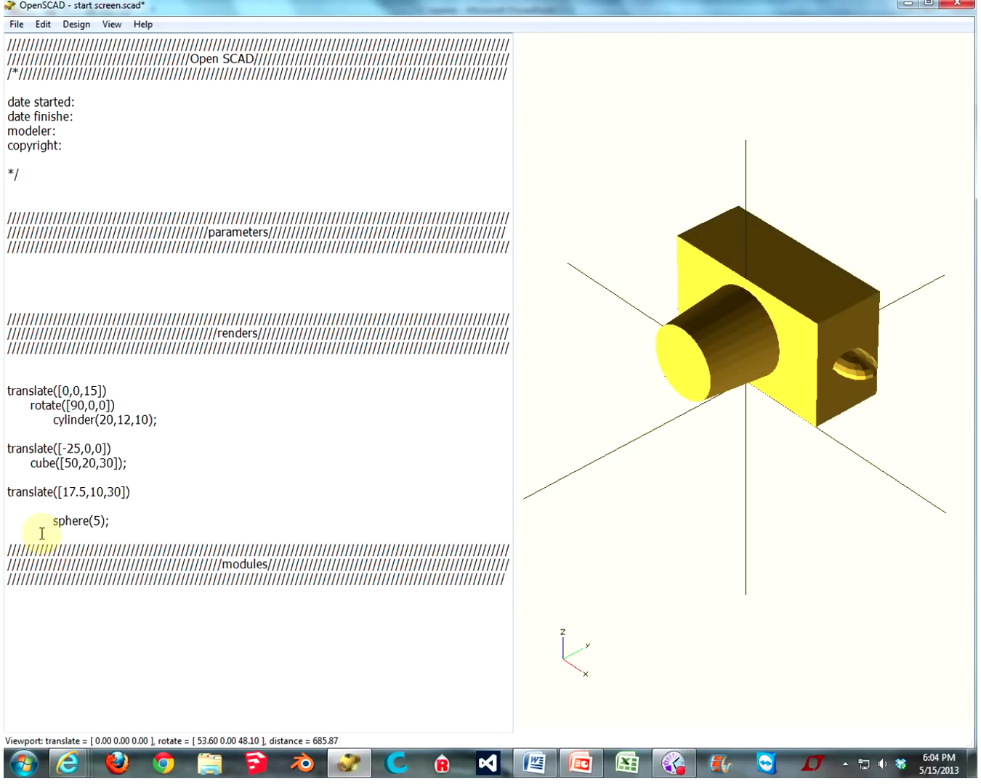
# Paste the scale code between the sphere's translate and sphere lines, preview, and inspect the flattened sphere
pyautogui.rightClick(39, 507)
pyautogui.click(77, 591)
pyautogui.press('F5')
pyautogui.moveTo(806, 401)
pyautogui.mouseDown()
pyautogui.moveTo(782, 404)
pyautogui.moveTo(739, 382)
pyautogui.moveTo(670, 391)
pyautogui.moveTo(759, 397)
pyautogui.moveTo(845, 384)
pyautogui.moveTo(847, 416)
pyautogui.moveTo(815, 385)
pyautogui.moveTo(786, 378)
pyautogui.moveTo(868, 368)
pyautogui.moveTo(806, 369)
pyautogui.moveTo(802, 392)
pyautogui.mouseUp()
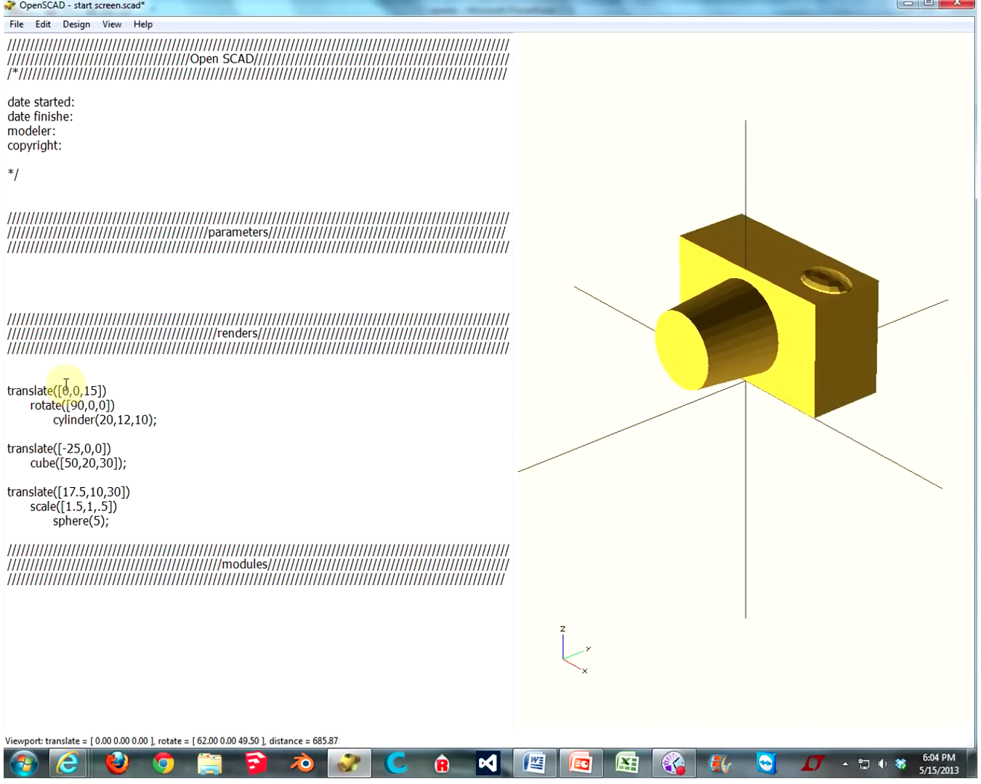
# Indent the cube's translate and cube lines one level and insert an empty line above them
pyautogui.click(6, 450)
pyautogui.press('Tab')
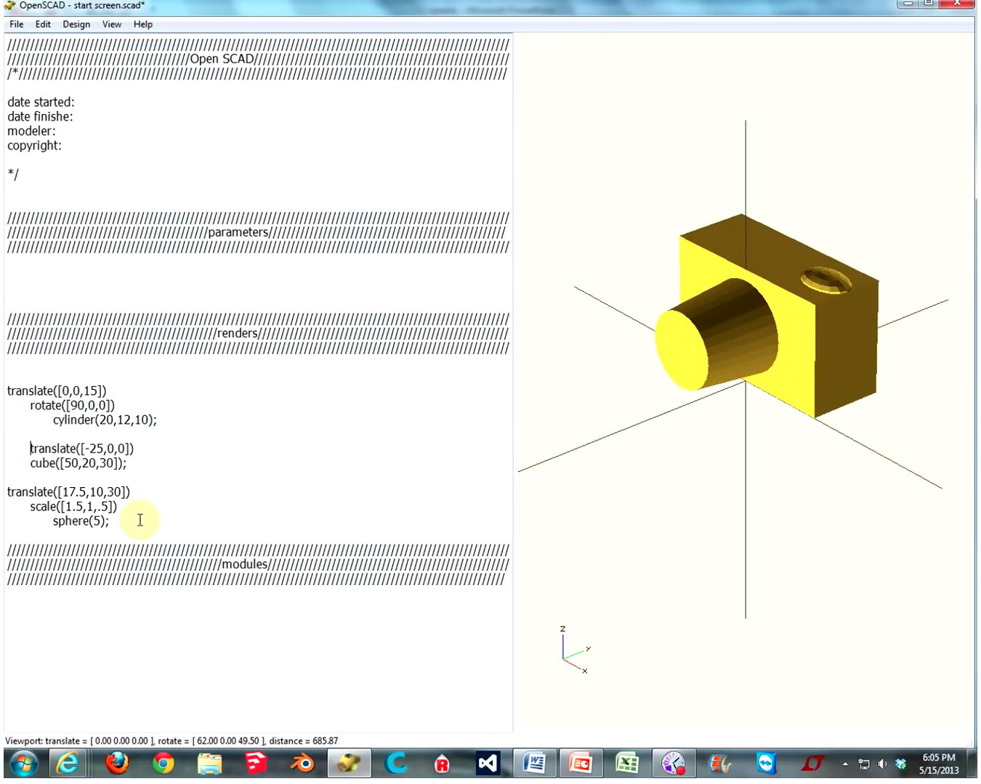
pyautogui.press('Down')
pyautogui.press('Tab')
pyautogui.click(135, 435)
pyautogui.press('Return')
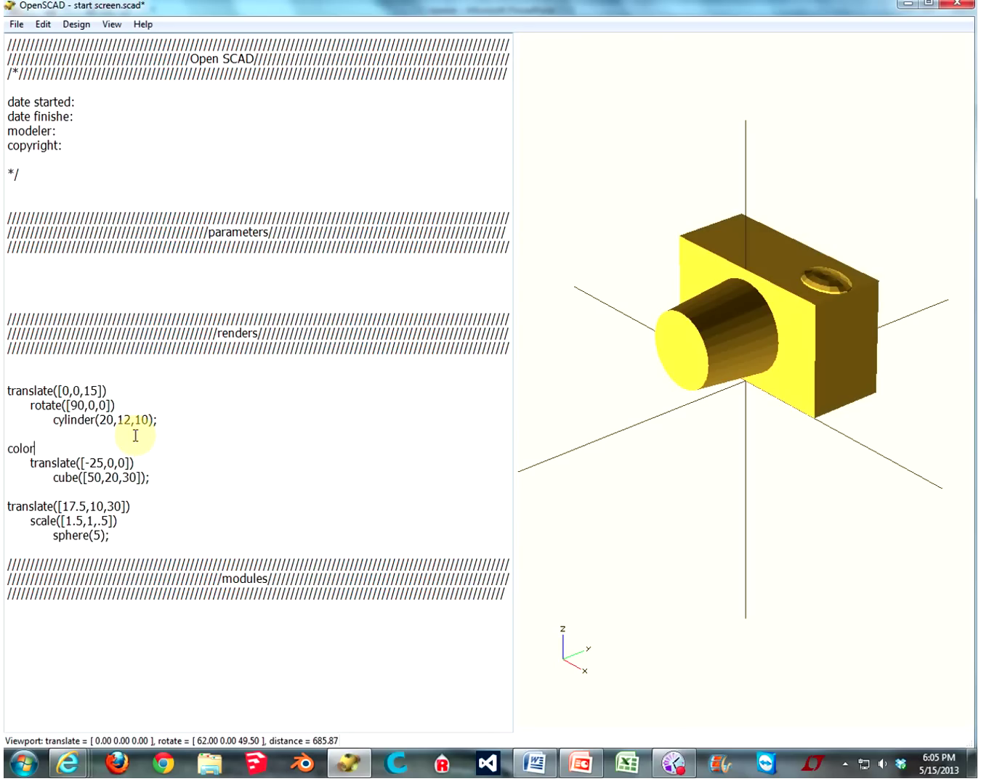
# Add color("black") above the cube's translate line, preview, and inspect the block
pyautogui.write('color("black')
pyautogui.press('F5')
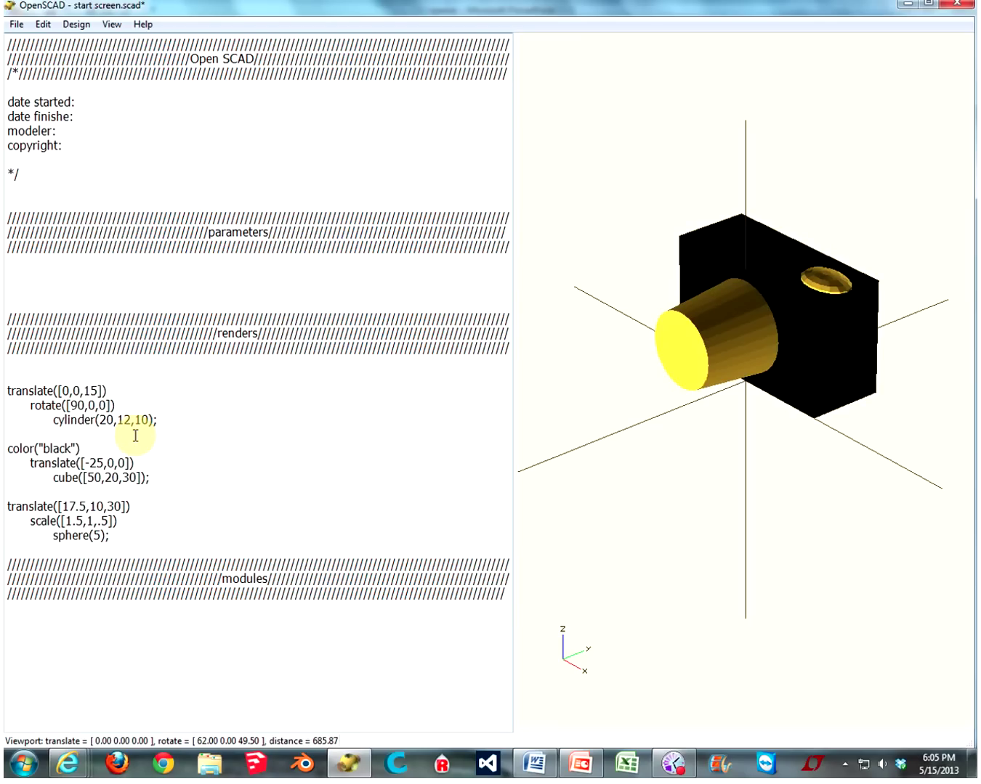
pyautogui.moveTo(803, 317)
pyautogui.mouseDown()
pyautogui.moveTo(832, 295)
pyautogui.moveTo(811, 299)
pyautogui.mouseUp()
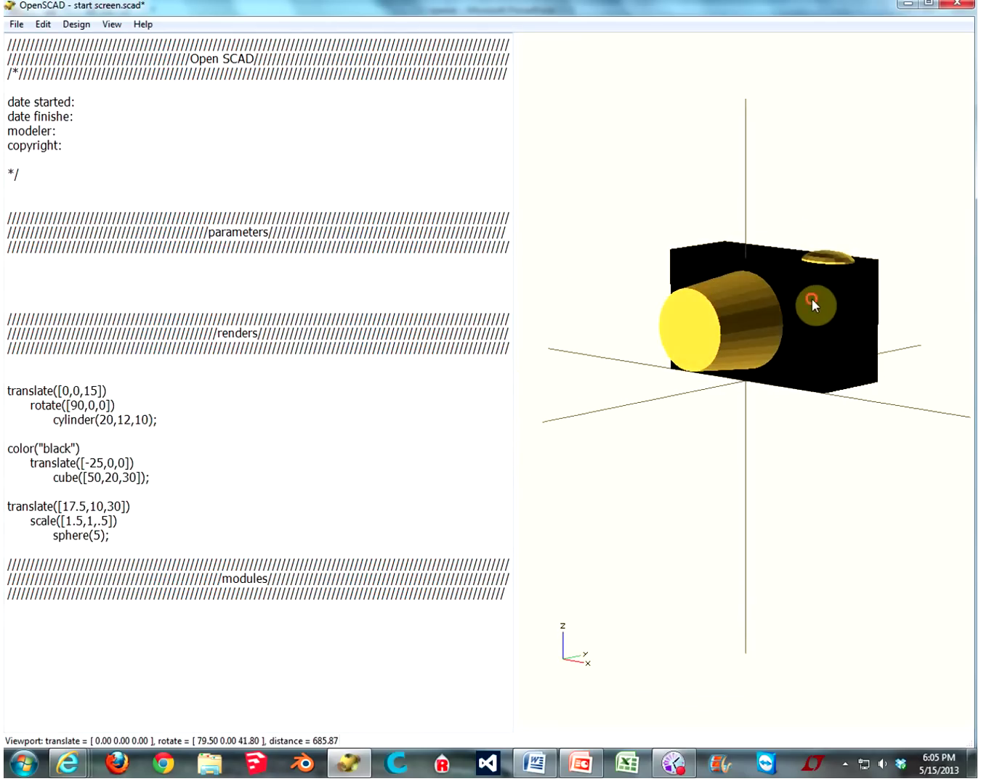
# Change the cube's color to "silver", preview, and inspect the block
pyautogui.doubleClick(72, 449)
pyautogui.doubleClick(51, 448)
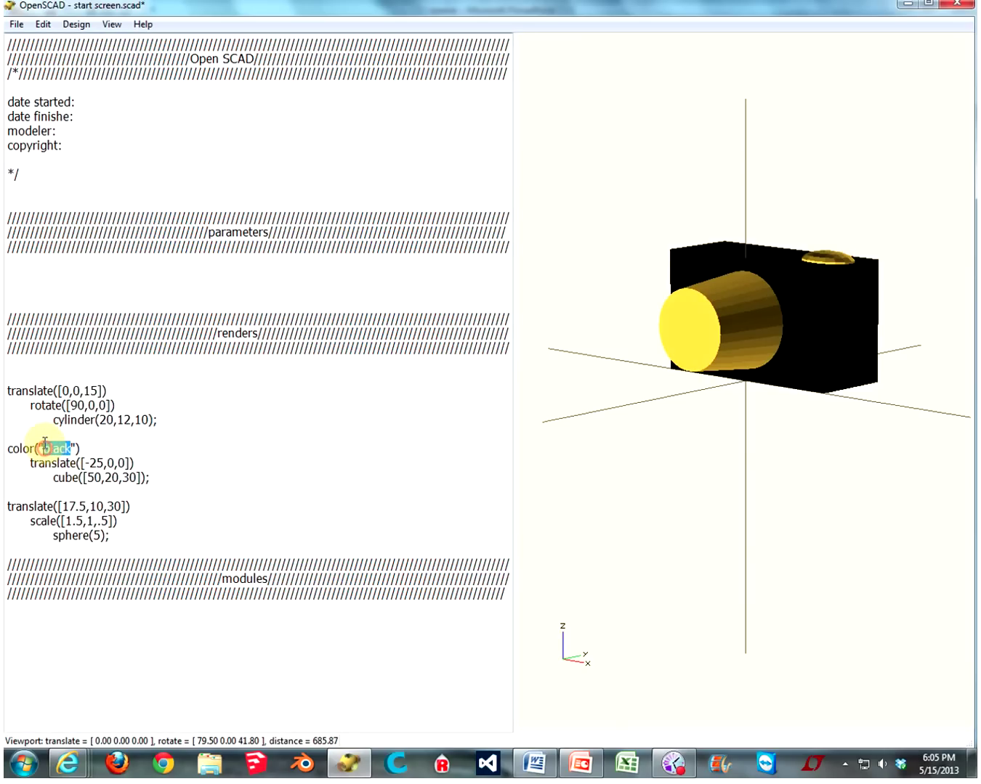
pyautogui.write('silver')
pyautogui.press('F5')
pyautogui.moveTo(791, 326); pyautogui.dragTo(789, 334)
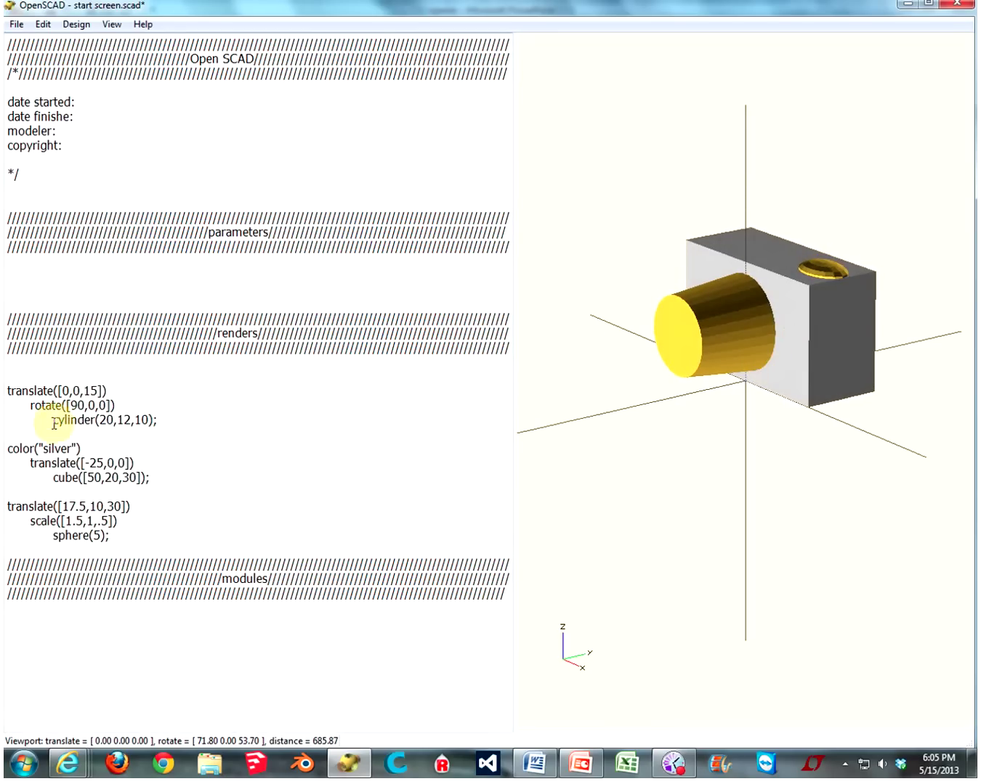
# Indent the cylinder's translate, rotate and cylinder lines one more level
pyautogui.press('Tab')
pyautogui.press('Down')
pyautogui.press('Tab')
pyautogui.press('Down')
pyautogui.press('Tab')
pyautogui.press('Down')
# Add color("black") with a quoted color name above the cylinder's translate line, preview, and inspect the lens
pyautogui.click(16, 376)
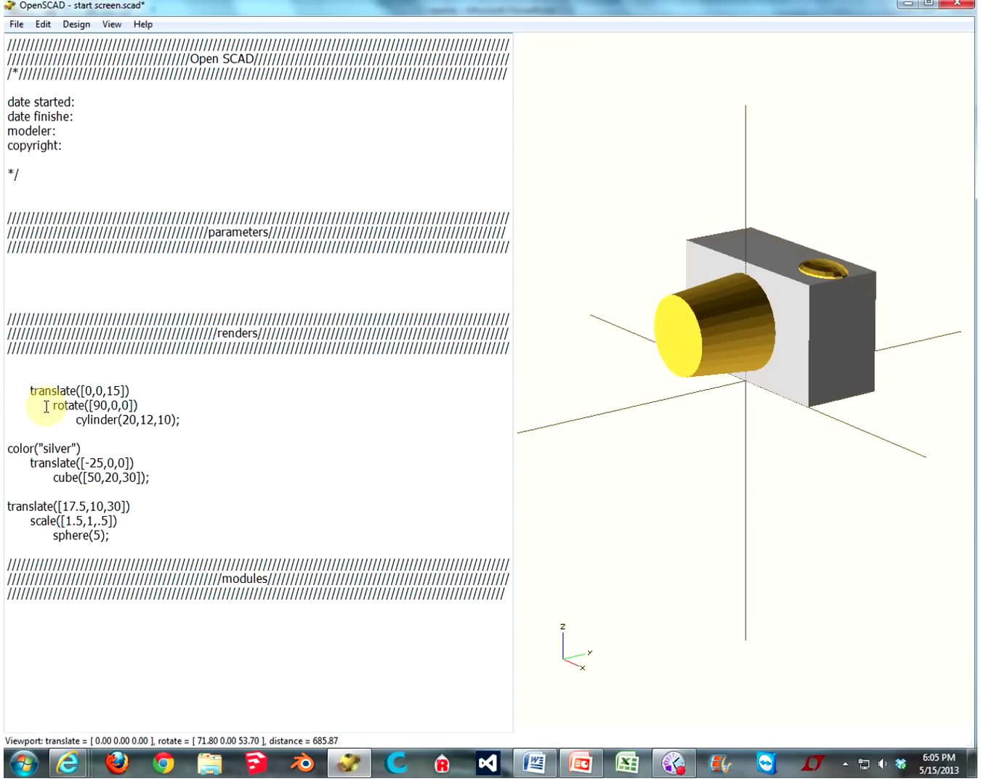
pyautogui.write('color(black')
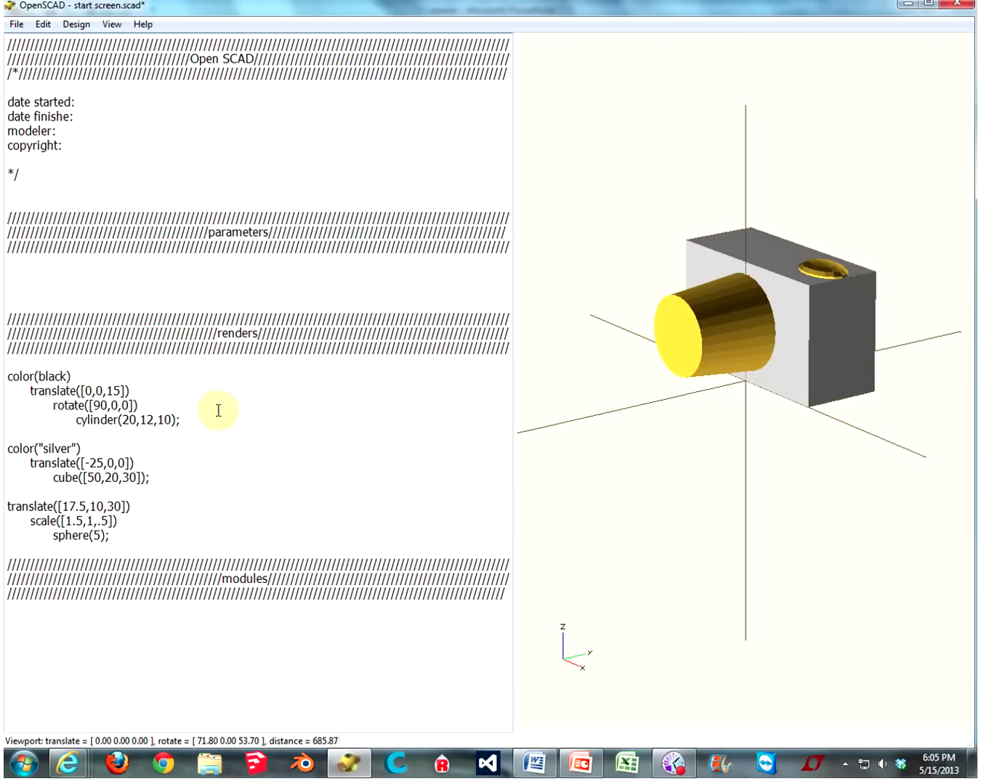
pyautogui.moveTo(843, 406); pyautogui.dragTo(859, 399)
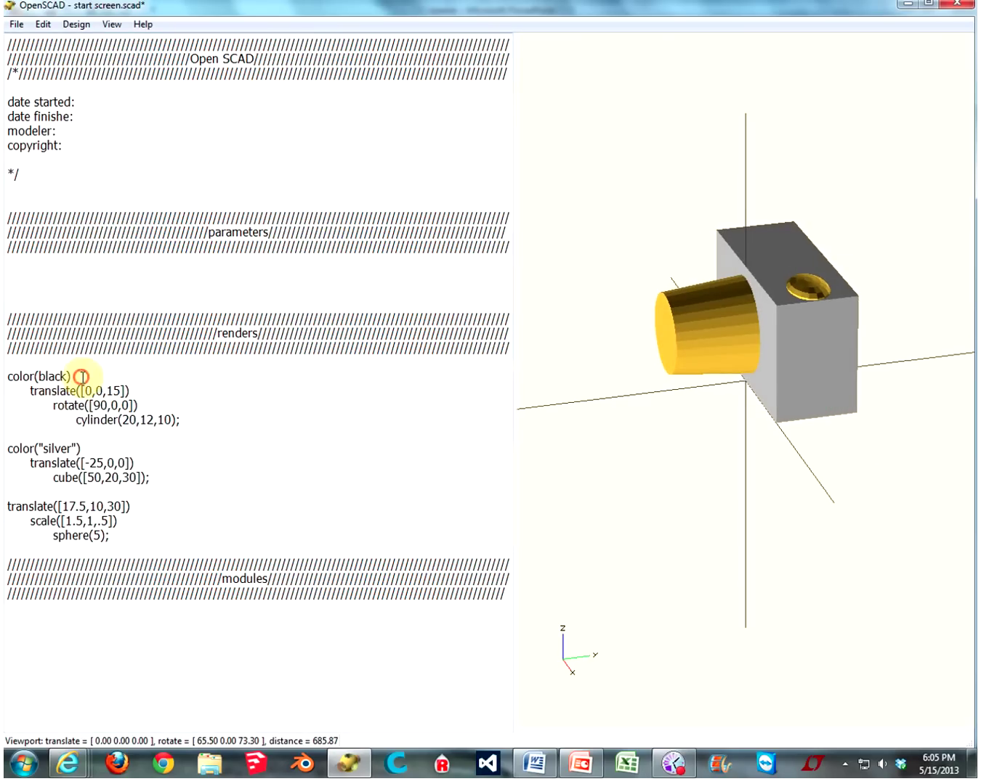
pyautogui.click(36, 376)
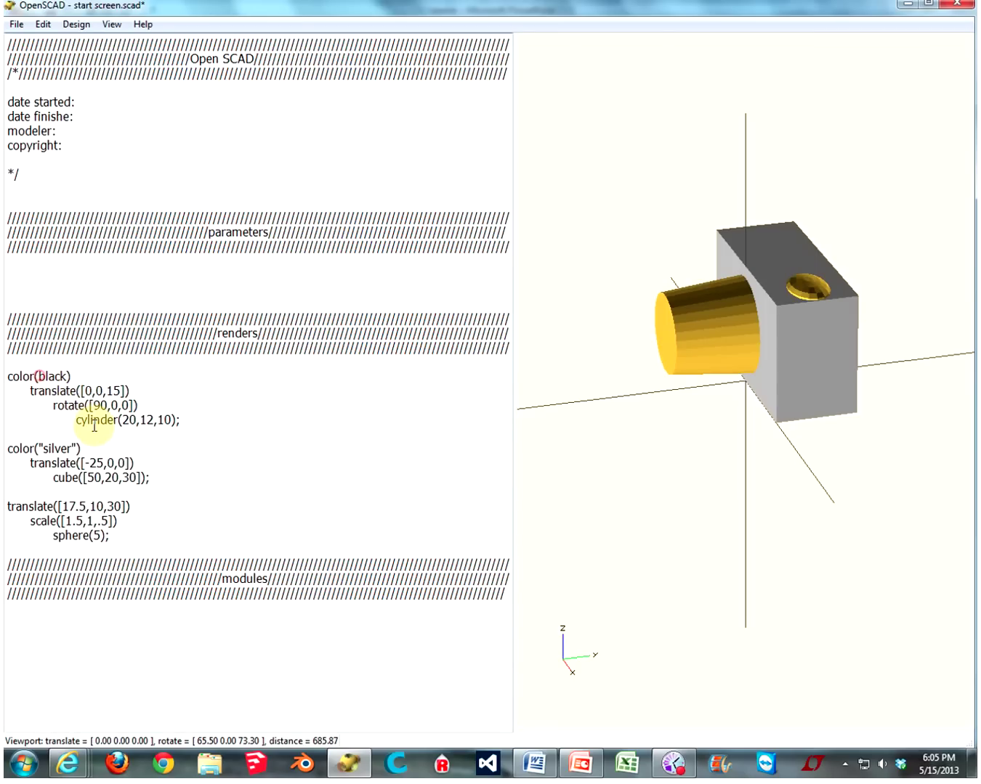
pyautogui.write('"')
pyautogui.press('F5')
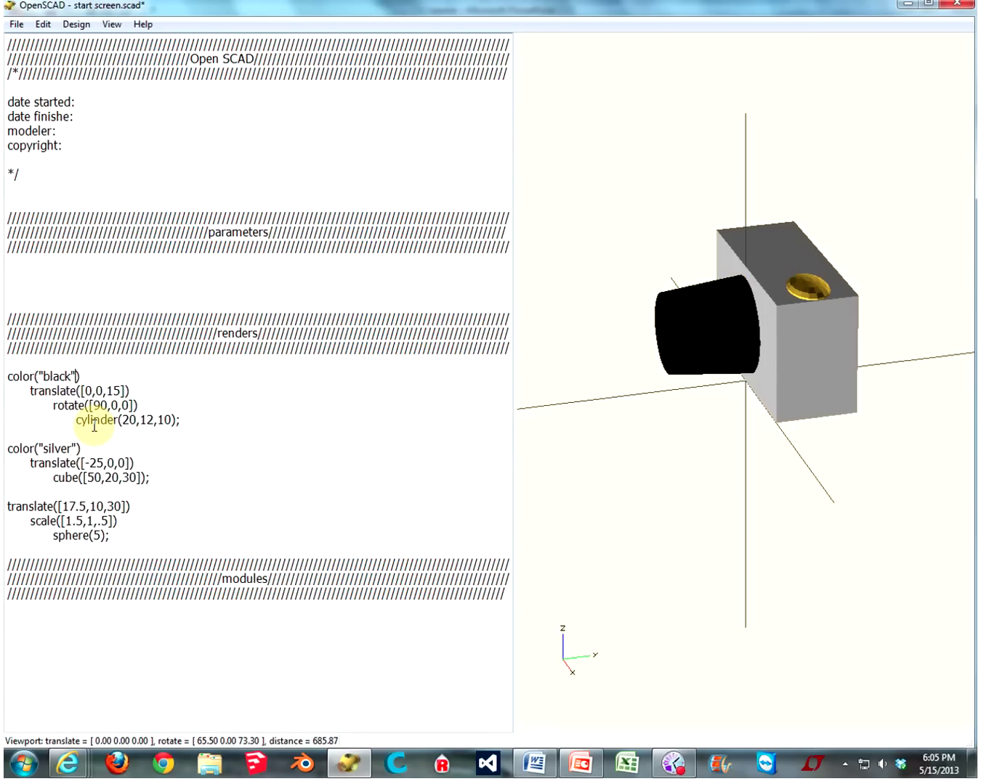
pyautogui.moveTo(690, 295); pyautogui.dragTo(751, 312)
# Change the cylinder's color to "blue", preview, and inspect the lens
pyautogui.moveTo(71, 376); pyautogui.dragTo(44, 372)
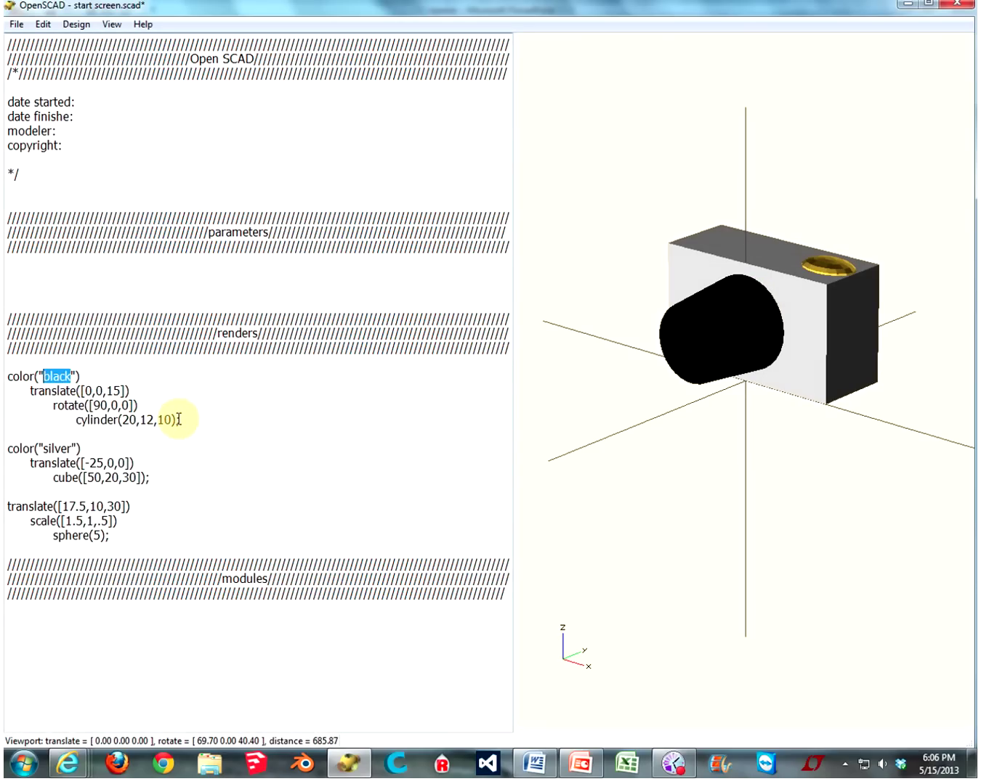
pyautogui.write('blue')
pyautogui.press('F5')
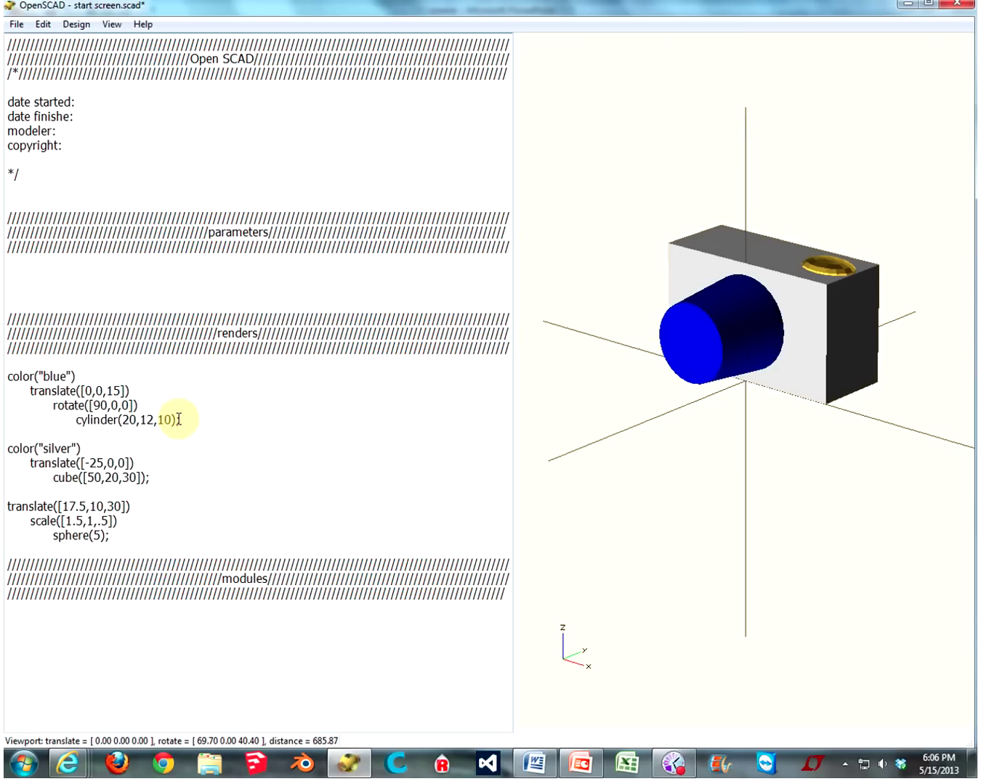
pyautogui.moveTo(812, 305); pyautogui.dragTo(795, 331)
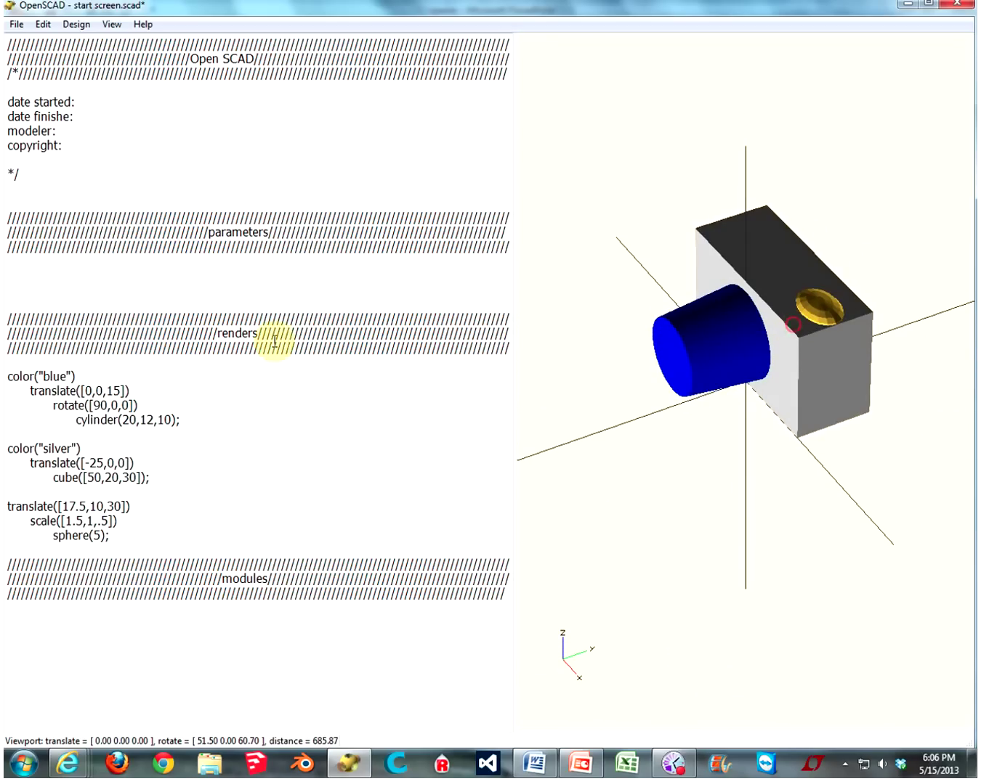
# Replace the cylinder's color name with the RGB vector [0,0,255], preview, and inspect the lens
pyautogui.moveTo(73, 376); pyautogui.dragTo(40, 380)
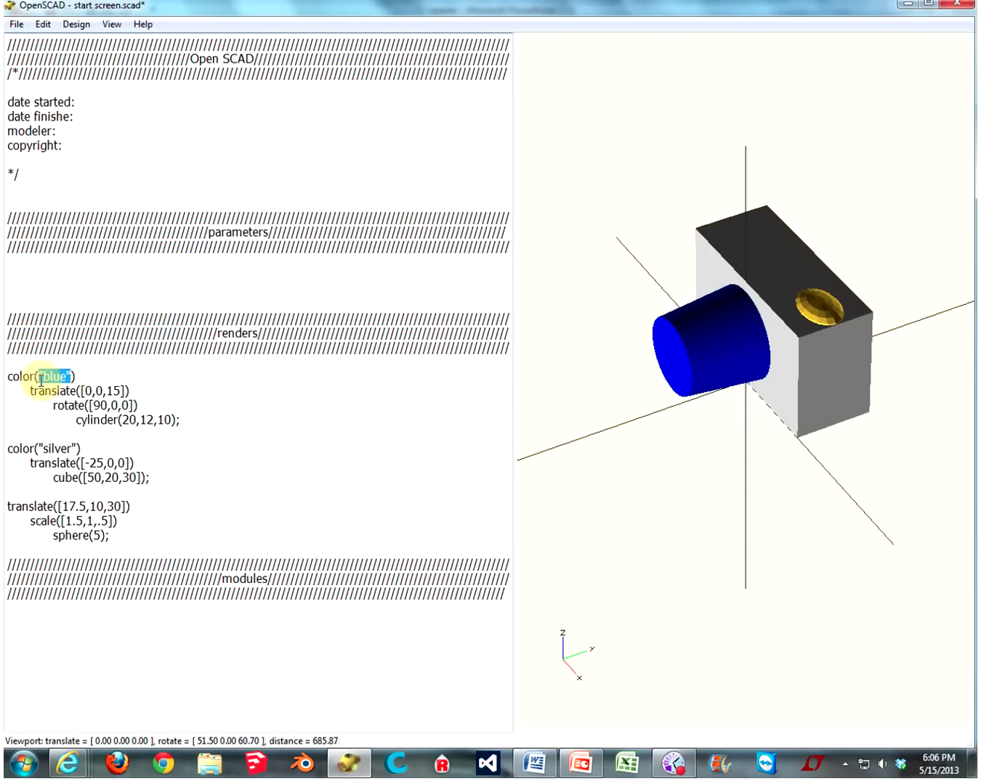
pyautogui.write('"')
pyautogui.write('0')
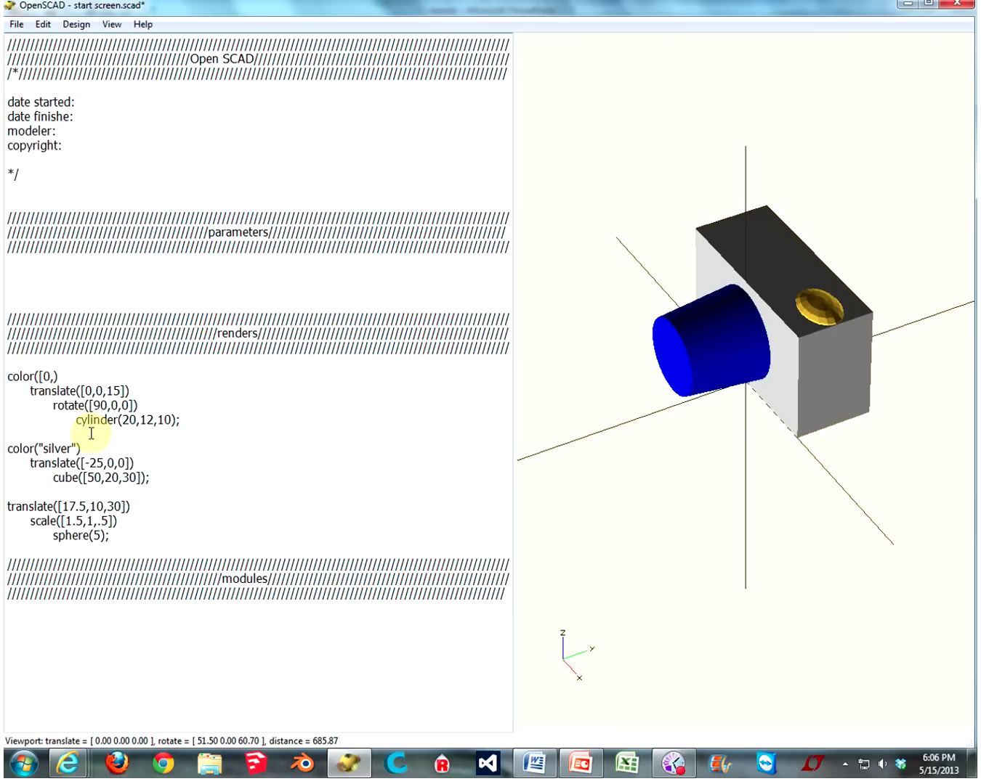
pyautogui.write(',0,255]')
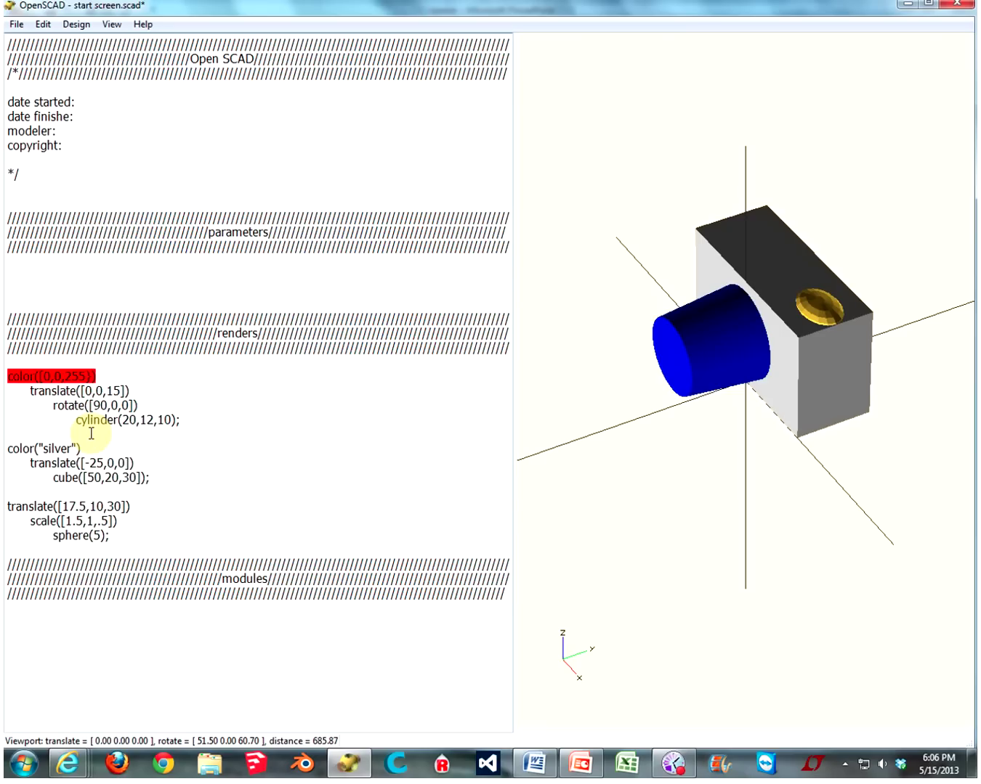
pyautogui.press('BackSpace')
pyautogui.press('F5')
pyautogui.moveTo(744, 363)
pyautogui.mouseDown()
pyautogui.moveTo(823, 327)
pyautogui.moveTo(802, 376)
pyautogui.moveTo(755, 363)
pyautogui.mouseUp()
# Change the cylinder's RGB color vector to [100,100,255] and preview the model
pyautogui.click(49, 377)
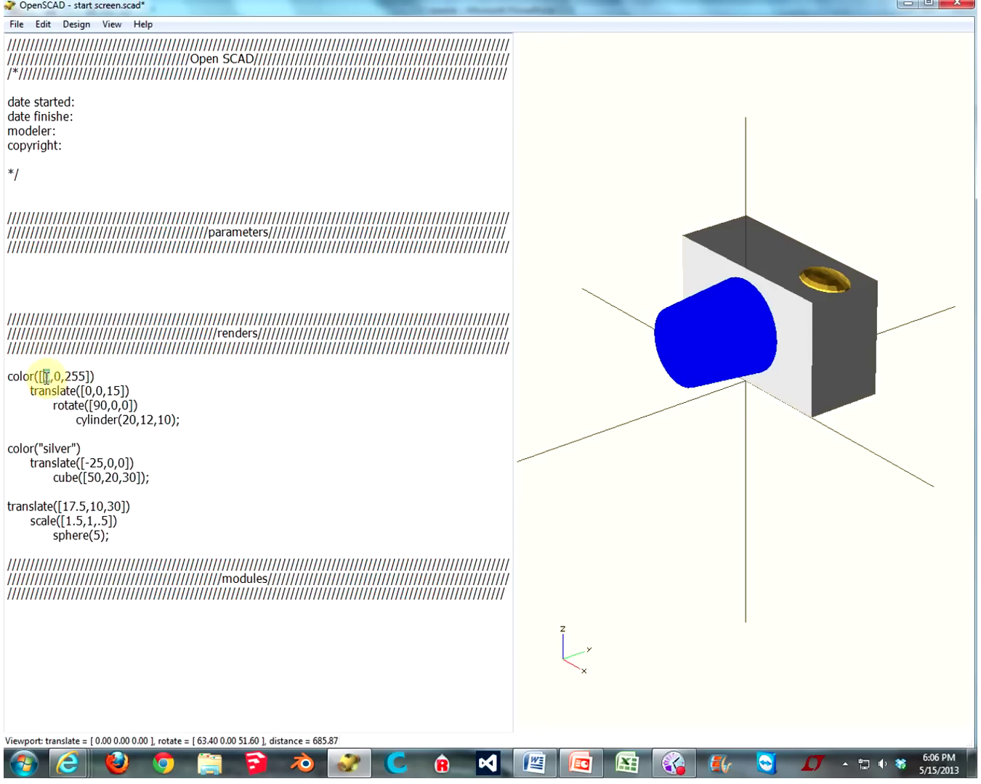
pyautogui.write('100,')
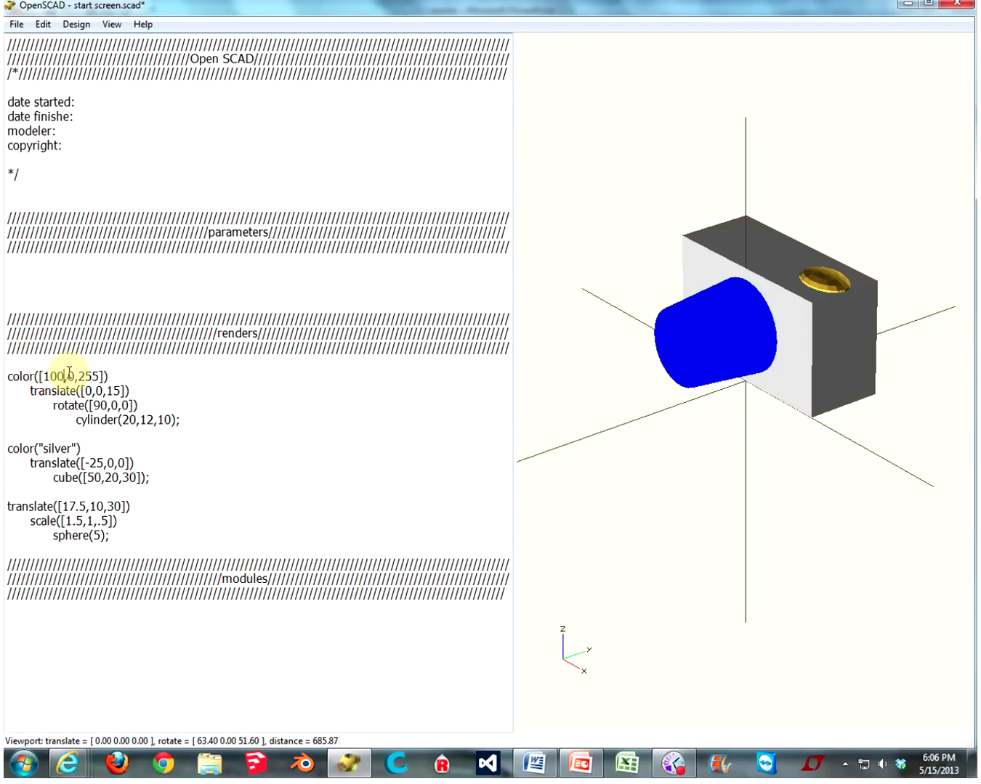
pyautogui.write('100')
pyautogui.press('F5')
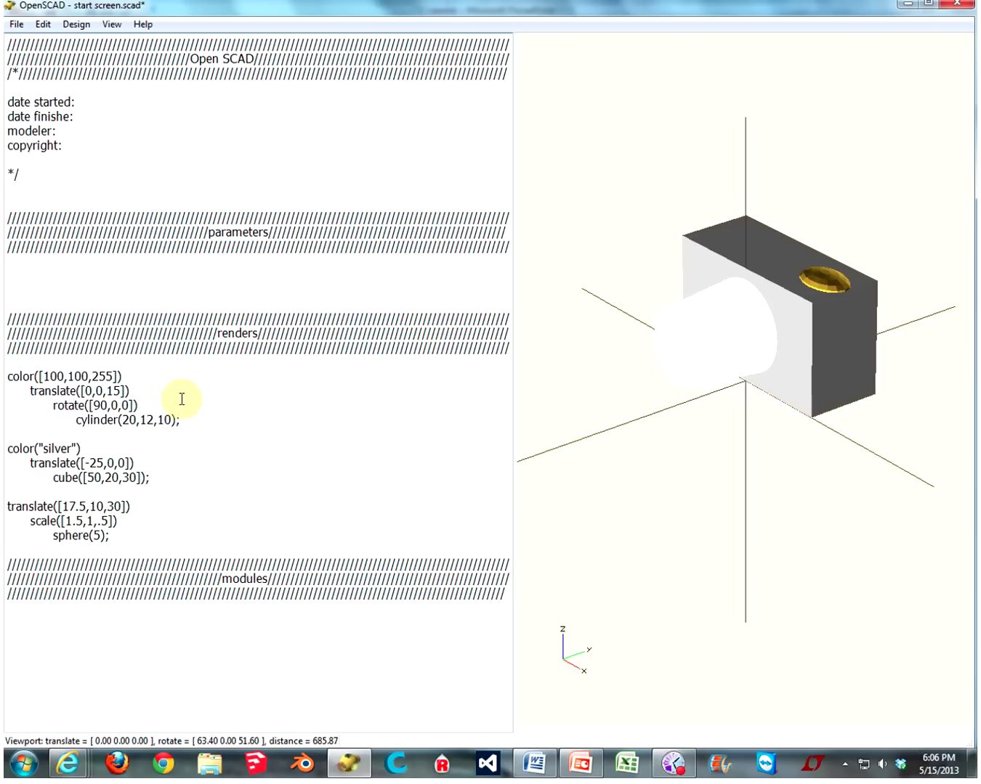
# Set the green component of the cylinder's color vector to 0
pyautogui.click(88, 376)
pyautogui.press('BackSpace')
pyautogui.press('BackSpace')
pyautogui.press('BackSpace')
pyautogui.write('0')
# Set the red component of the cylinder's color vector to 0, try blue values of 200 and 100, preview, and inspect the lens
pyautogui.press('Left')
pyautogui.press('Left')
pyautogui.press('Left')
pyautogui.press('Left')
pyautogui.press('Left')
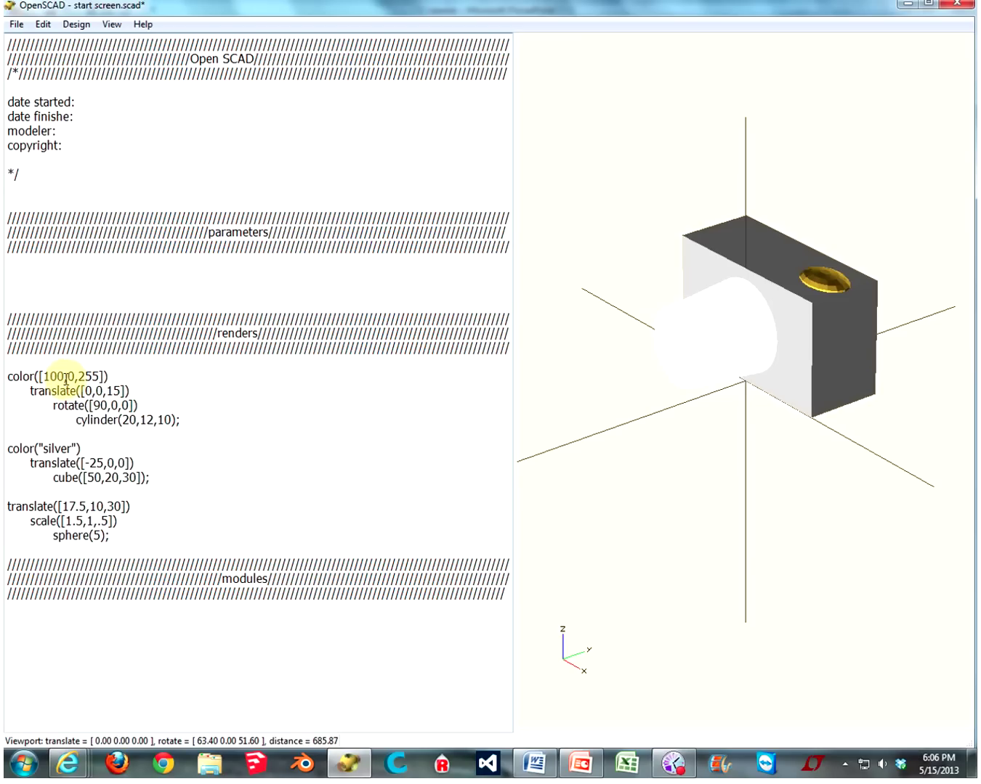
pyautogui.press('Delete')
pyautogui.press('Delete')
pyautogui.press('Delete')
pyautogui.write('00')
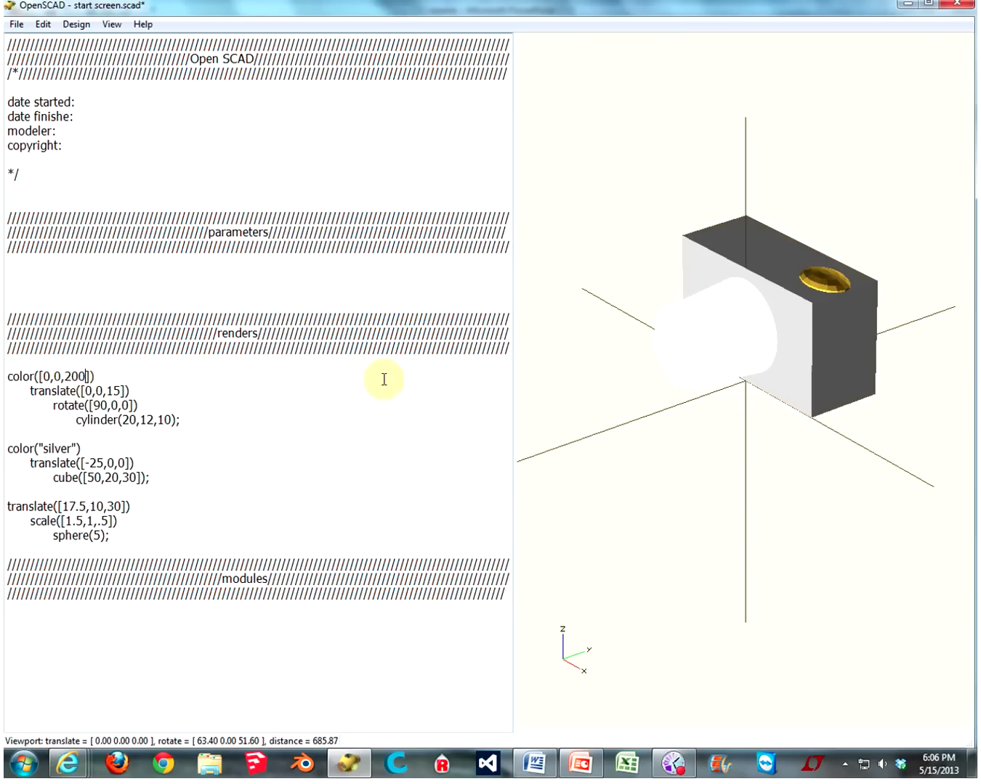
pyautogui.press('F5')
pyautogui.moveTo(743, 378); pyautogui.dragTo(752, 379)
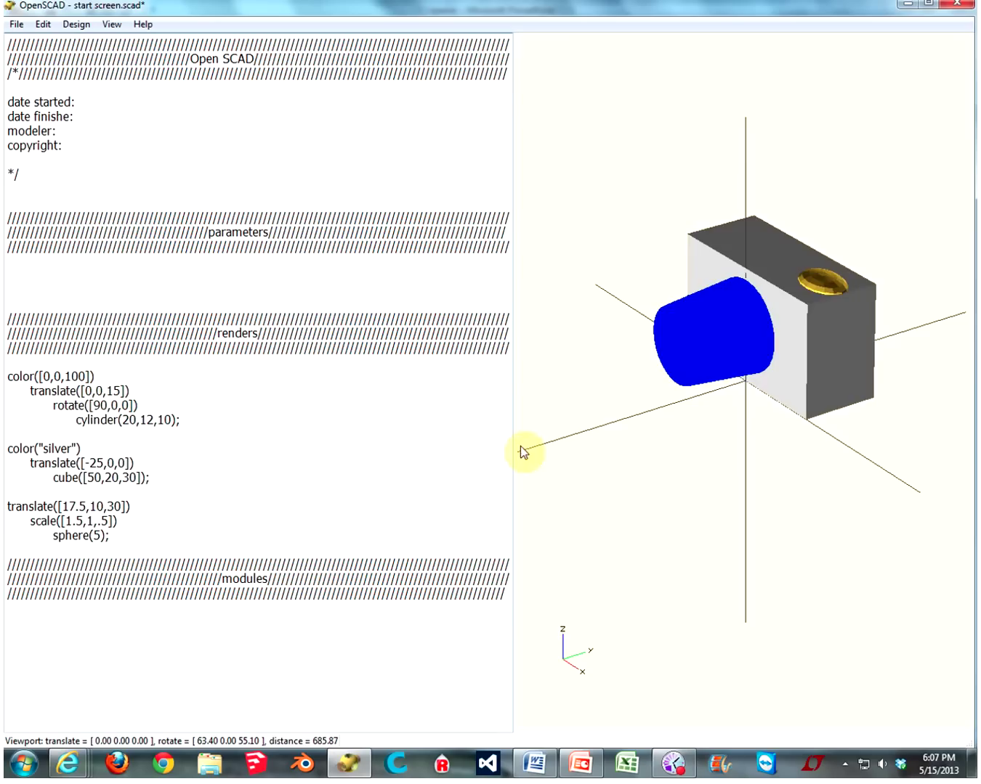
pyautogui.moveTo(755, 415); pyautogui.dragTo(771, 384)
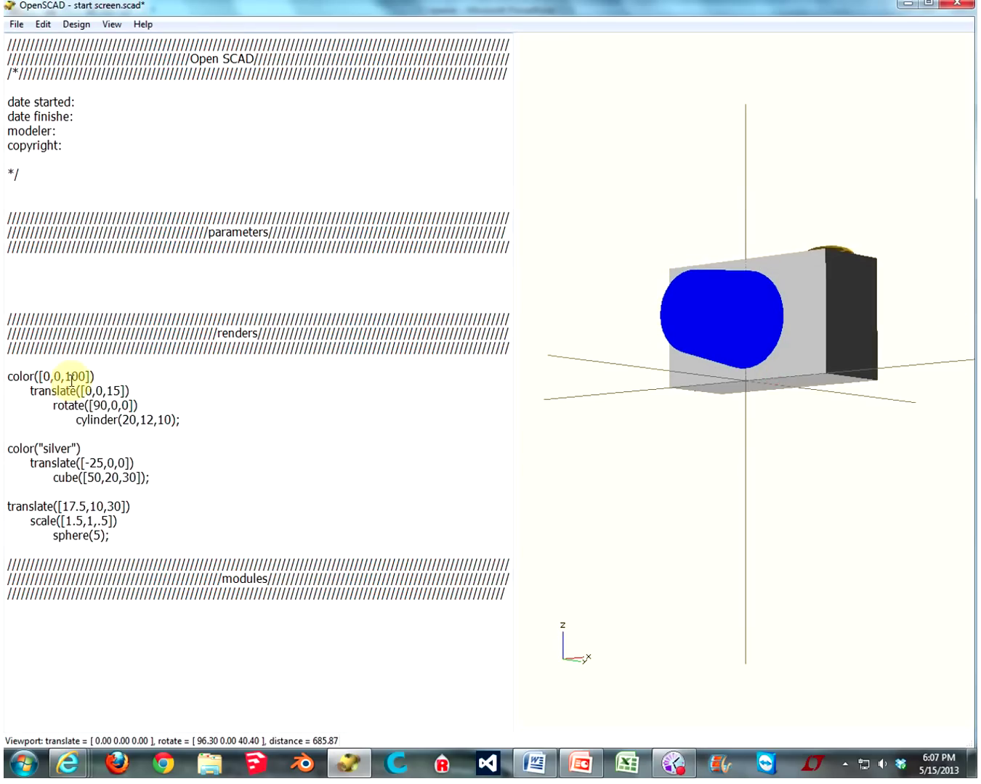
# Change the cylinder's color vector to [0,0,50], preview, and inspect the lens shading
pyautogui.moveTo(73, 377); pyautogui.dragTo(66, 375)
pyautogui.write('5')
pyautogui.moveTo(702, 333); pyautogui.dragTo(766, 370)
# Replace the cylinder's color vector with the quoted name "blue", preview, and inspect the lens
pyautogui.click(81, 375)
pyautogui.moveTo(80, 377); pyautogui.dragTo(39, 376)
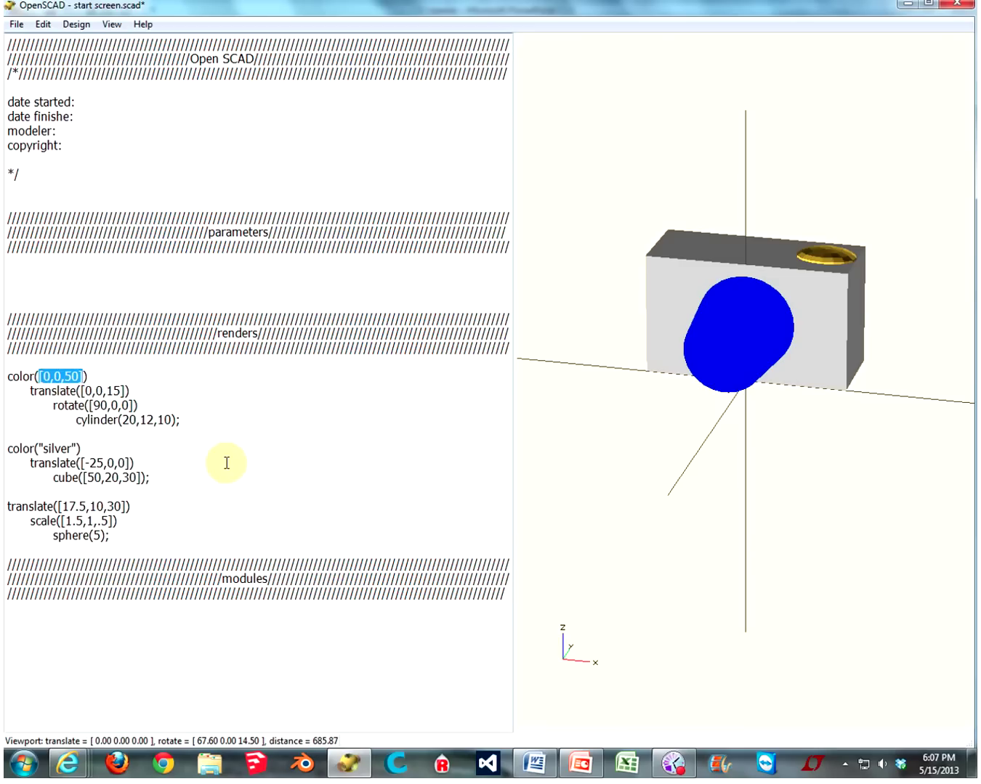
pyautogui.write('"blue')
pyautogui.press('F5')
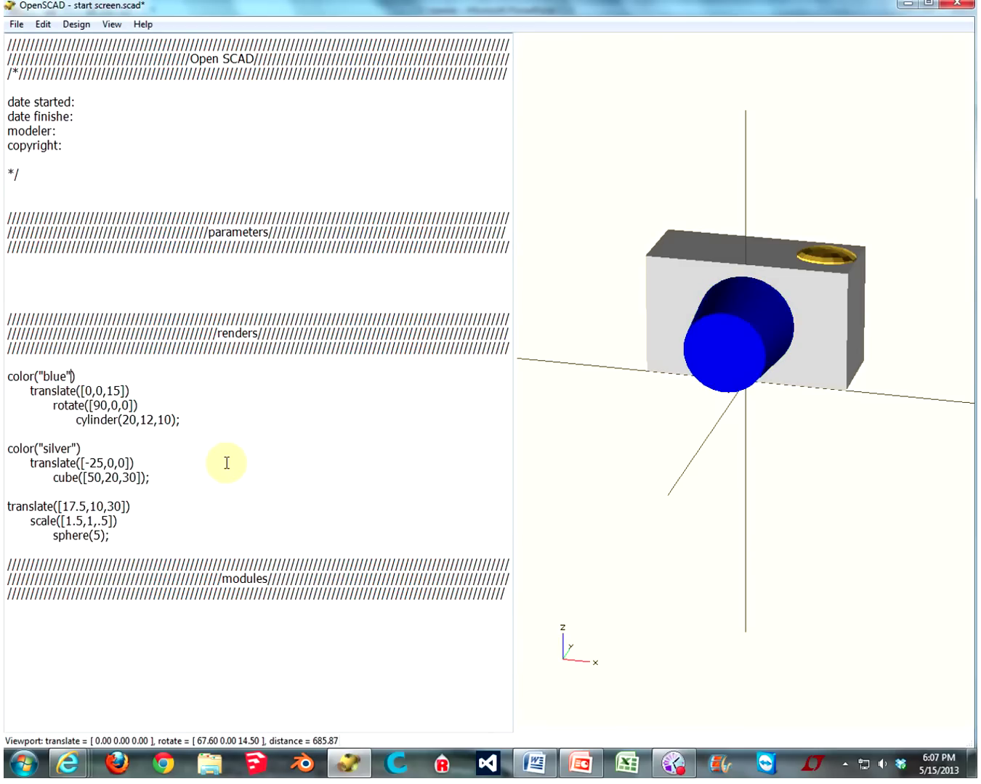
pyautogui.moveTo(812, 405); pyautogui.dragTo(777, 408)
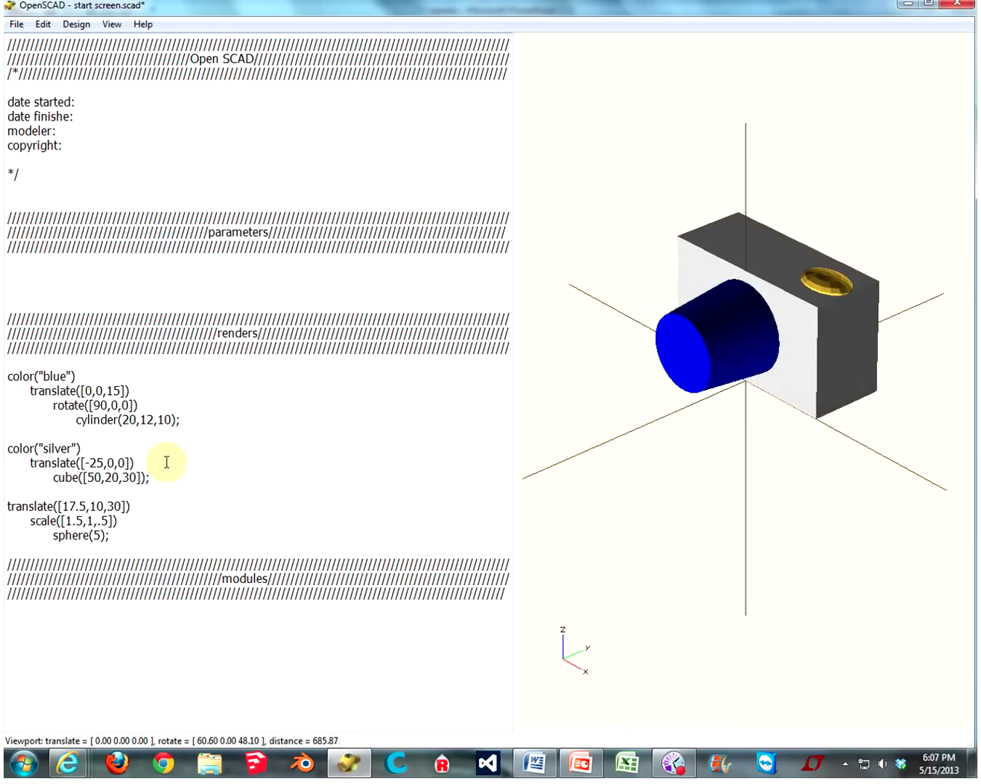
# Indent the sphere's translate, scale and sphere lines one more level
pyautogui.click(6, 508)
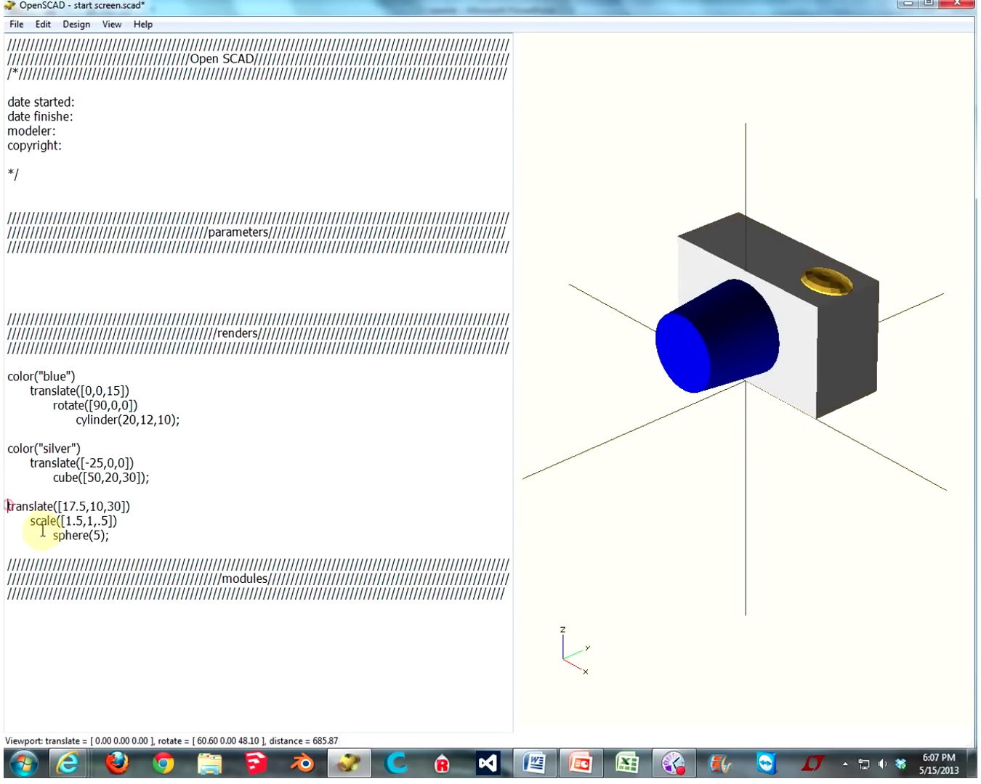
pyautogui.press('Tab')
pyautogui.press('Down')
pyautogui.press('Tab')
pyautogui.press('Down')
pyautogui.press('Tab')
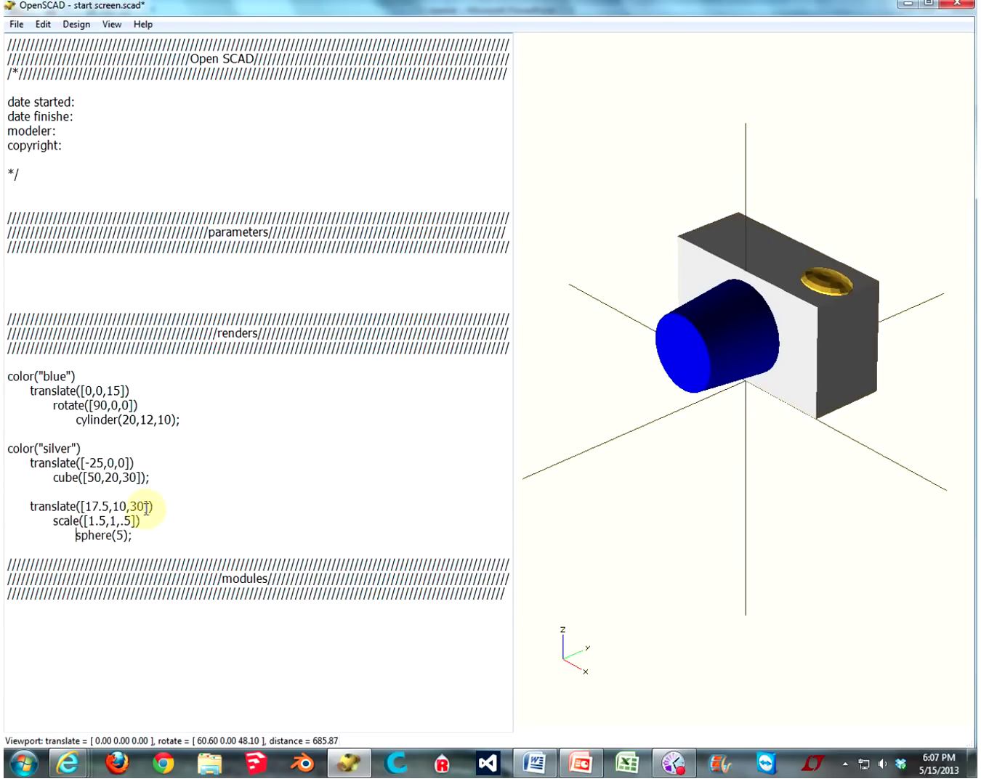
# Insert a new line above the sphere's translate line and remove it again
pyautogui.click(93, 494)
pyautogui.press('Return')
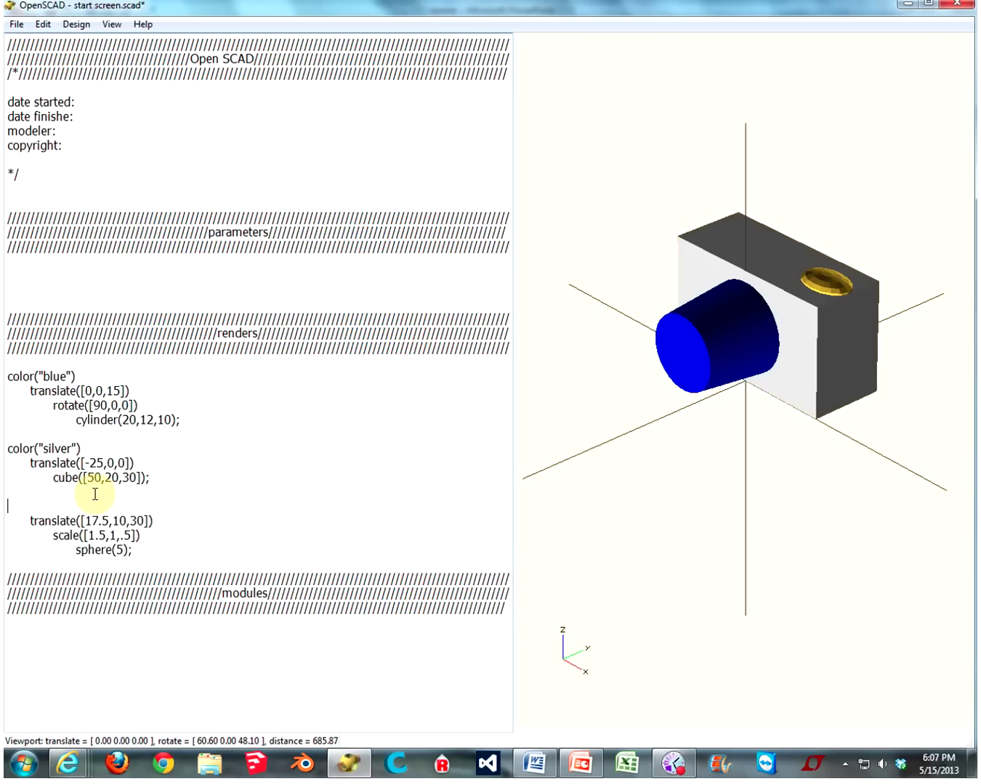
pyautogui.press('BackSpace')
pyautogui.moveTo(710, 357); pyautogui.dragTo(707, 389)
pyautogui.moveTo(762, 462); pyautogui.dragTo(739, 433)
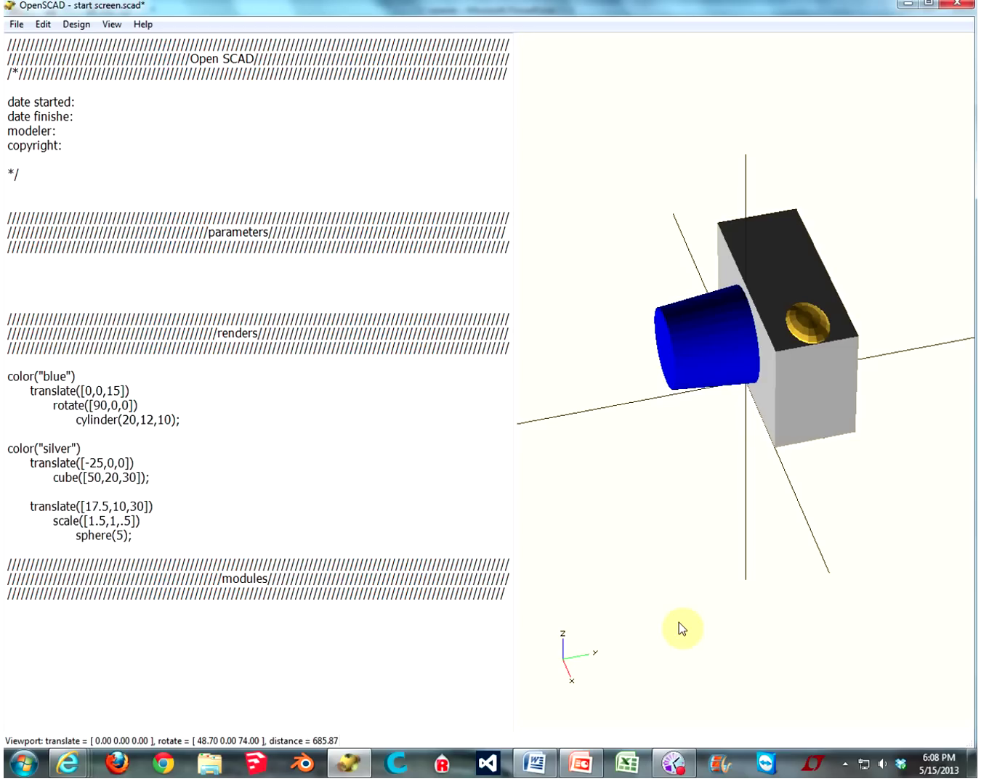
pyautogui.moveTo(76, 376); pyautogui.dragTo(7, 376)
pyautogui.click(94, 463)
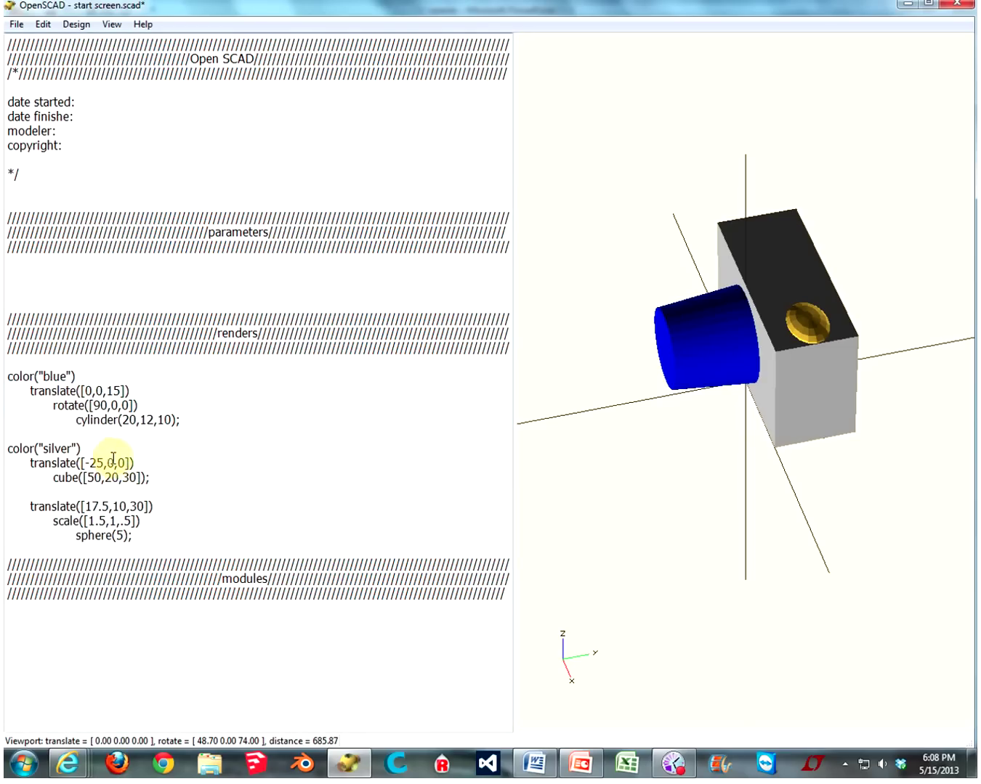
pyautogui.moveTo(130, 543); pyautogui.dragTo(61, 538)
pyautogui.click(145, 507)
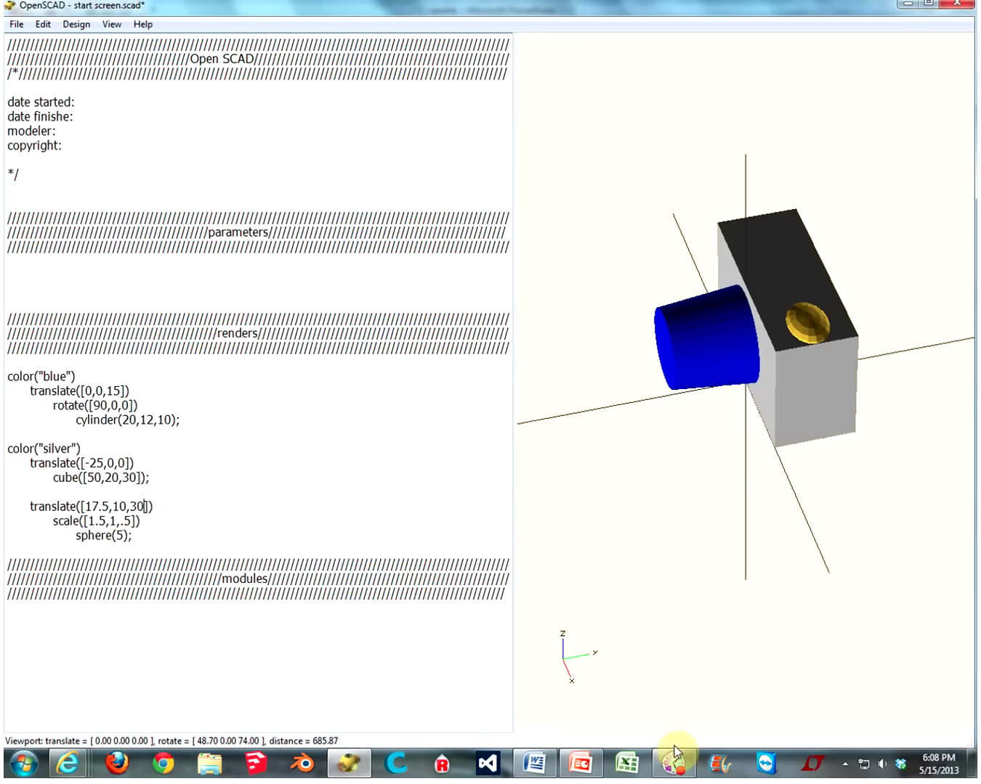
pyautogui.moveTo(682, 772)
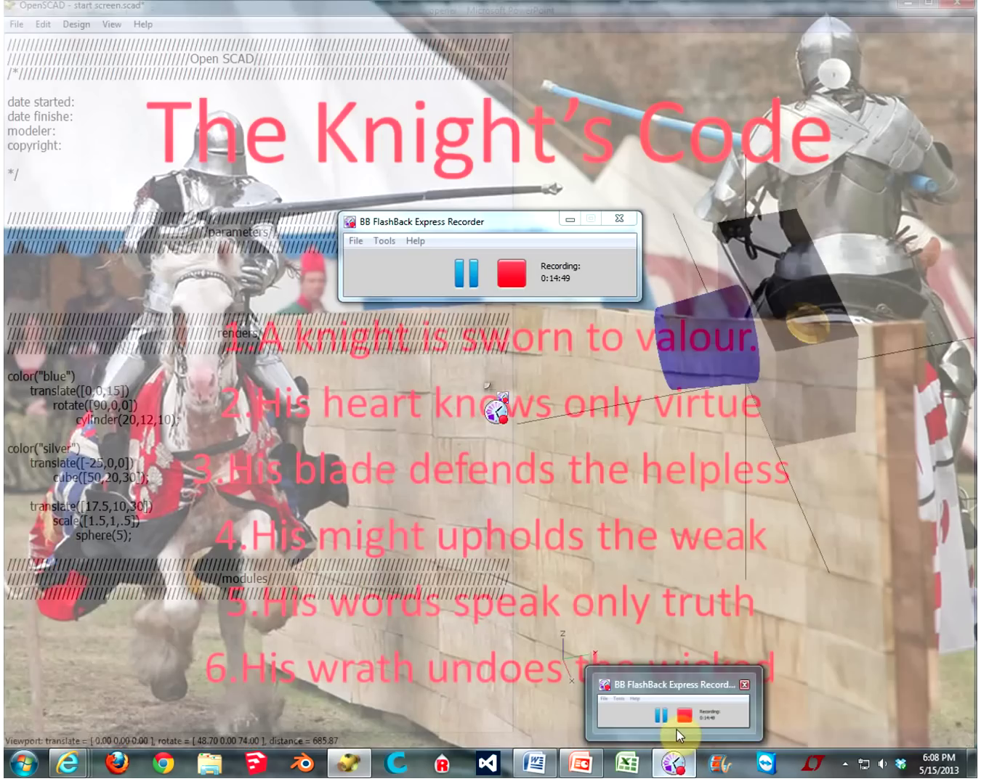
pyautogui.click(677, 730)
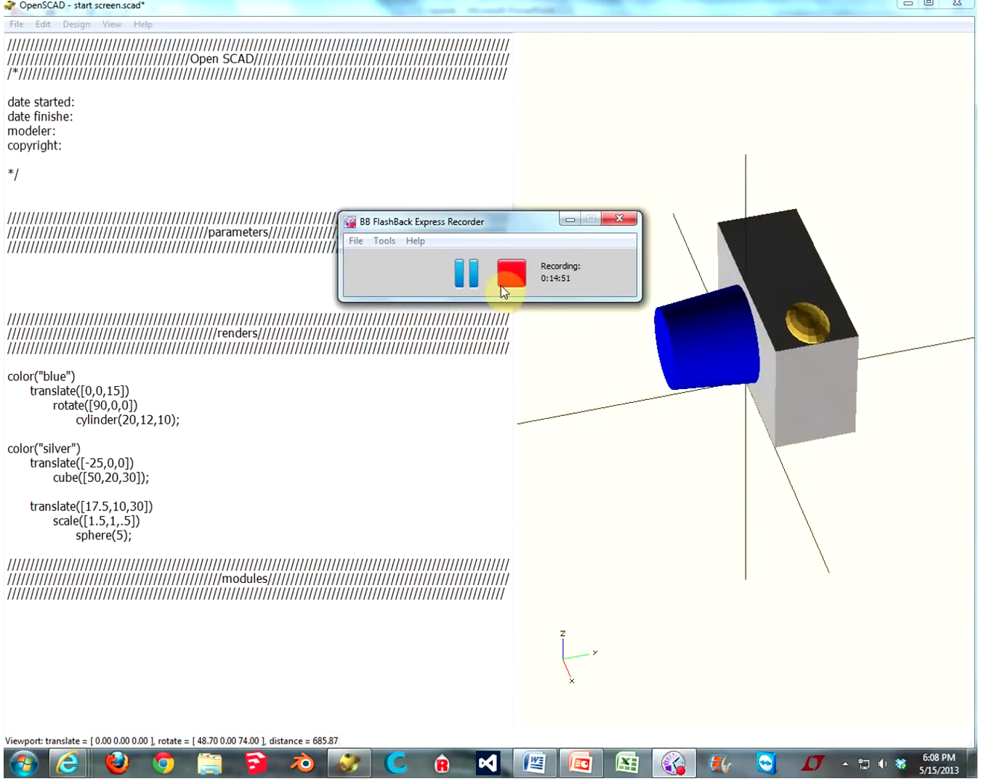